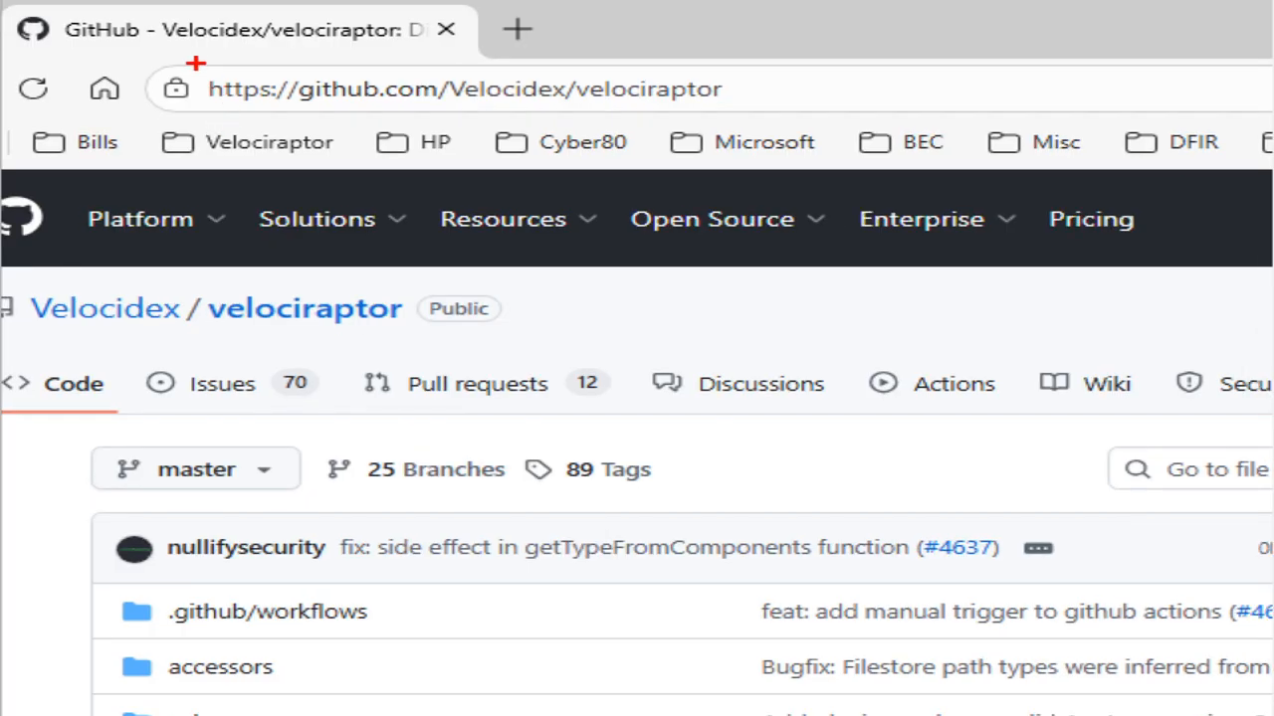
mouse_move(196, 71)
left_mouse_down()
mouse_move(397, 102)
mouse_move(754, 115)
left_mouse_up()
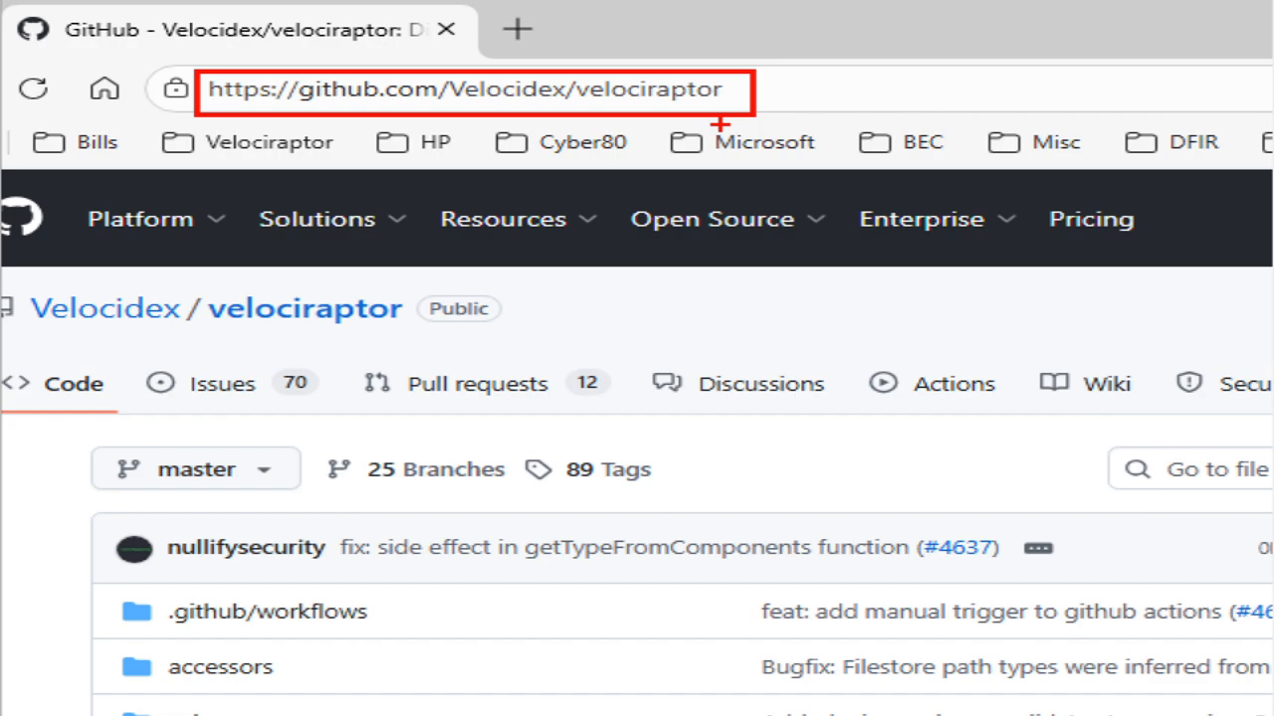
key("Escape")
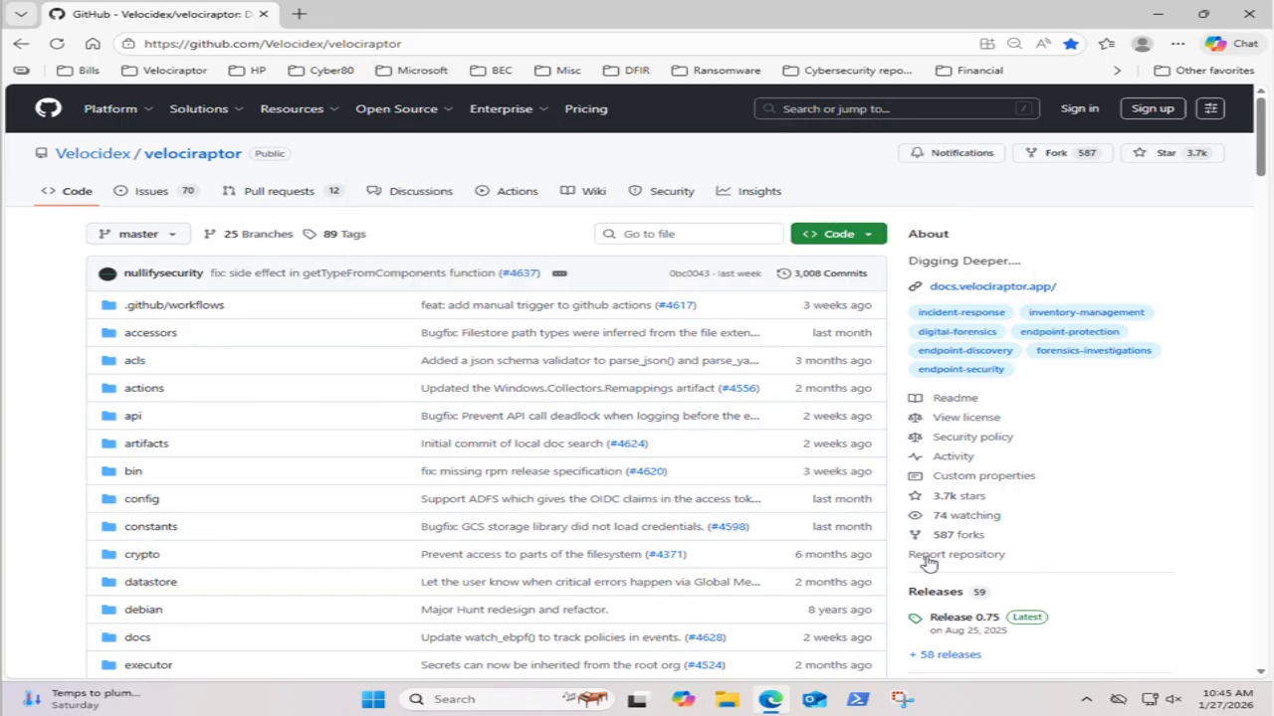
key("ctrl+2")
left_click_drag(1035, 603, 1099, 552)
key("Escape")
Step: Open the Release 0.75 page of the velociraptor repository and download the asset velociraptor-v0.75.6-windows-amd64.exe
left_click(1027, 619)
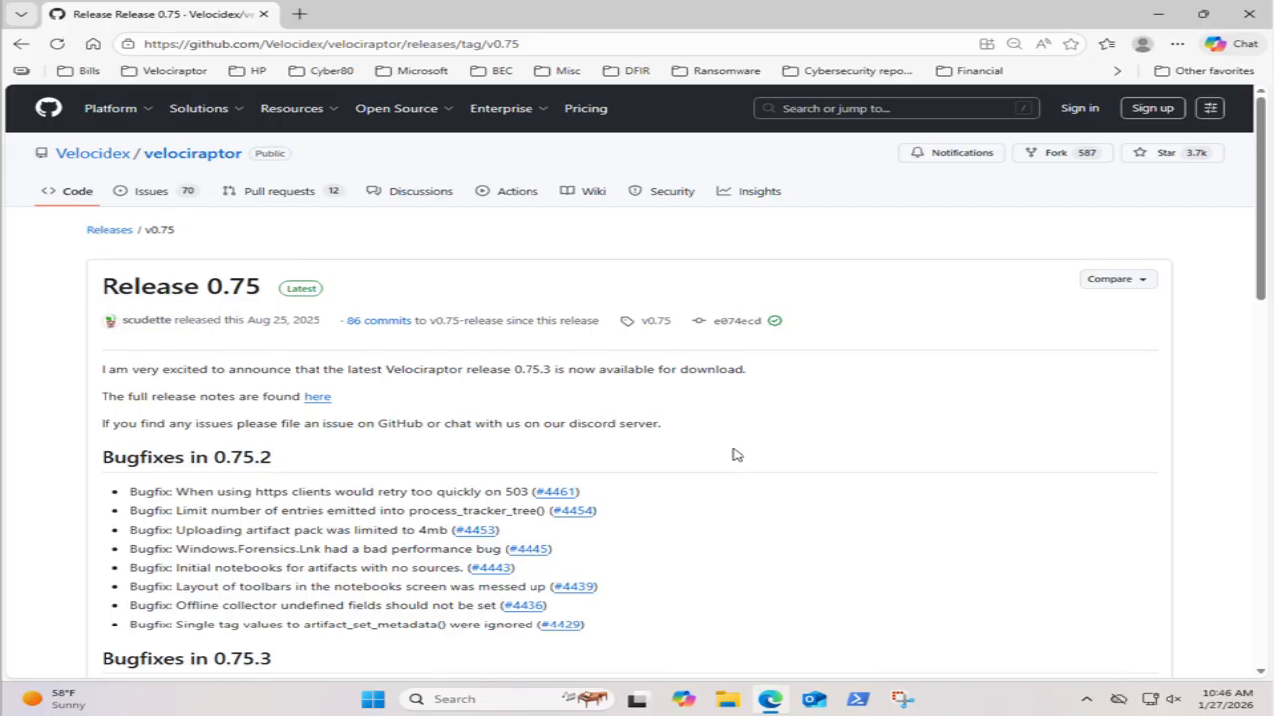
scroll(733, 455, "down", 10)
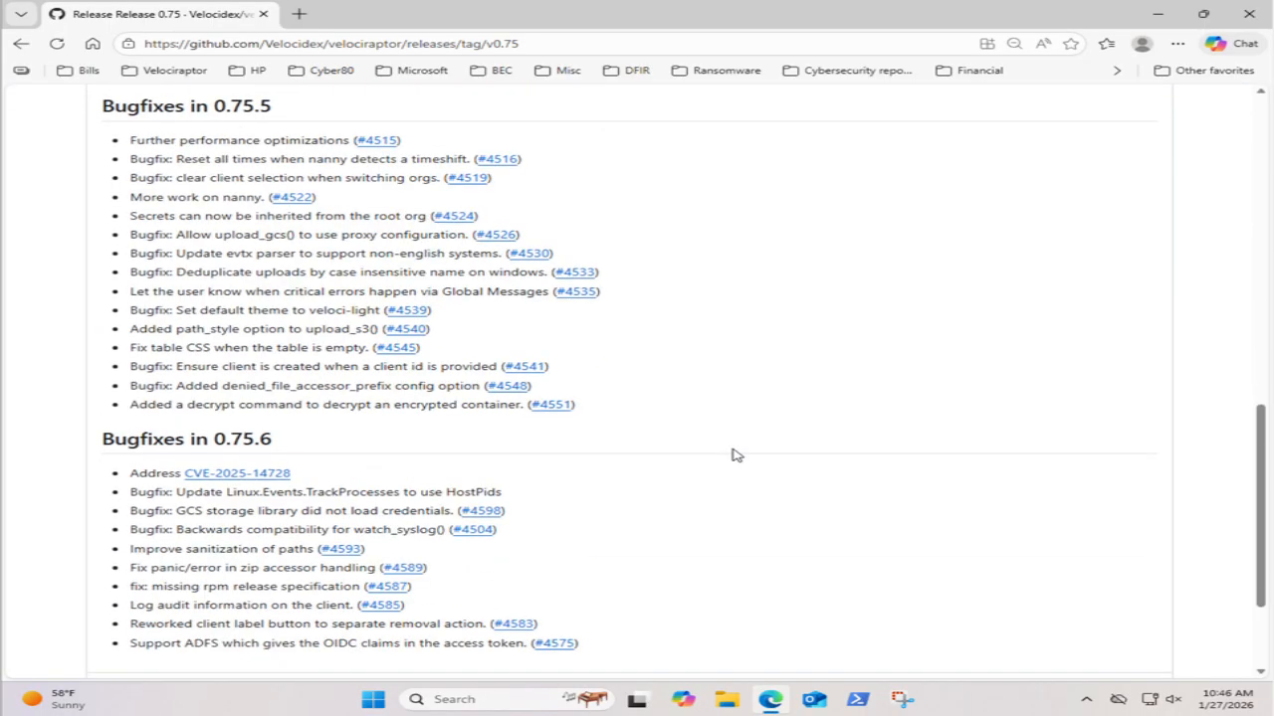
scroll(733, 455, "down", 2)
scroll(647, 444, "down", 12)
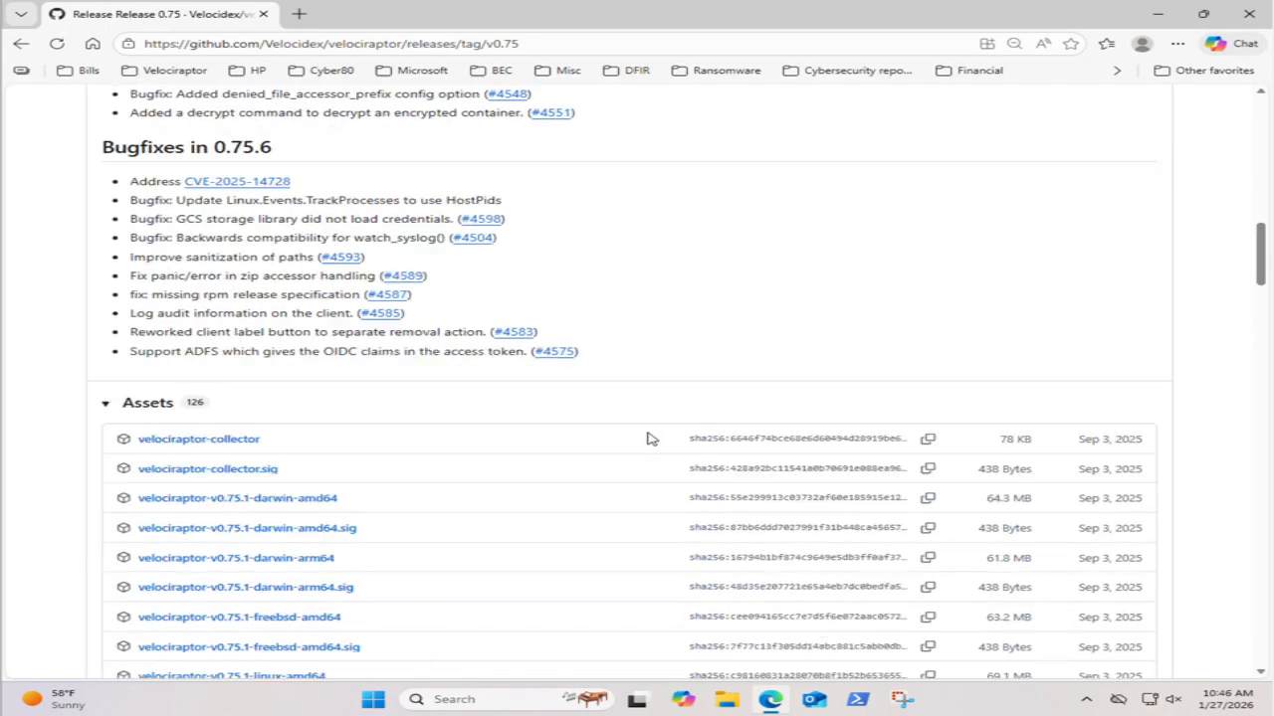
scroll(647, 444, "down", 15)
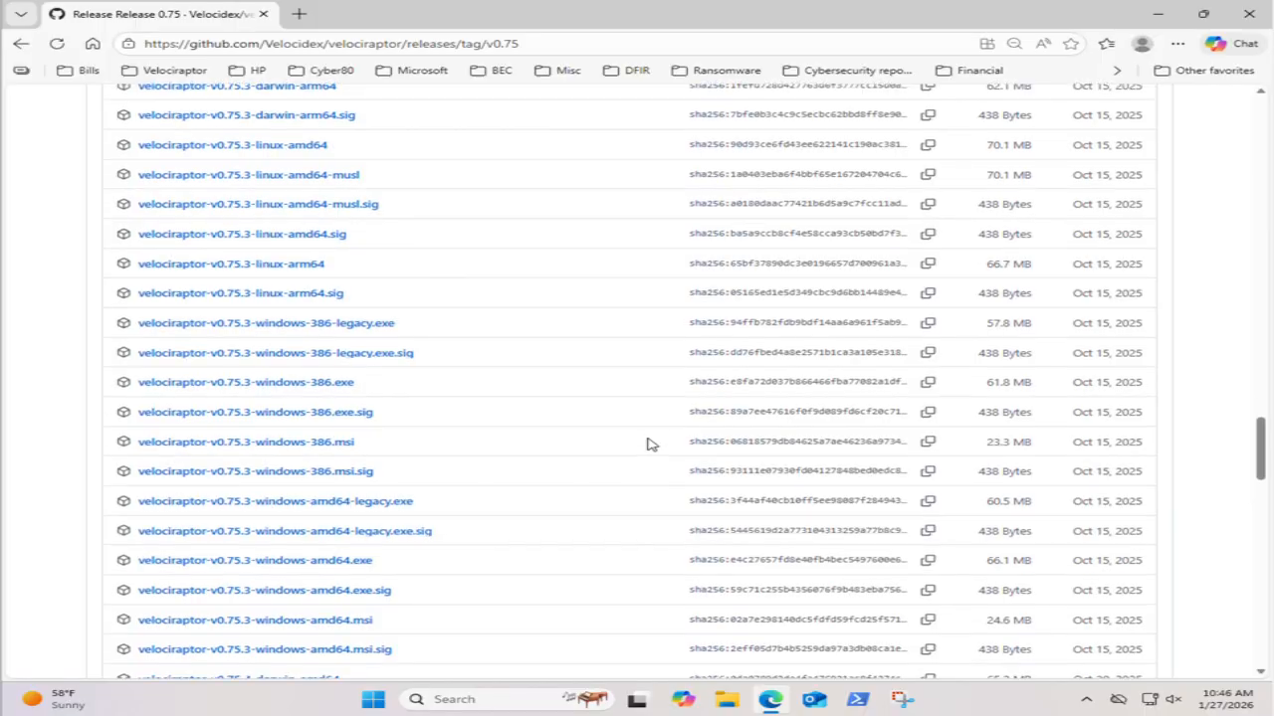
scroll(646, 444, "down", 10)
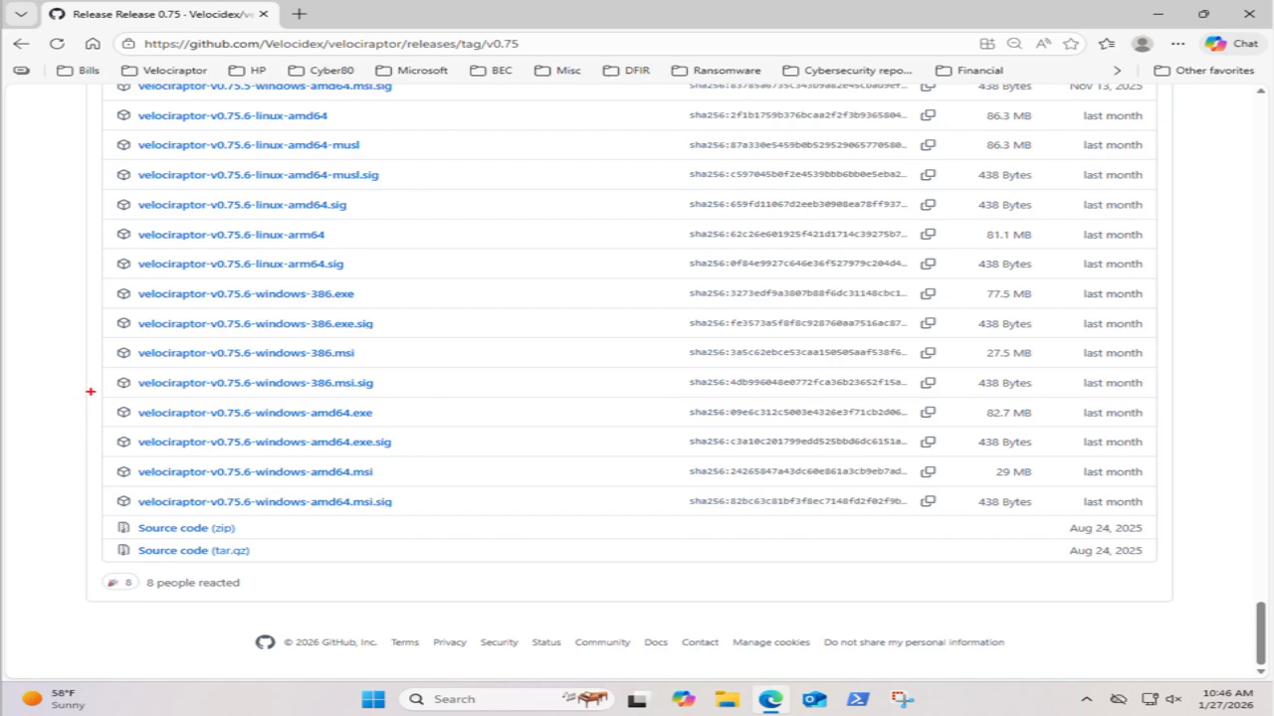
left_click_drag(91, 391, 405, 435)
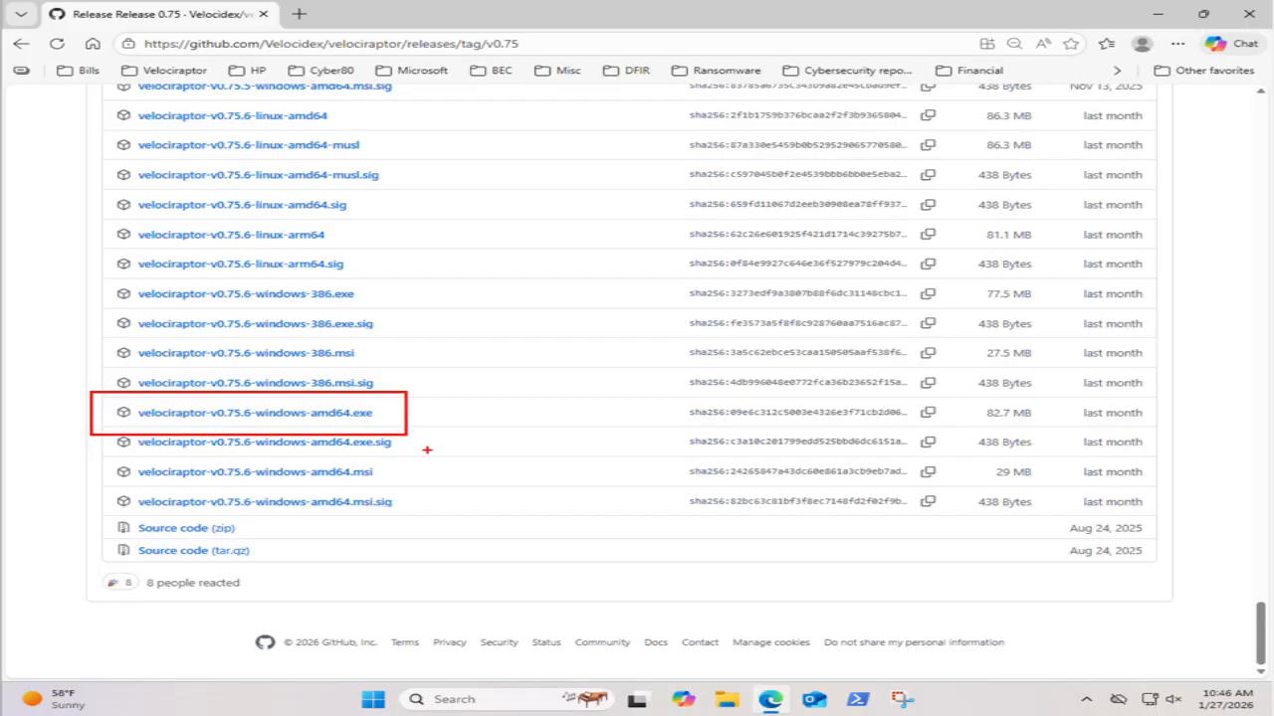
key("Escape")
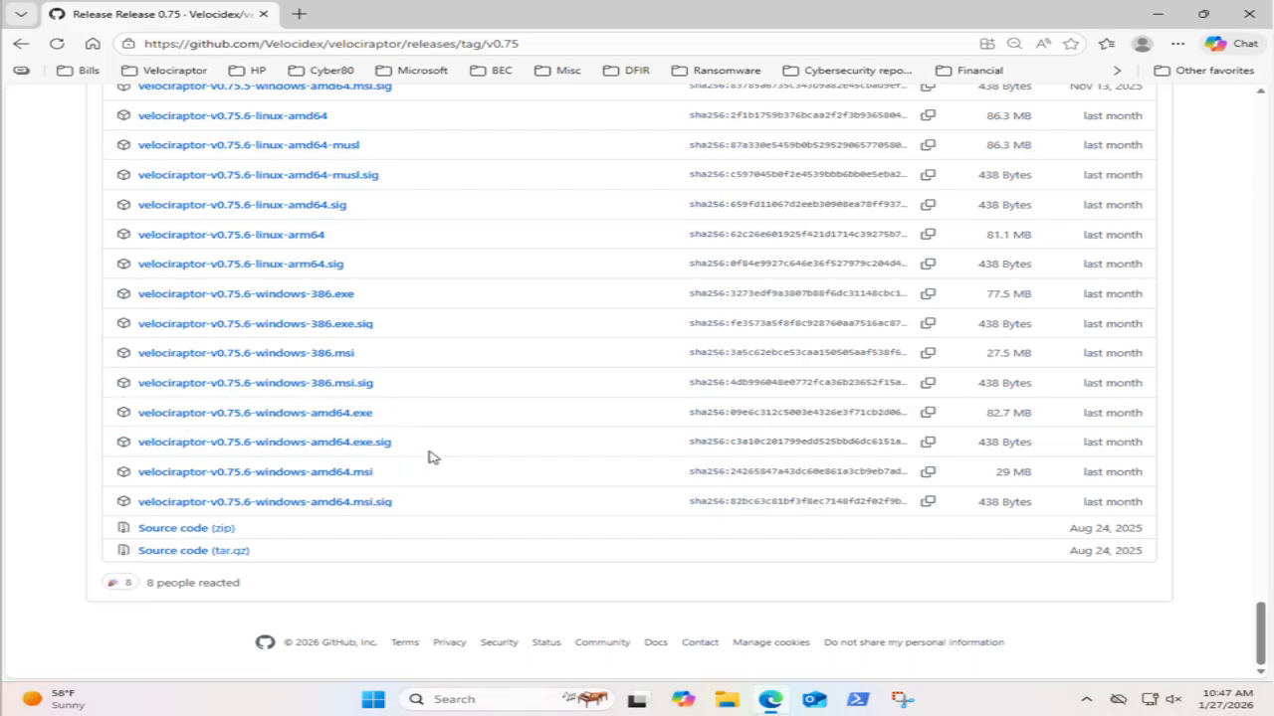
left_click(331, 420)
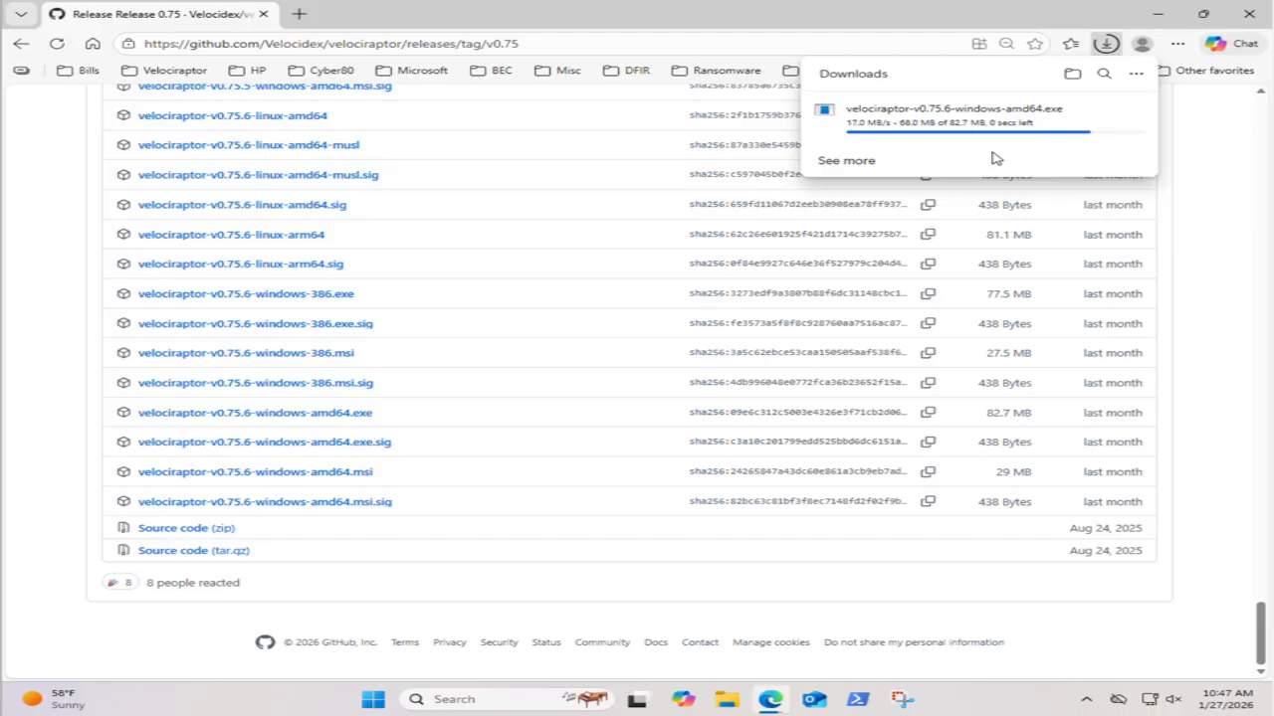
Step: Switch to File Explorer, show the Downloads folder with the downloaded executable selected, and move the window lower on the desktop
left_click(1168, 20)
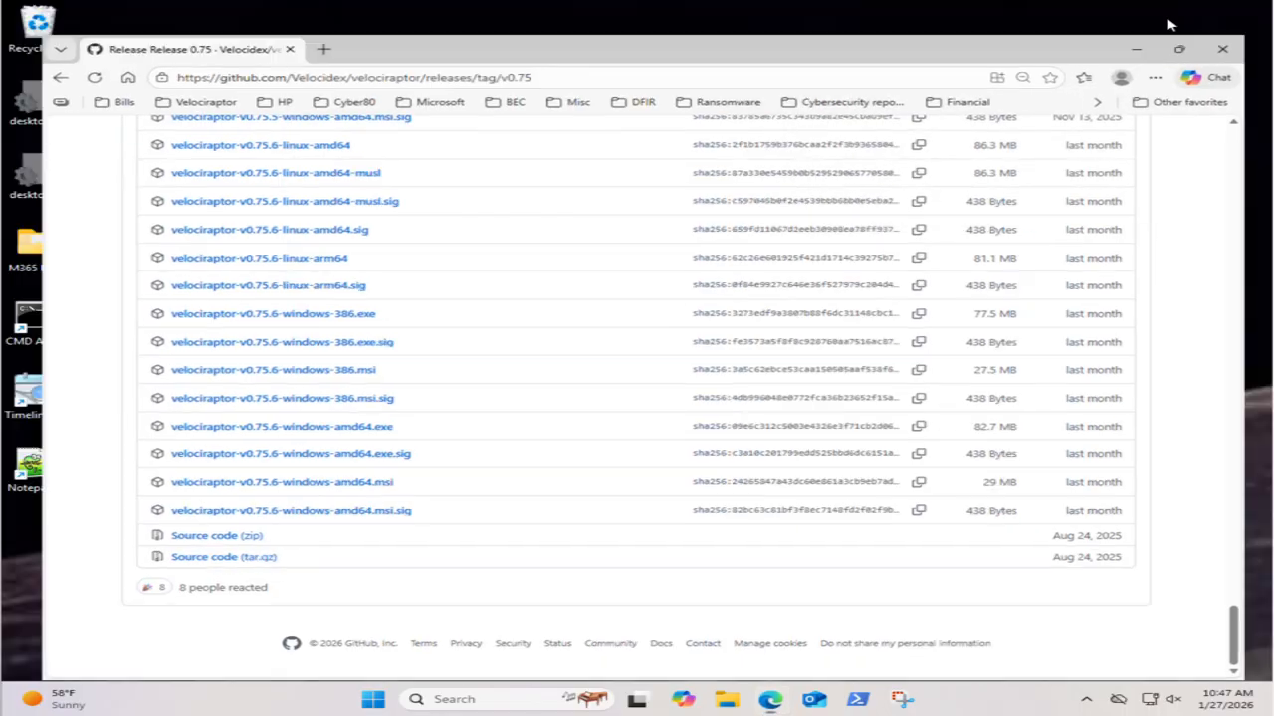
left_click(727, 705)
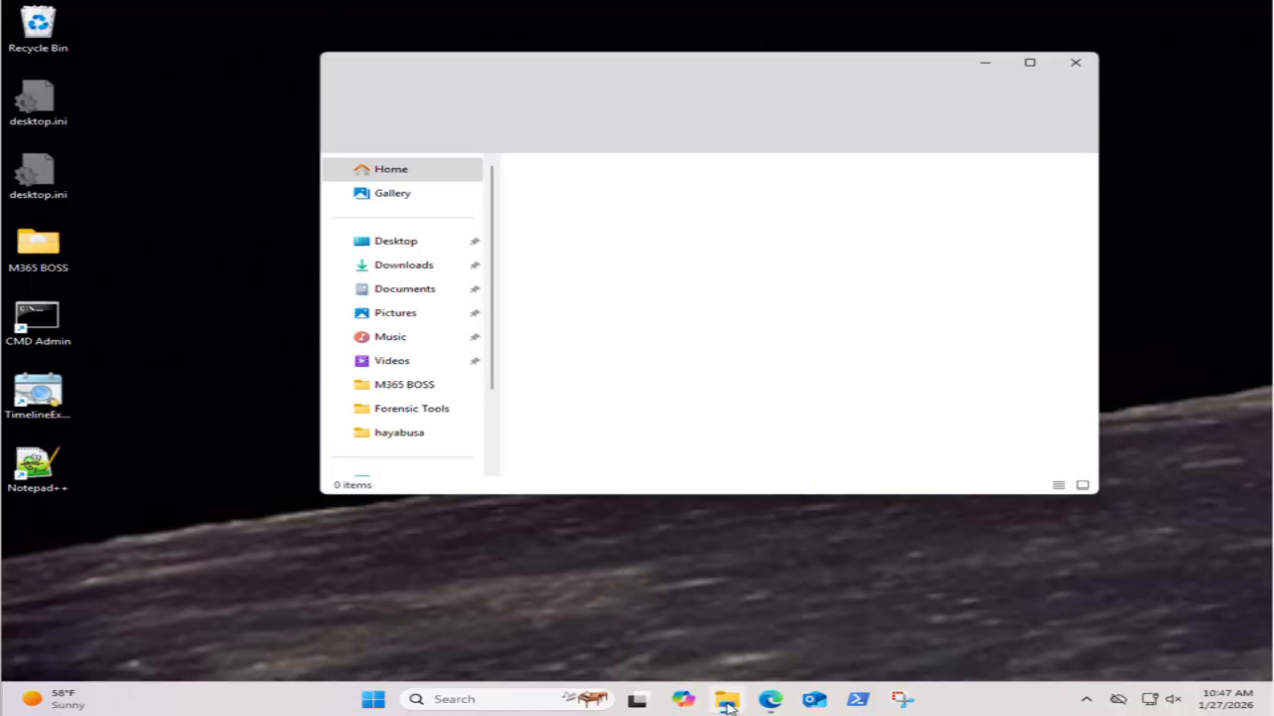
left_click(388, 273)
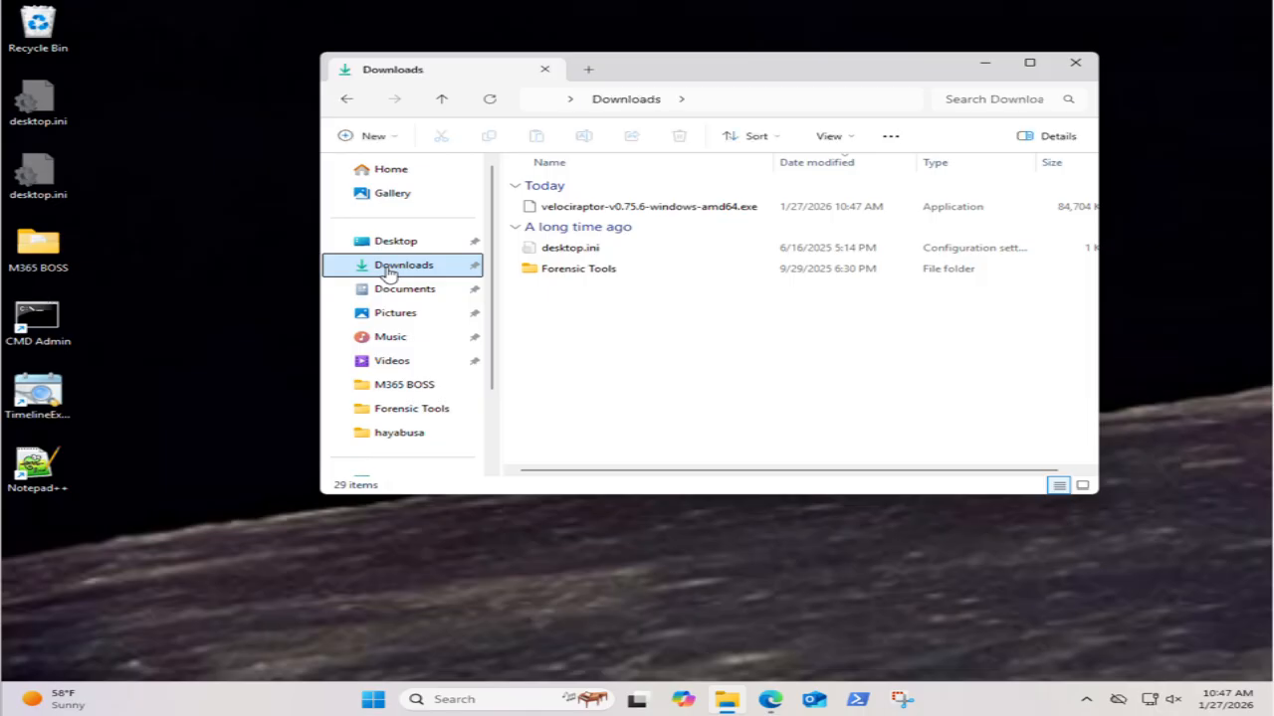
left_click(632, 208)
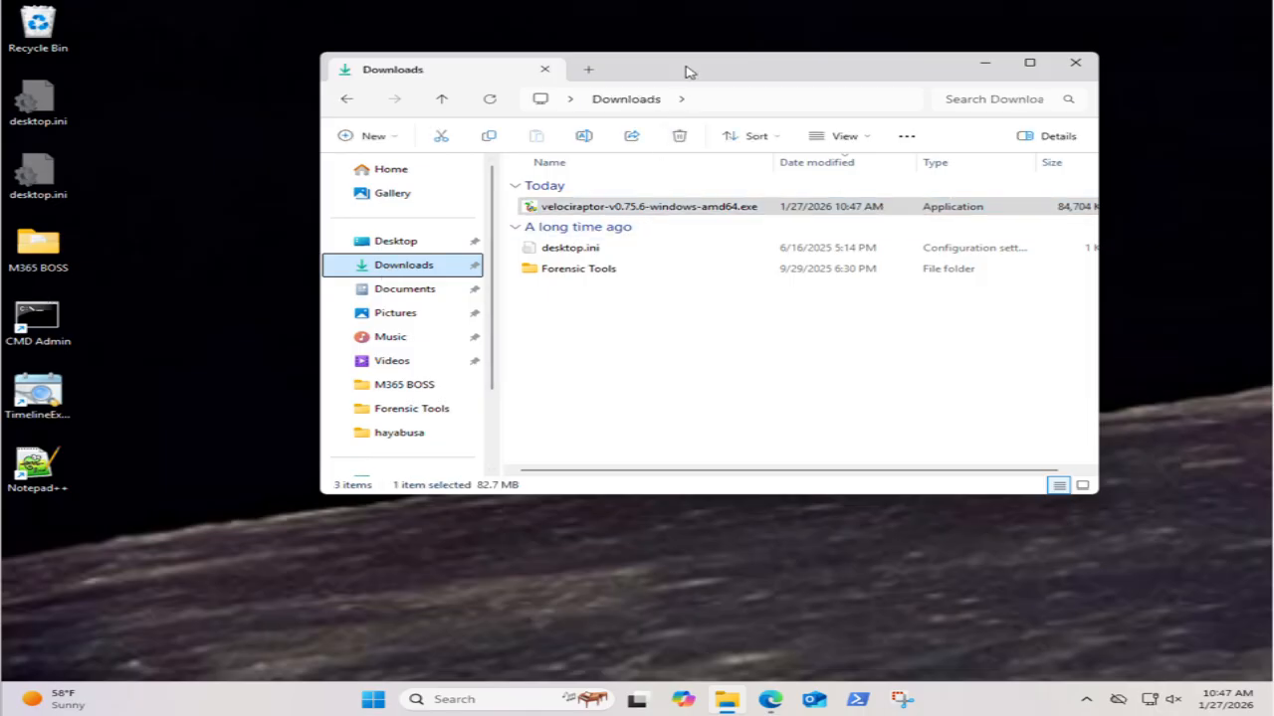
left_click_drag(690, 69, 782, 268)
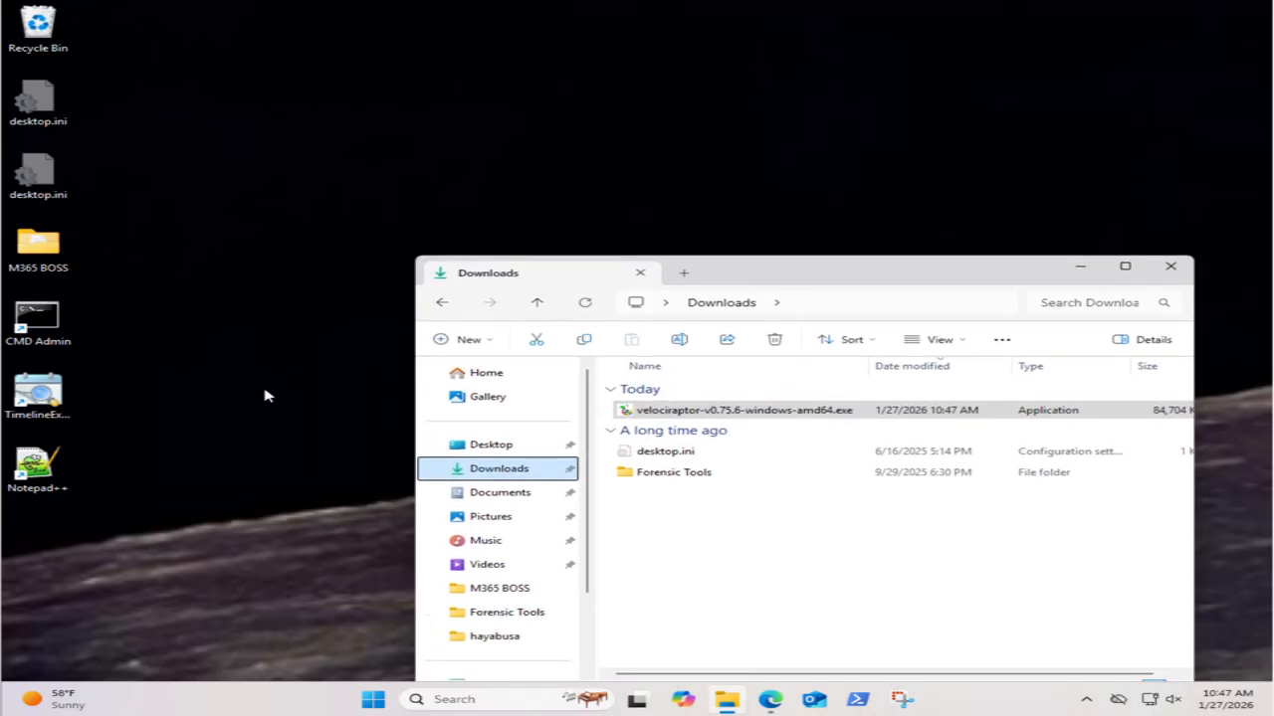
Step: Open the CMD Admin command prompt with elevated rights and change its directory to ..\Downloads
double_click(33, 323)
left_click(532, 468)
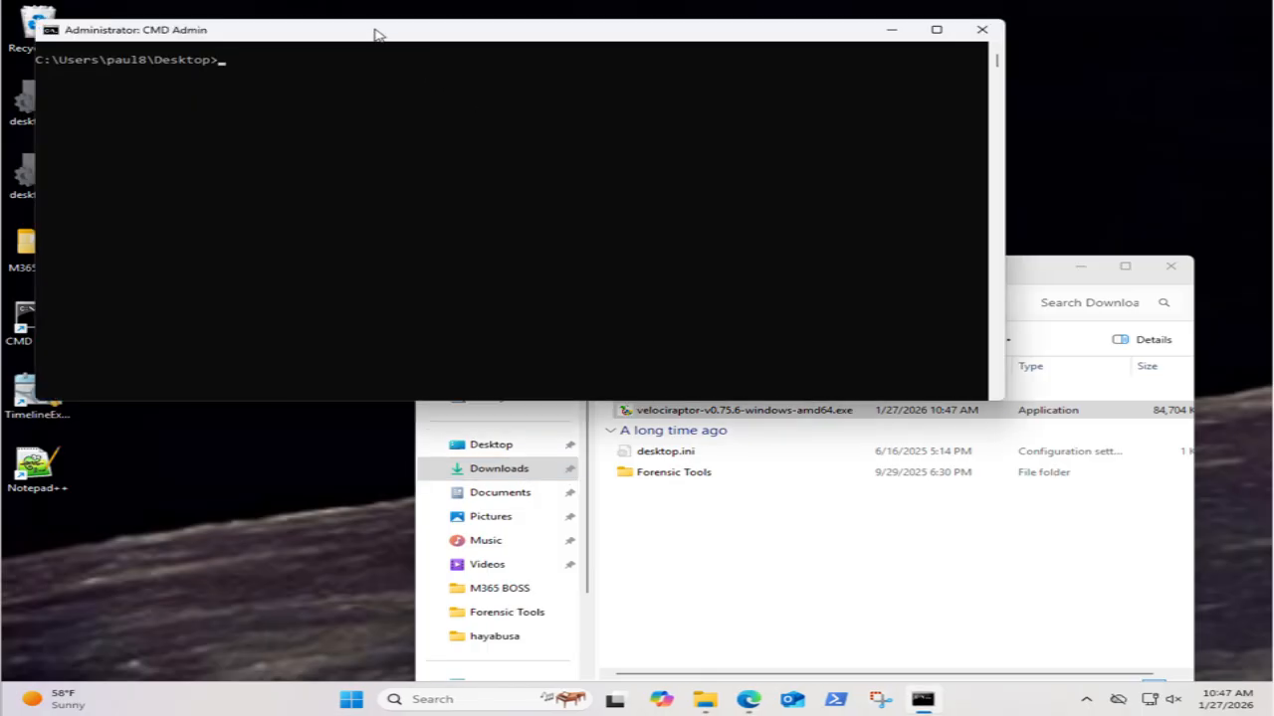
left_click_drag(373, 34, 507, 33)
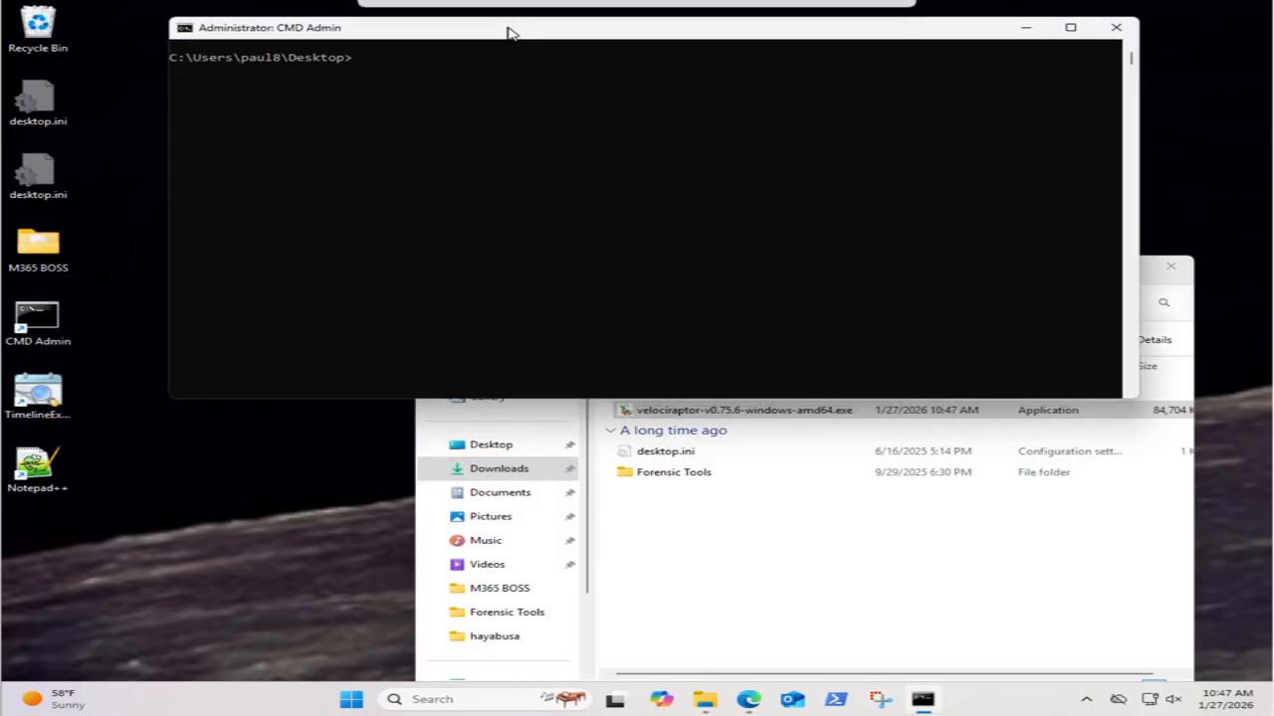
left_click(379, 94)
key("Escape")
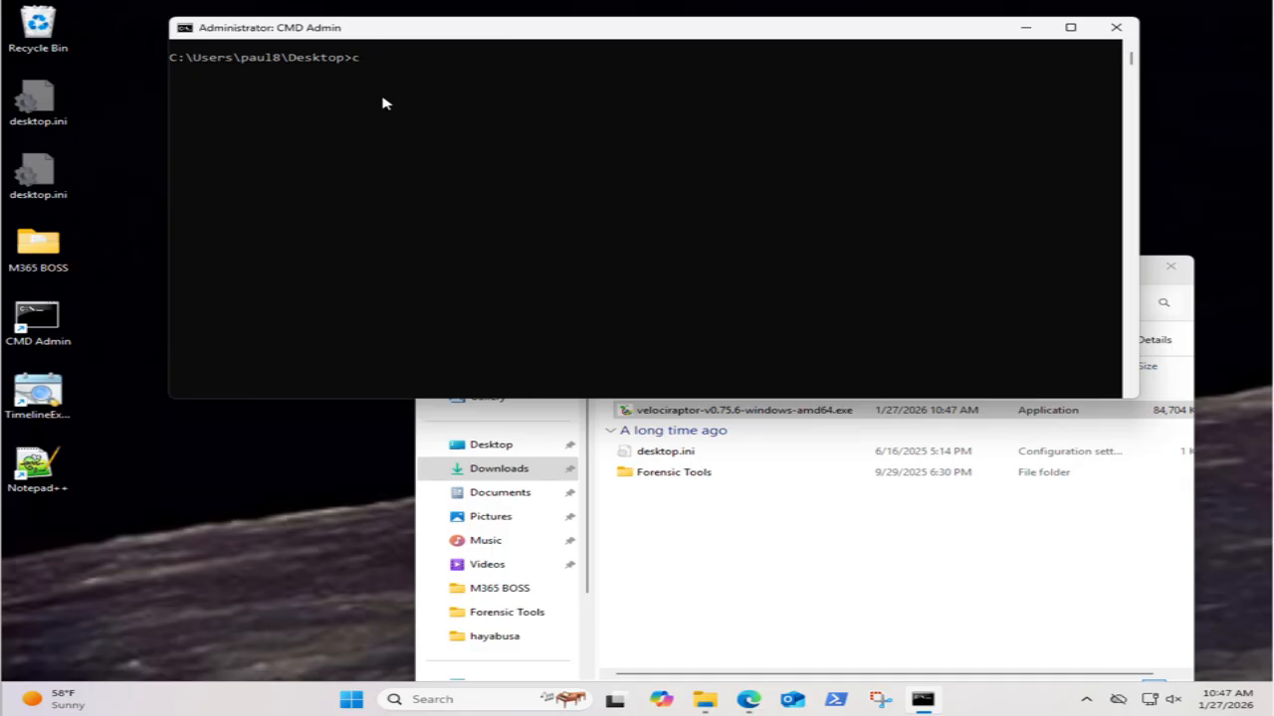
type("cd .\\")
type("\\Downloads")
key("Return")
Step: Enter the command velociraptor-v0.75.6-windows-amd64.exe gui at the prompt without running it
type("vel")
key("Tab")
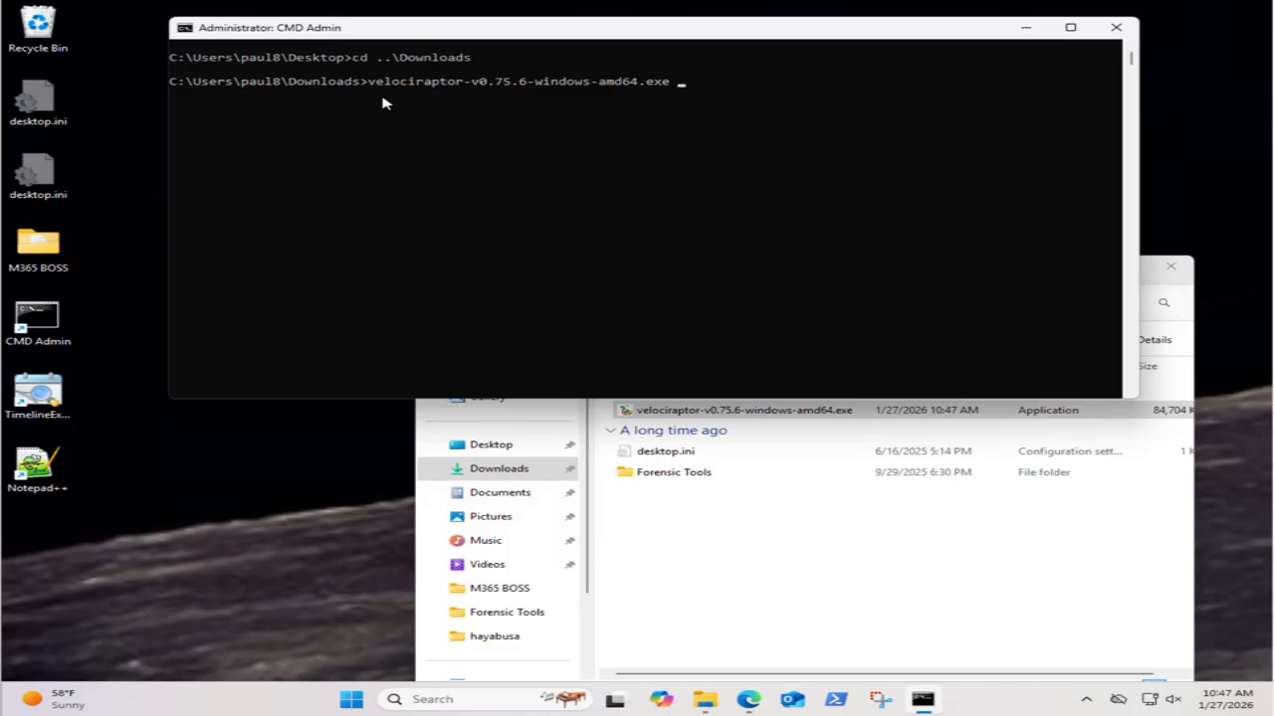
type("gui")
left_click(490, 104)
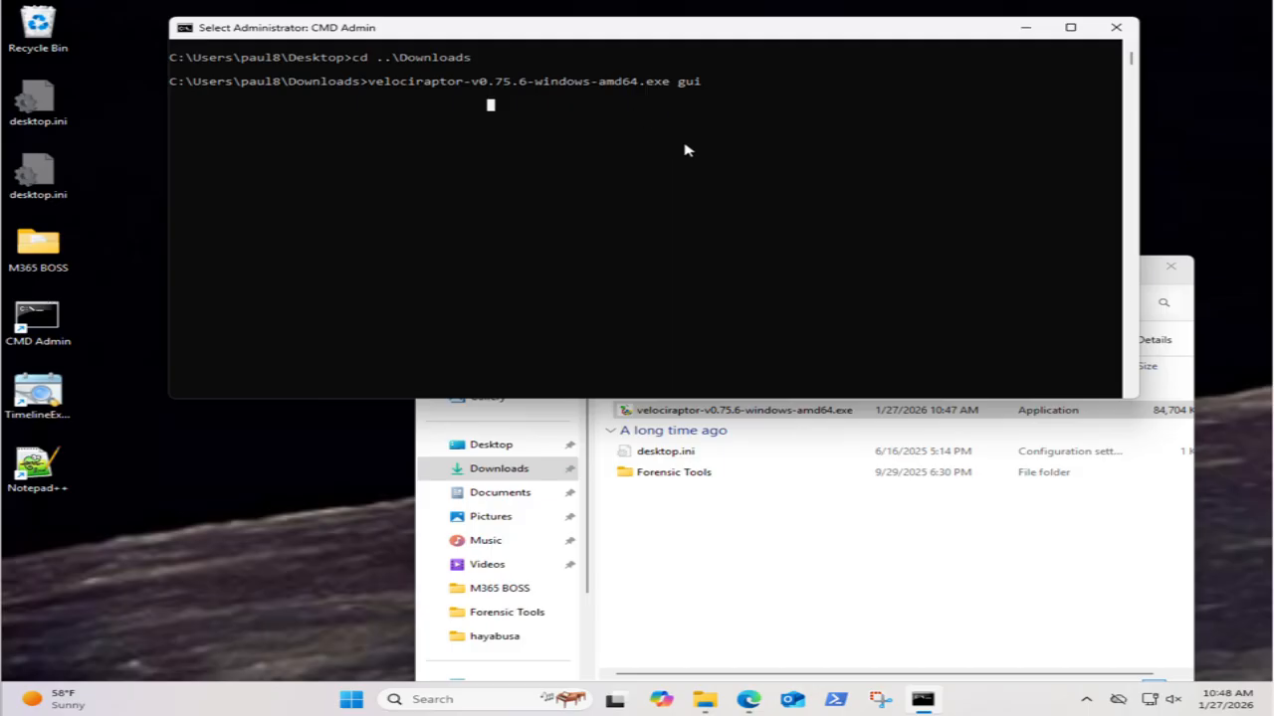
Step: Create a new folder named velociraptor_data in the Downloads folder in File Explorer
left_click(712, 528)
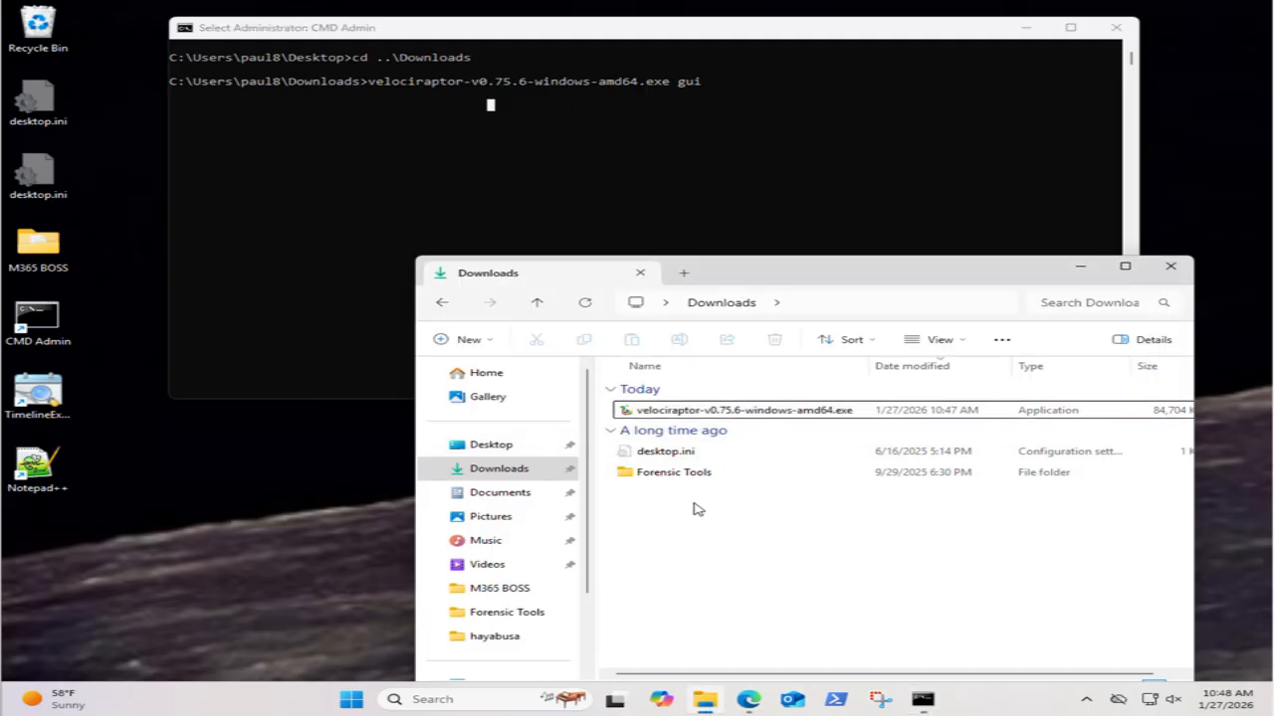
left_click(697, 508)
right_click(697, 509)
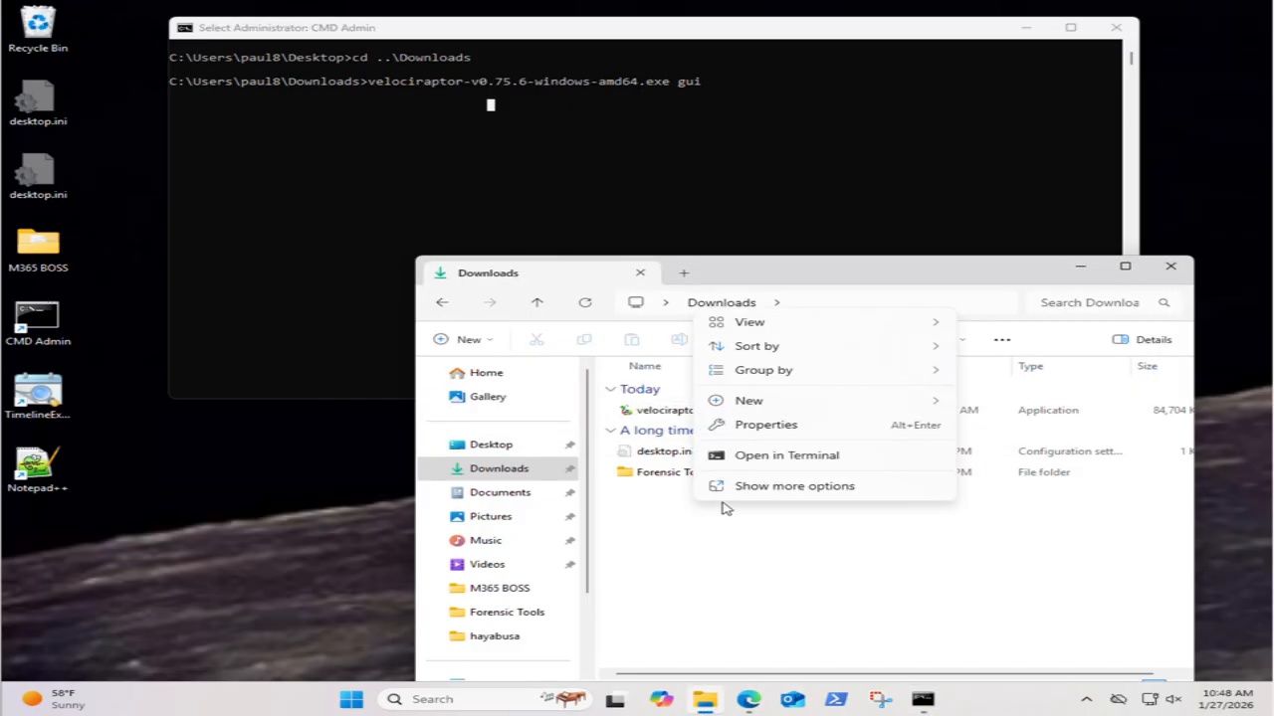
mouse_move(860, 405)
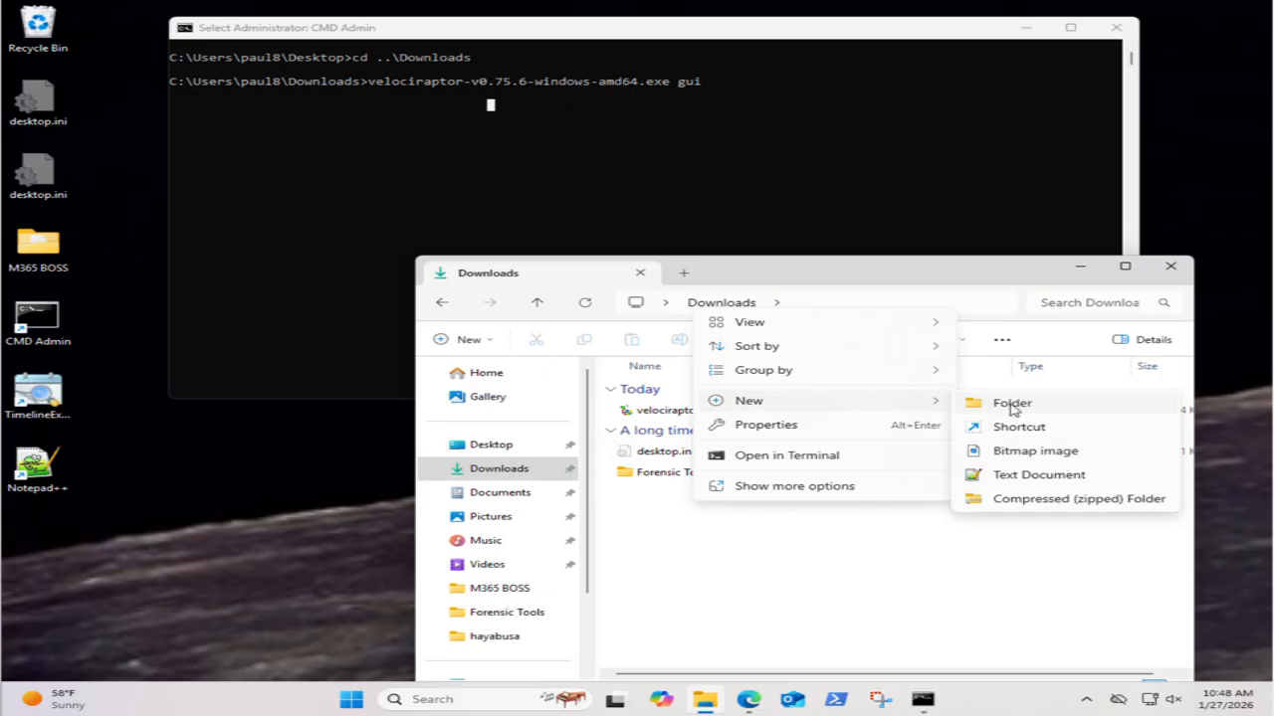
left_click(1013, 403)
type("ve")
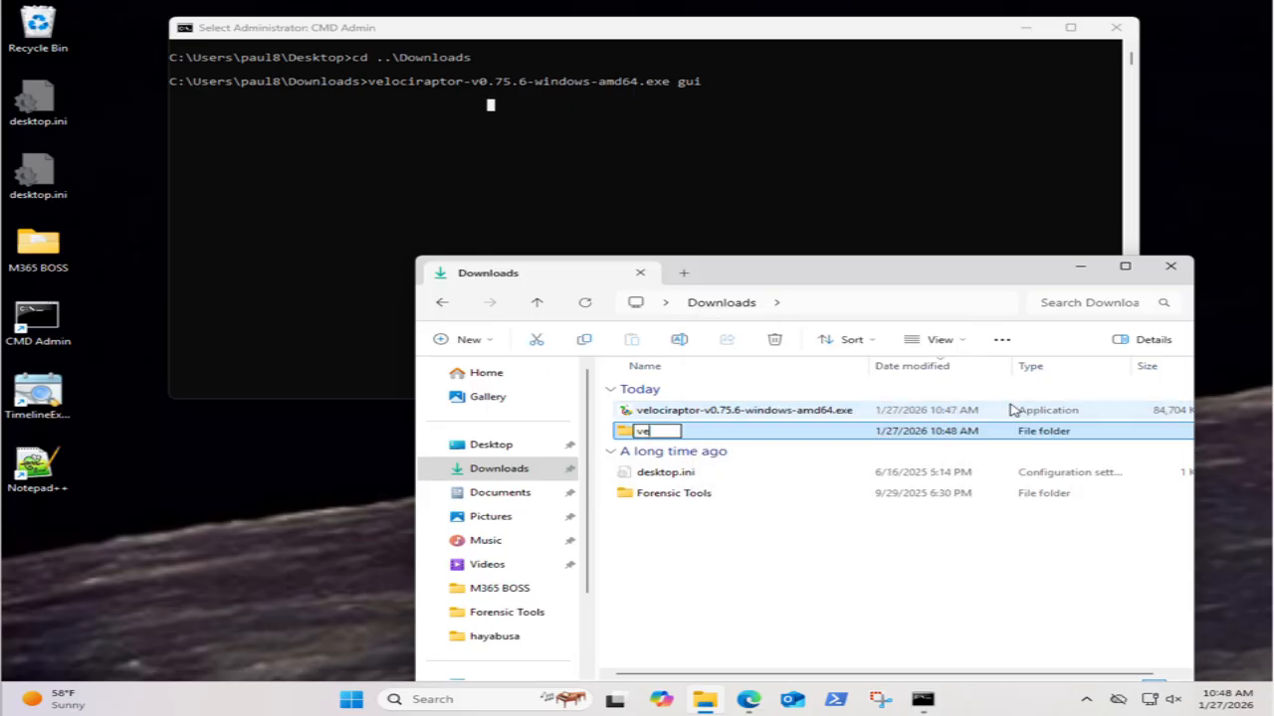
type("lociraptor-d")
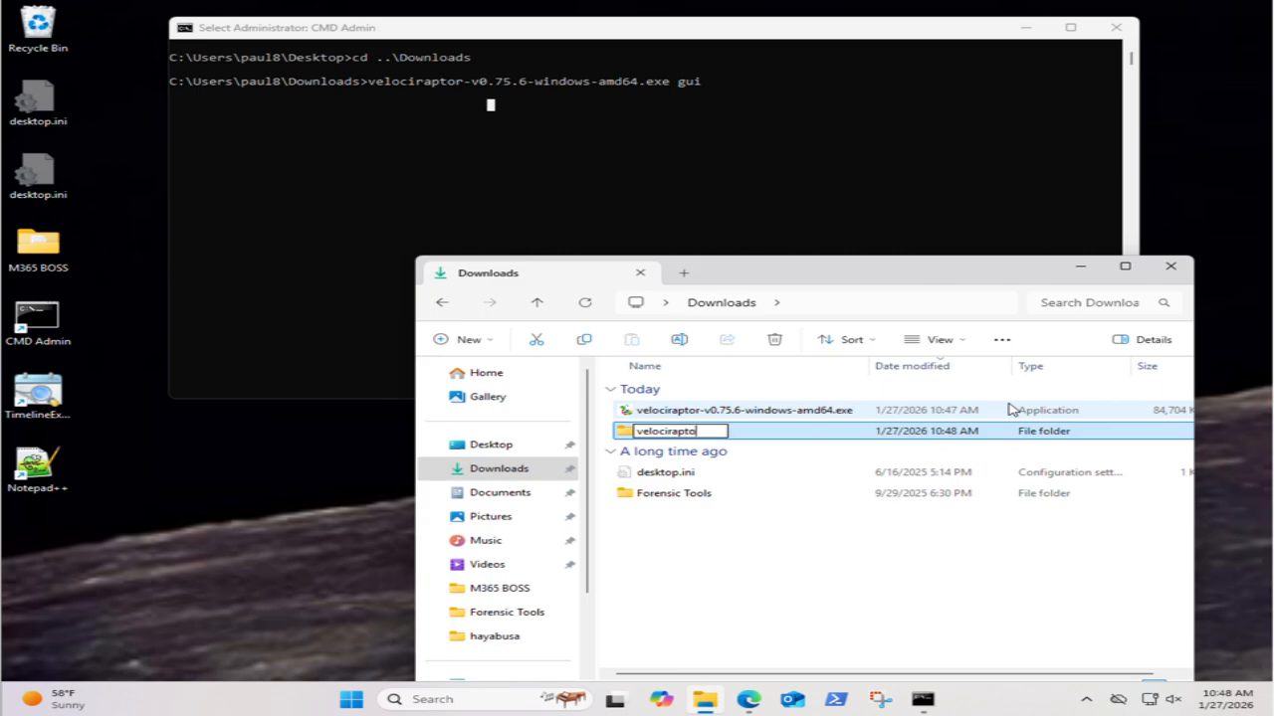
key("BackSpace")
key("BackSpace")
type("_data")
key("Return")
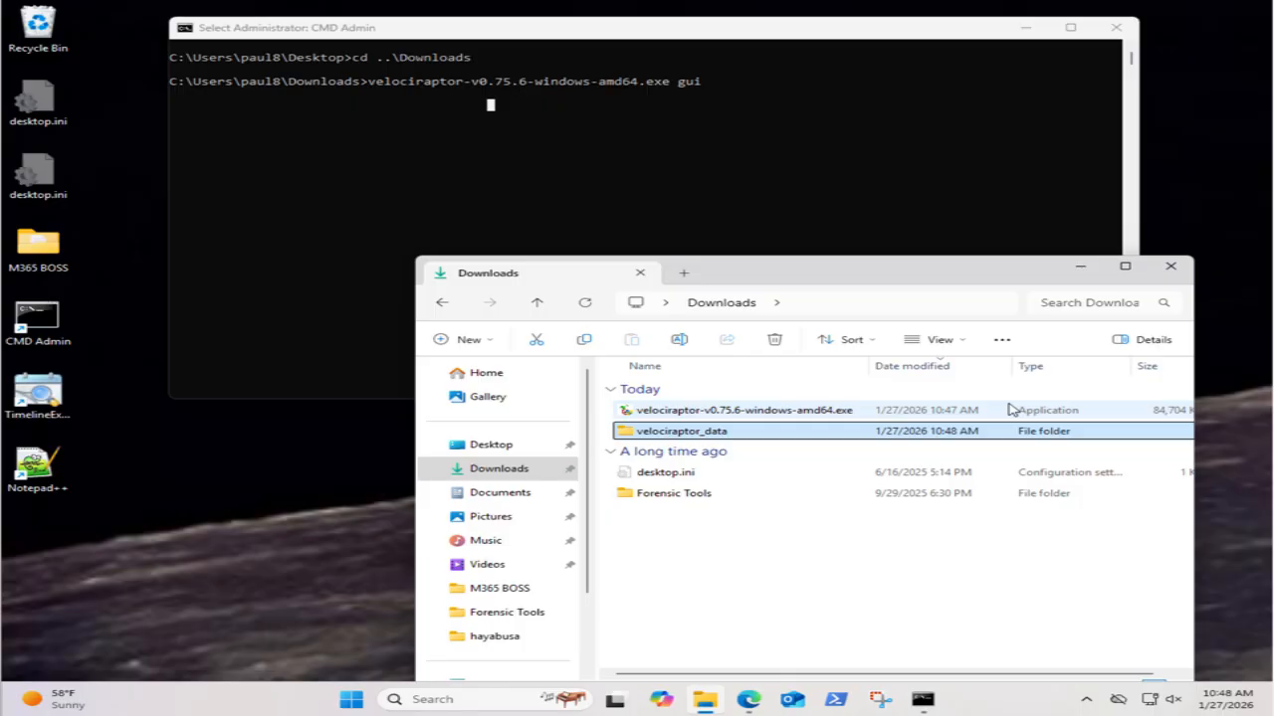
Step: Back in the command prompt, append --datastore velociraptor_data to the Velociraptor gui command and run it
left_click(525, 195)
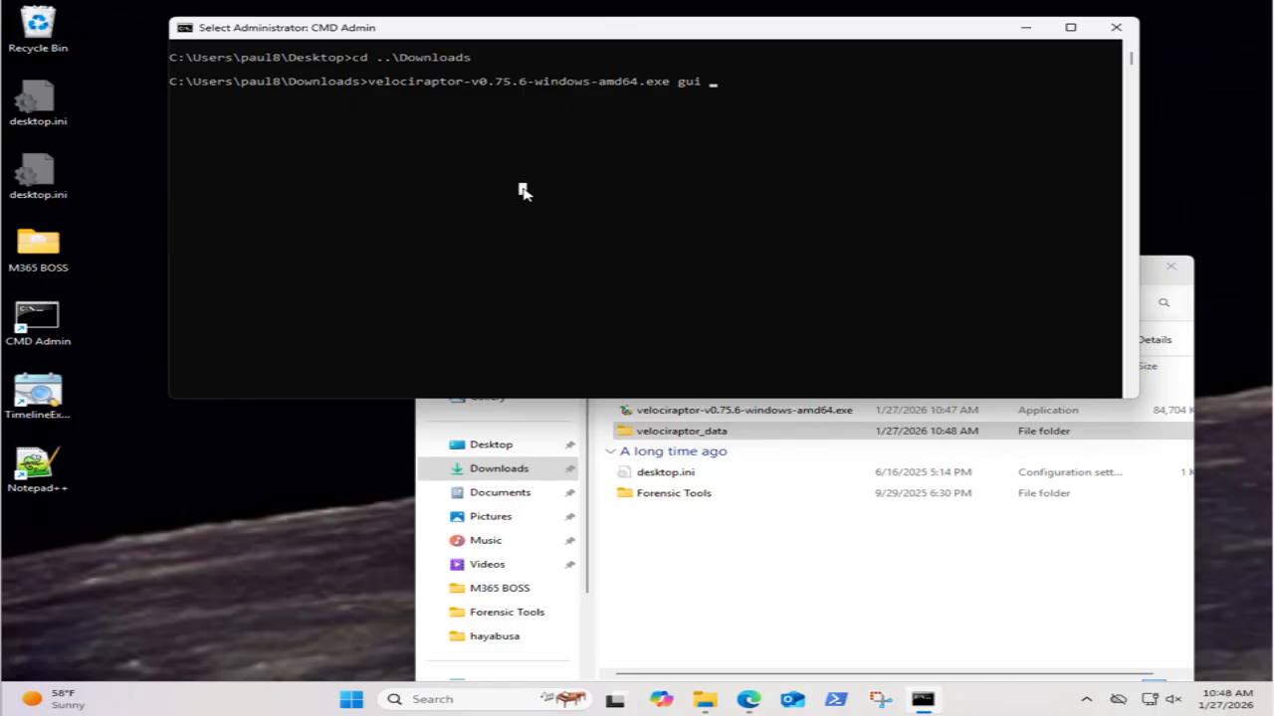
type("--")
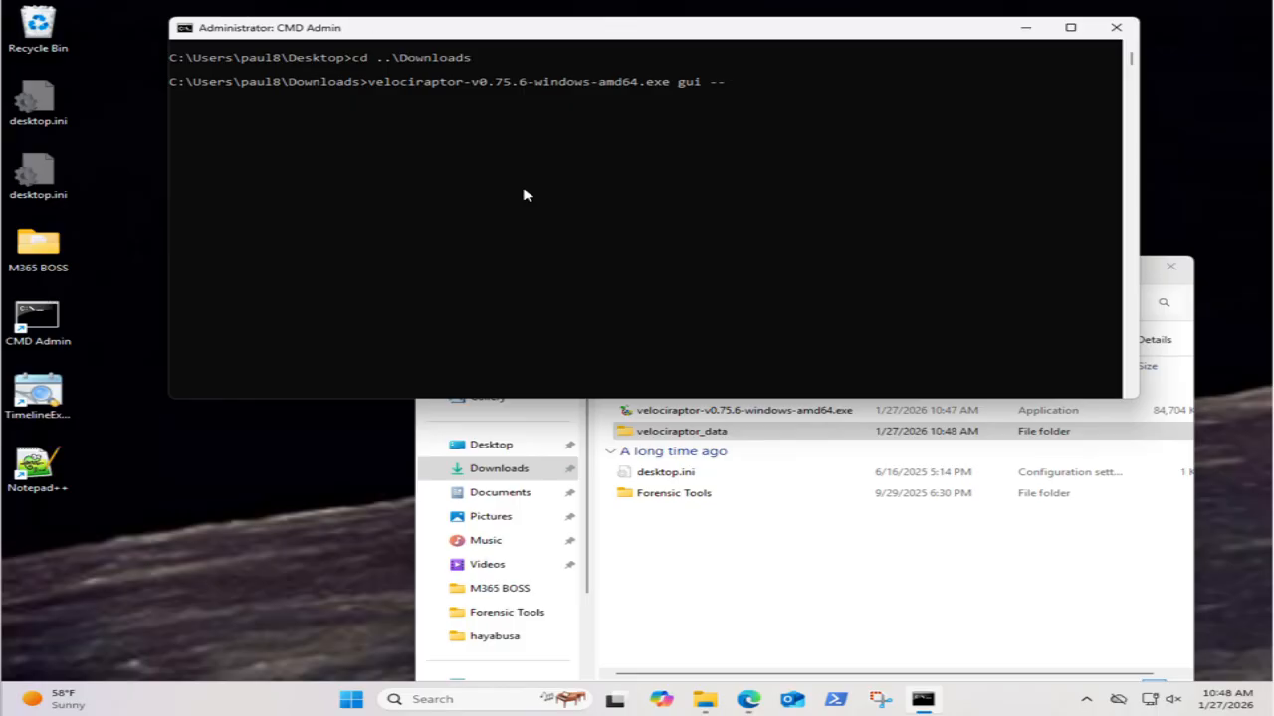
type("datastore")
type("velociraptor_data")
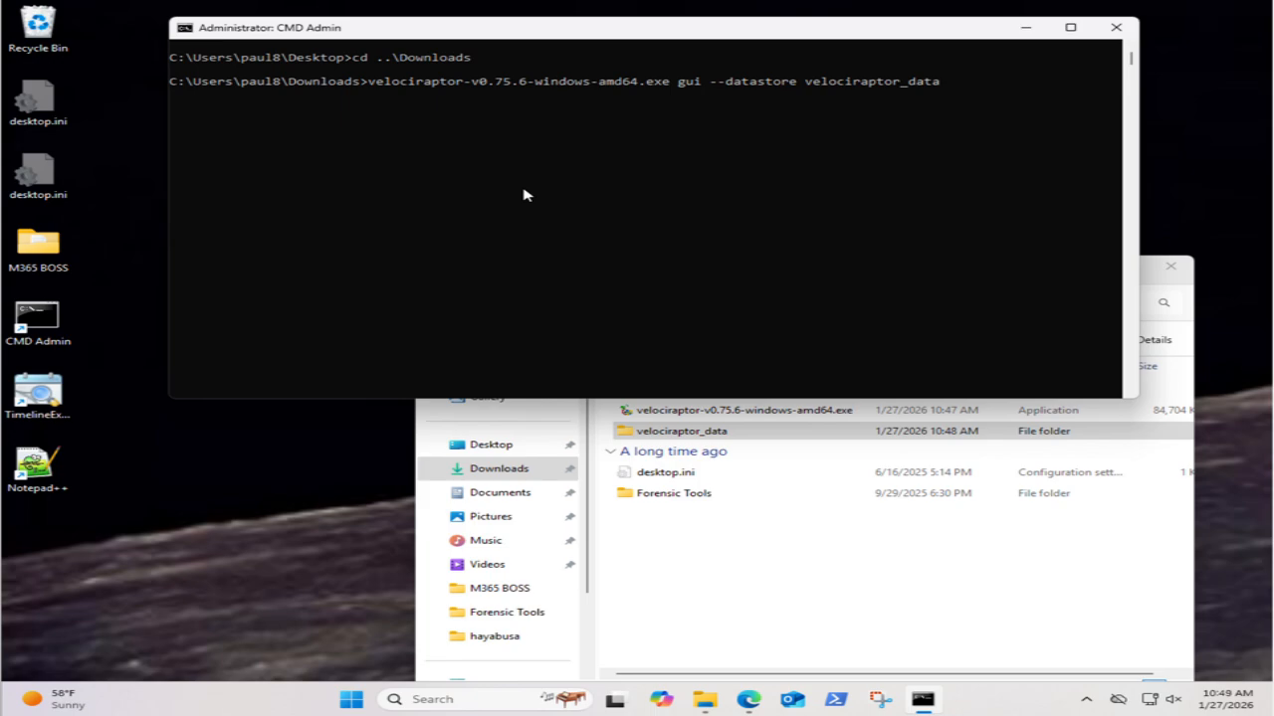
key("Return")
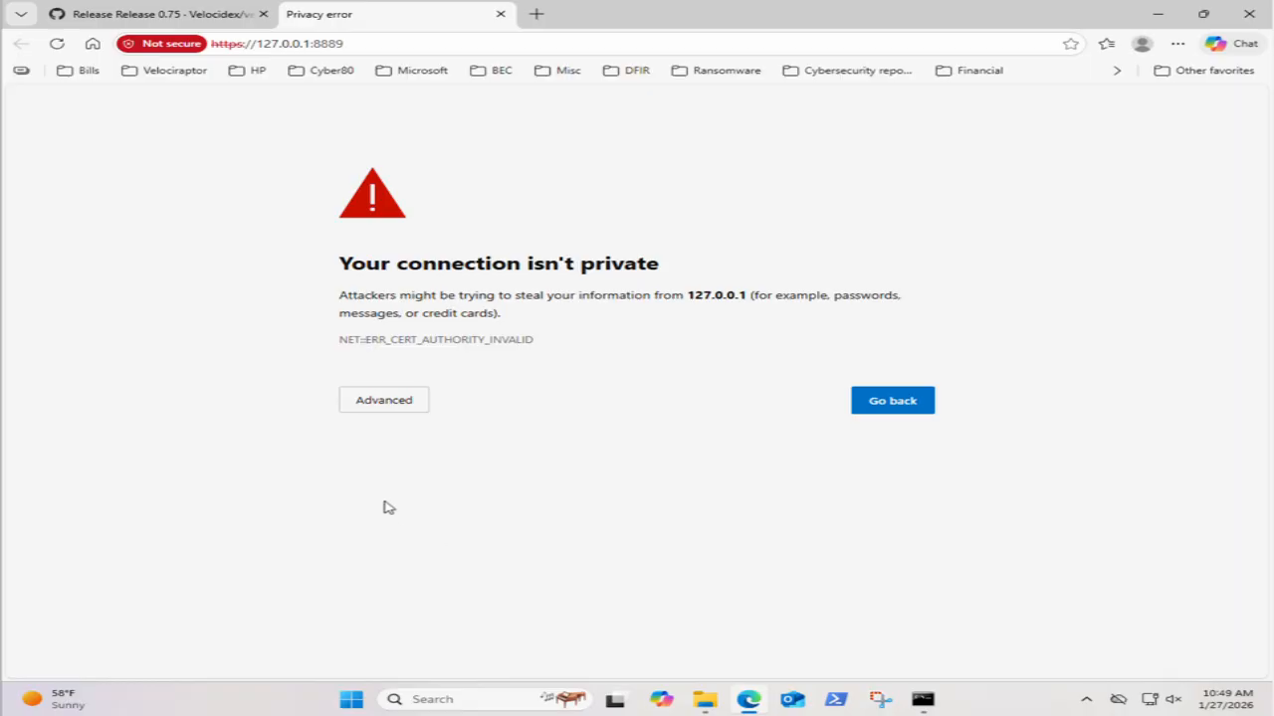
Step: Proceed past the browser's certificate warning for 127.0.0.1 and open Import Extra artifacts from the Velociraptor welcome page
left_click(384, 403)
left_click(404, 517)
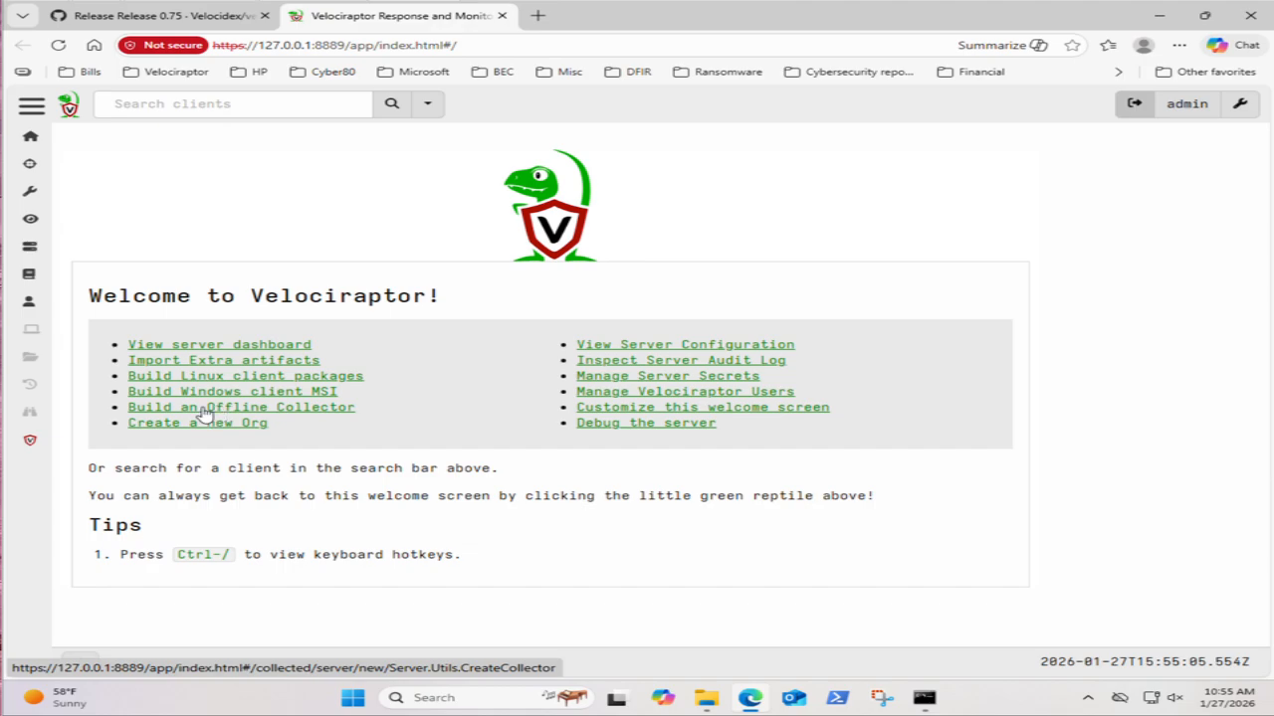
left_click(164, 364)
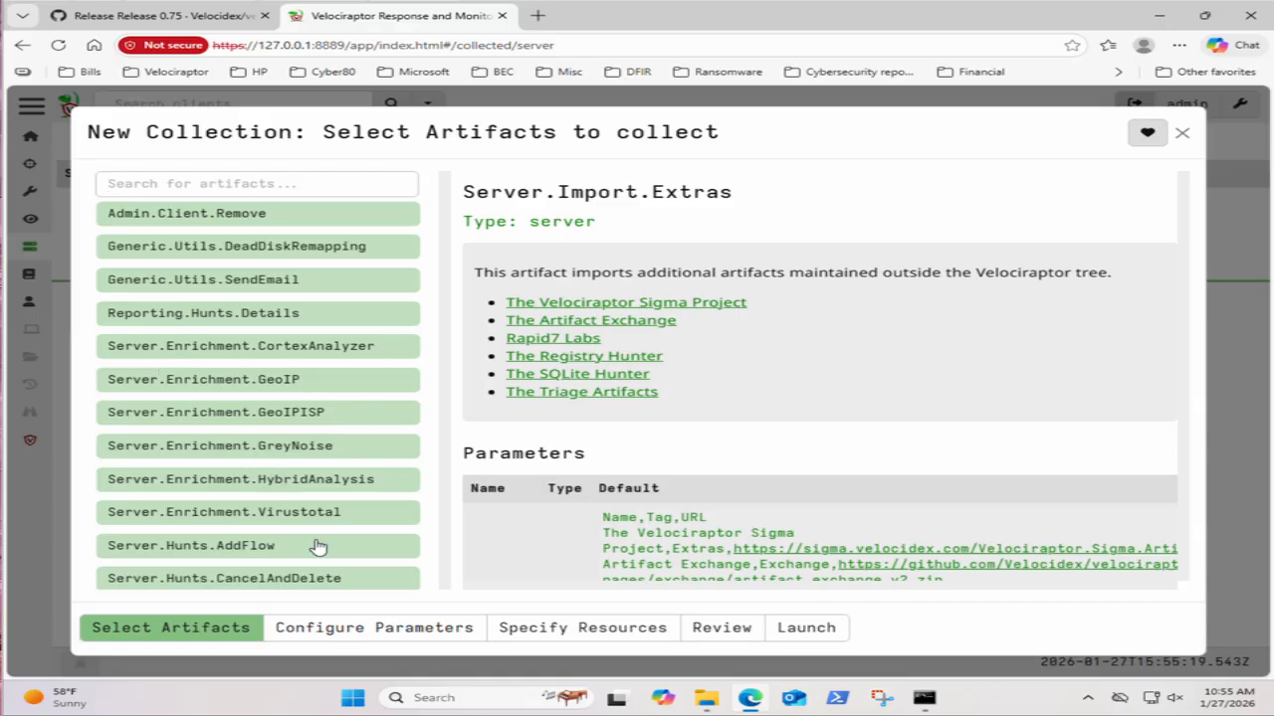
Step: In the Server.Import.Extras parameters, delete the rows The SQLiteHunter and The Registry Hunter
left_click(361, 638)
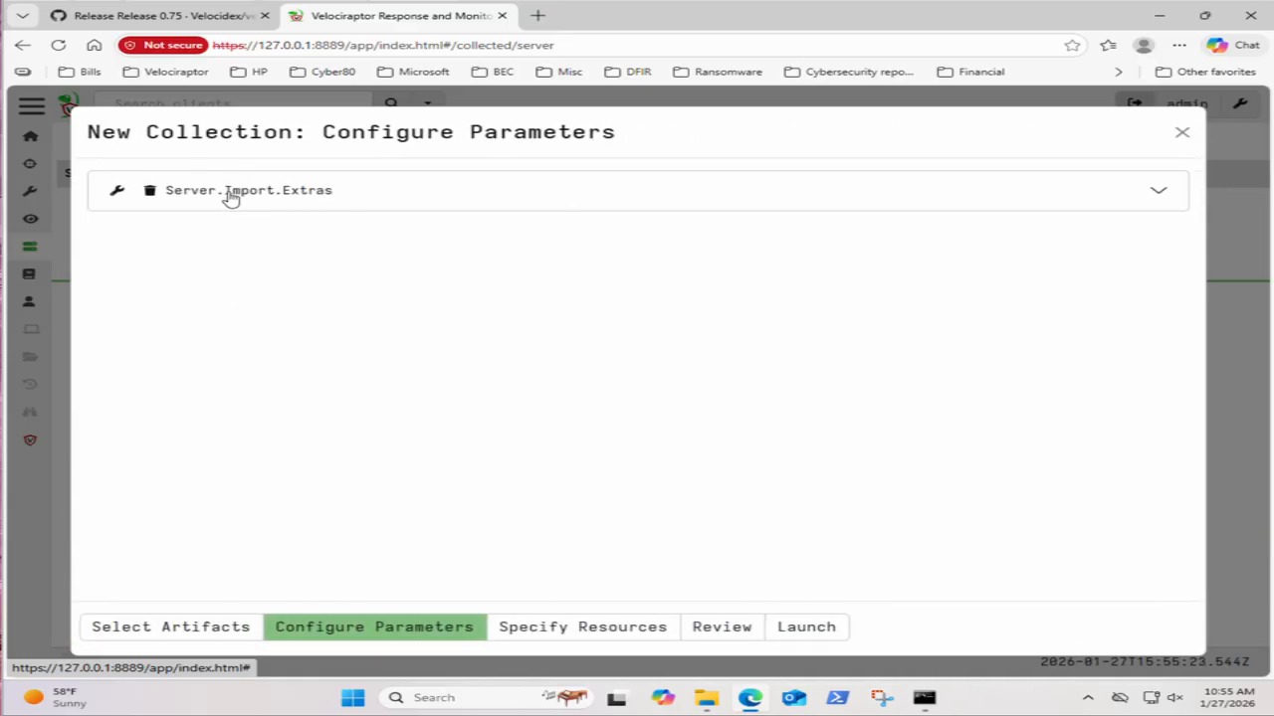
left_click(285, 202)
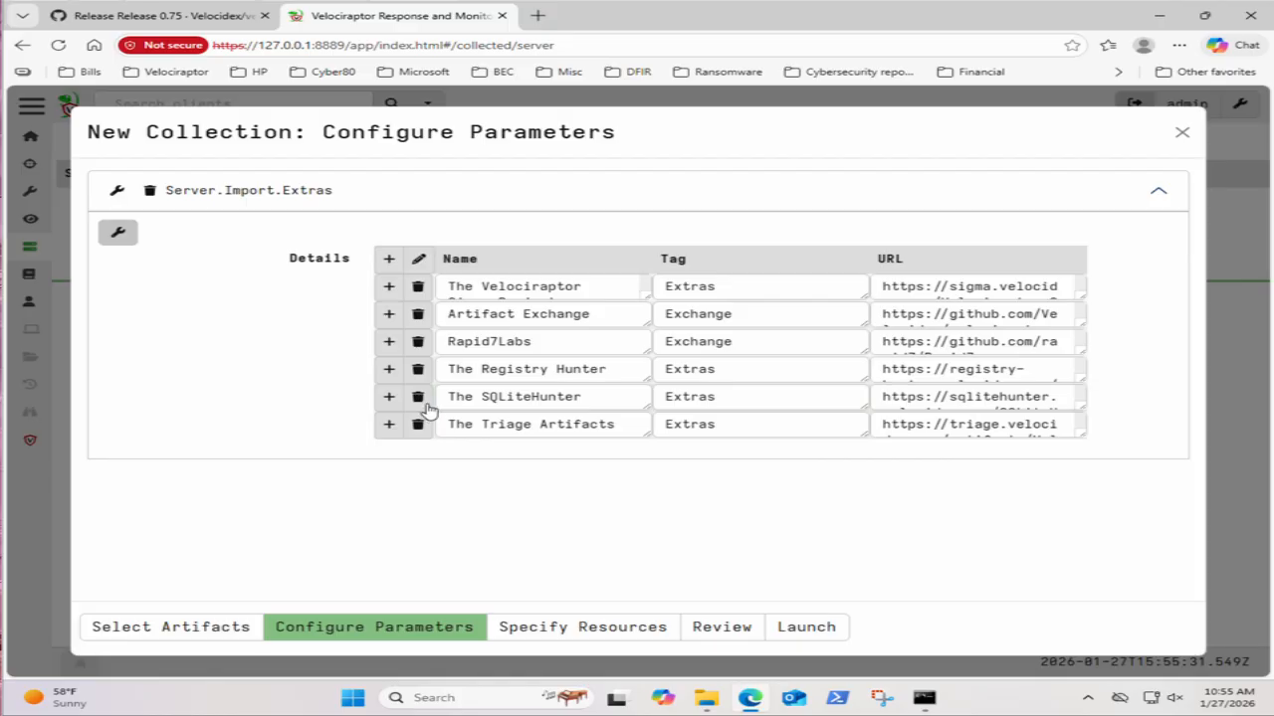
left_click(417, 396)
left_click(418, 368)
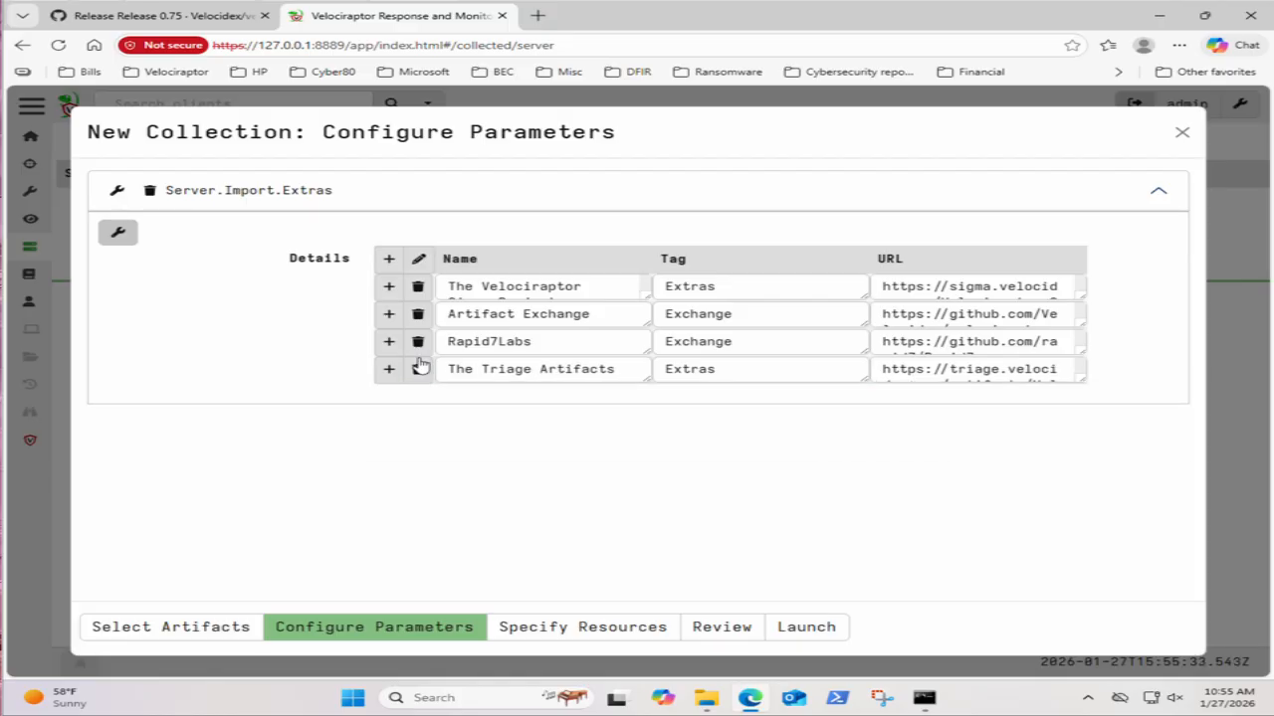
Step: Delete all remaining Details rows except The Triage Artifacts, and launch the Server.Import.Extras collection, selecting it to view its overview
left_click(418, 342)
left_click(418, 313)
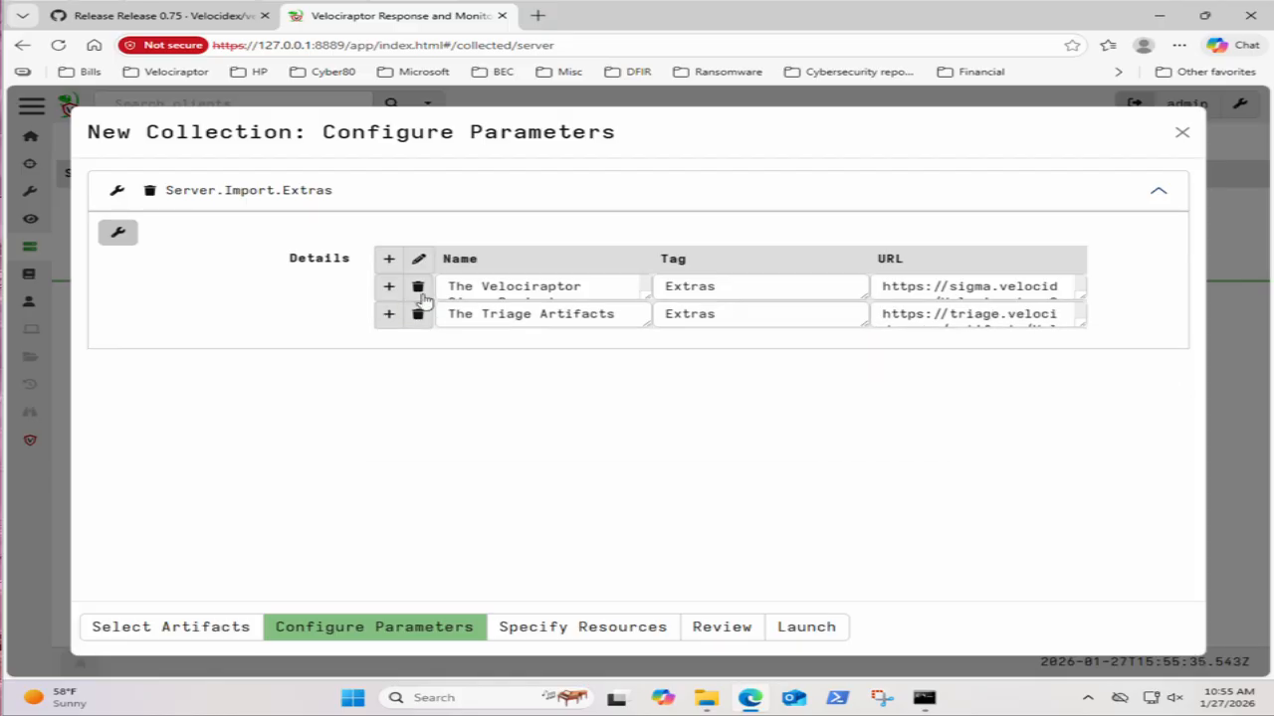
left_click(418, 289)
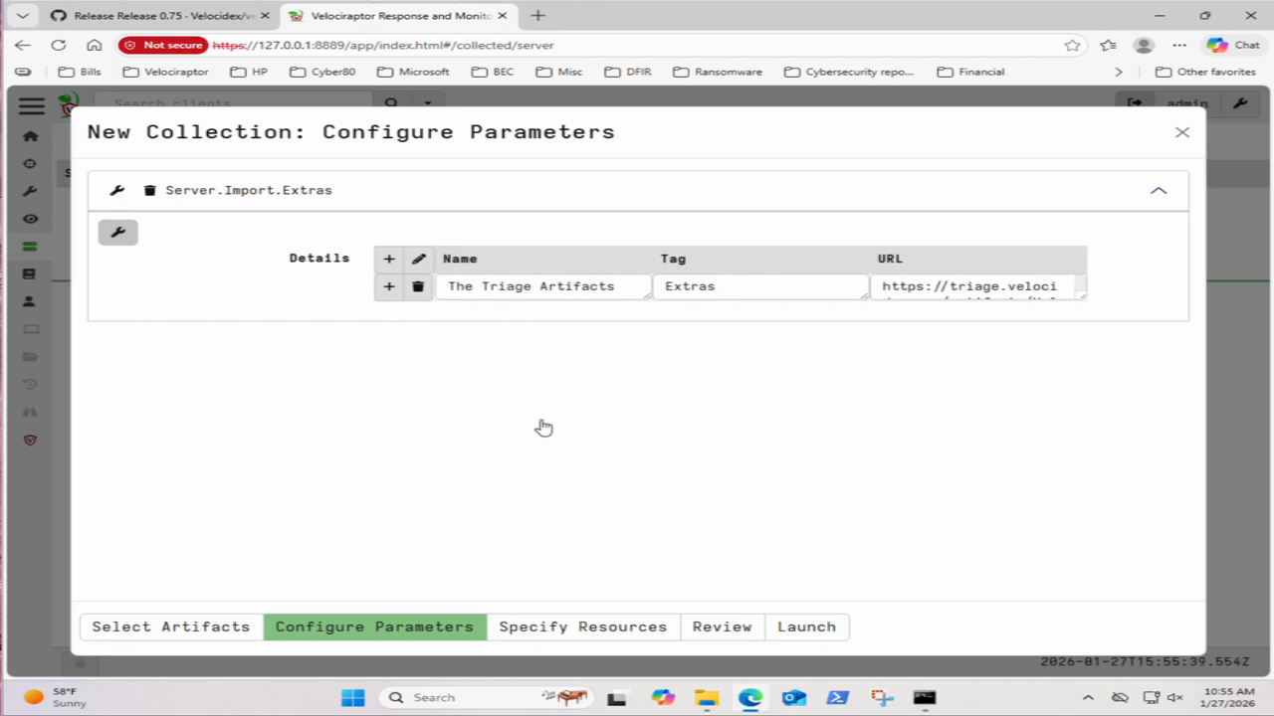
left_click(810, 633)
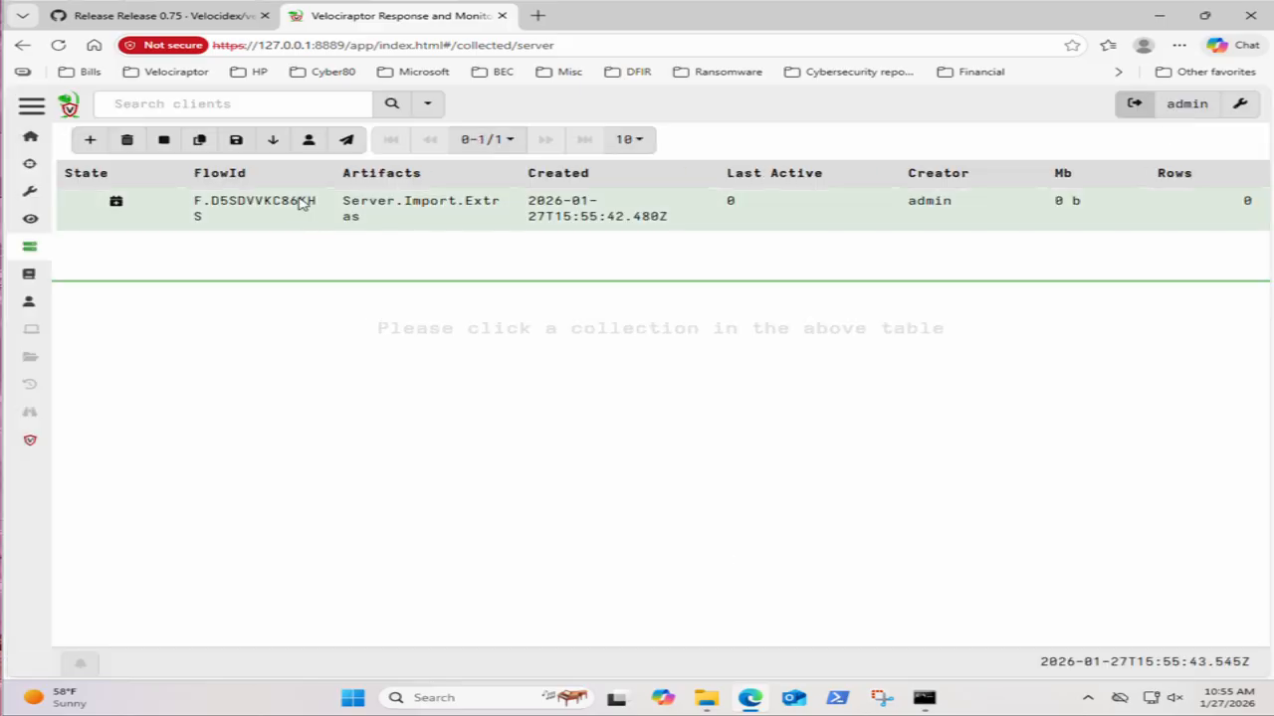
left_click(302, 202)
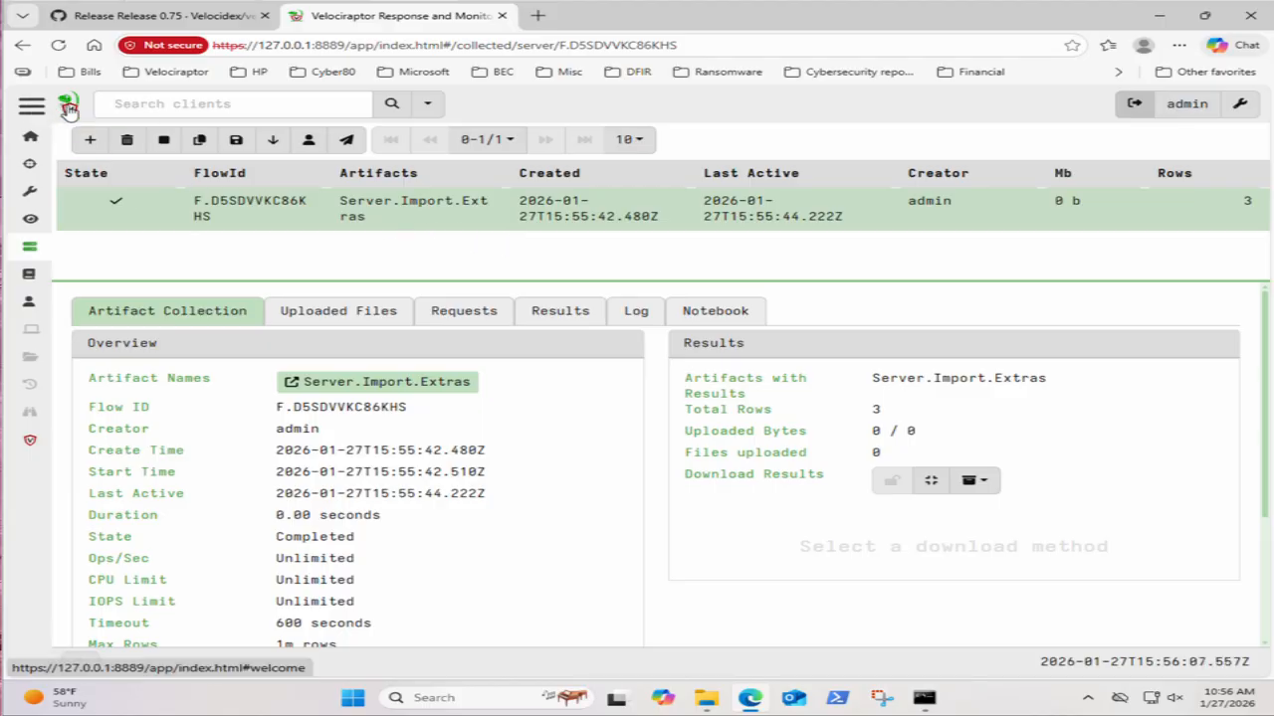
Step: Start creating an offline collector and add the Windows.Forensics.Prefetch and Windows.Attack.Prefetch artifacts
left_click(346, 141)
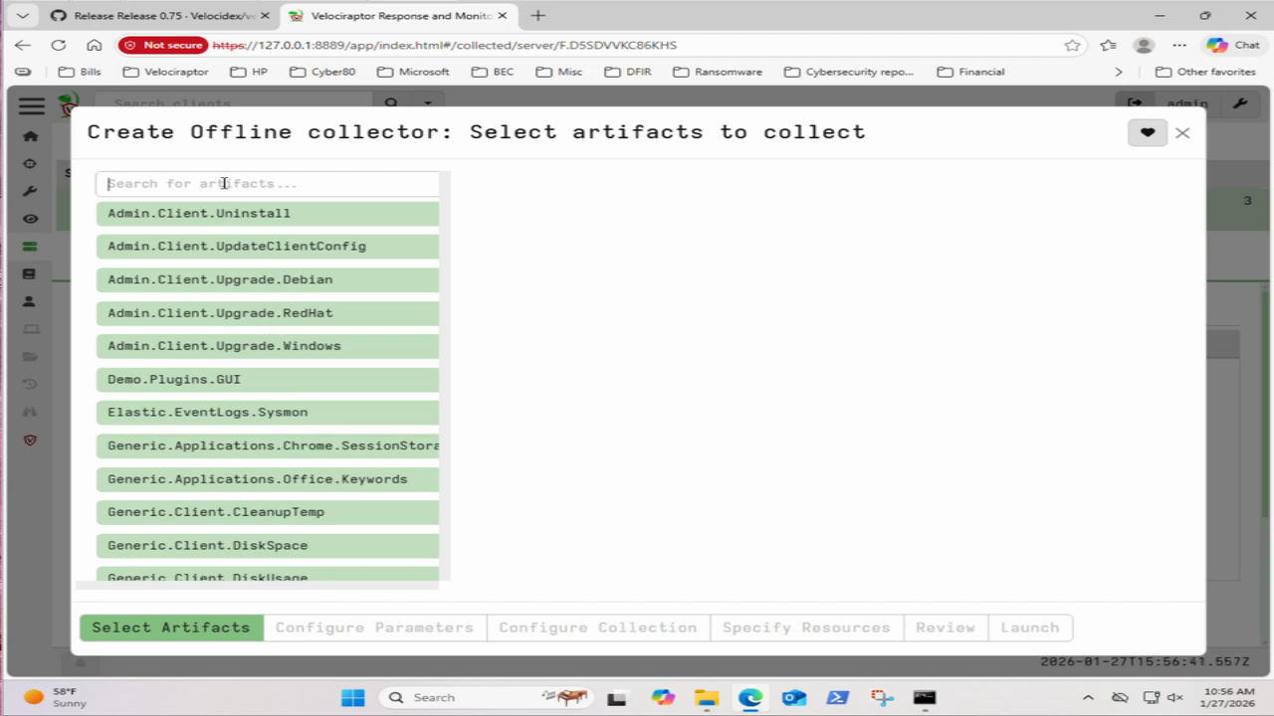
type("prefet")
type("ch")
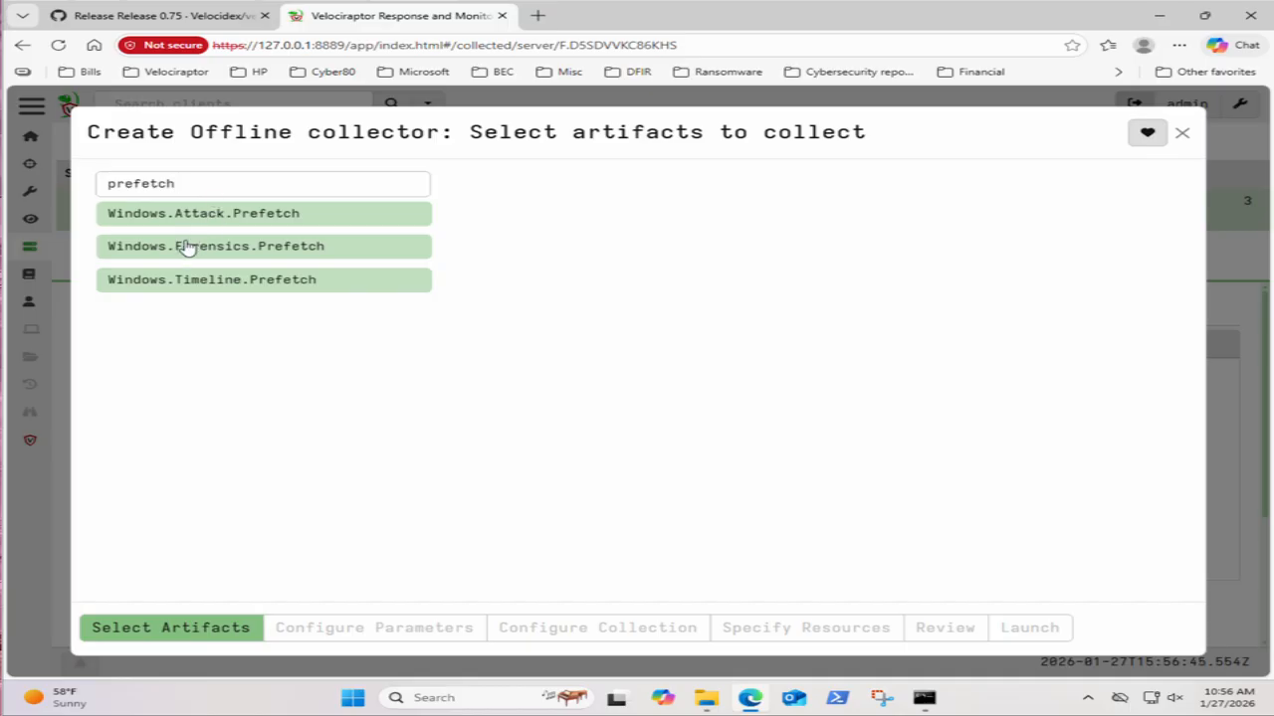
left_click(169, 253)
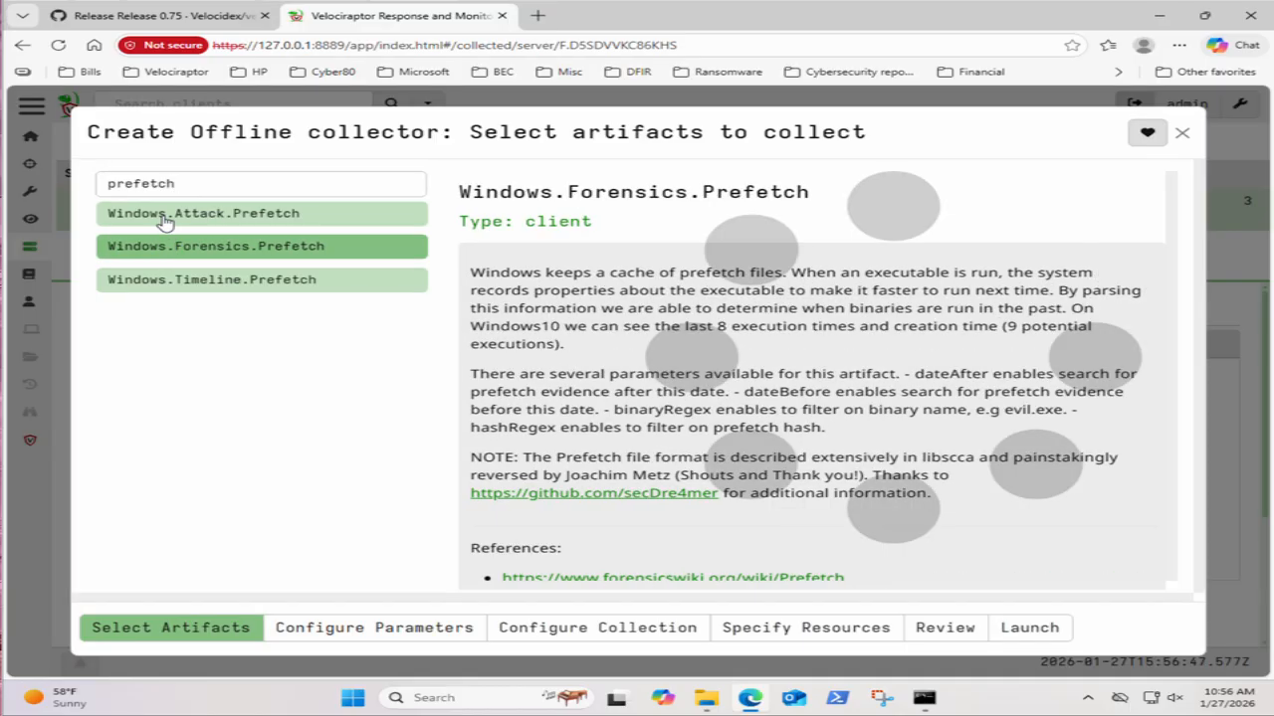
left_click(165, 221)
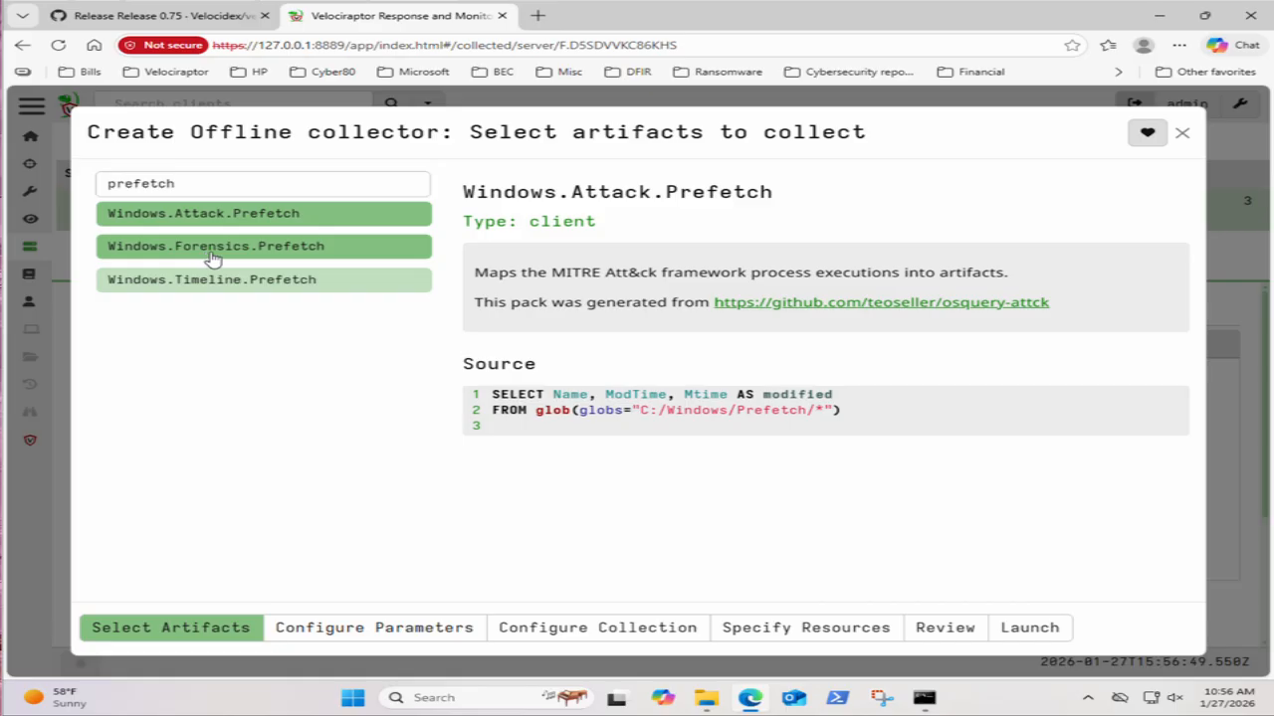
Step: Search the artifact list for services and add Windows.System.Services to the offline collector
left_click_drag(199, 186, 94, 191)
key("BackSpace")
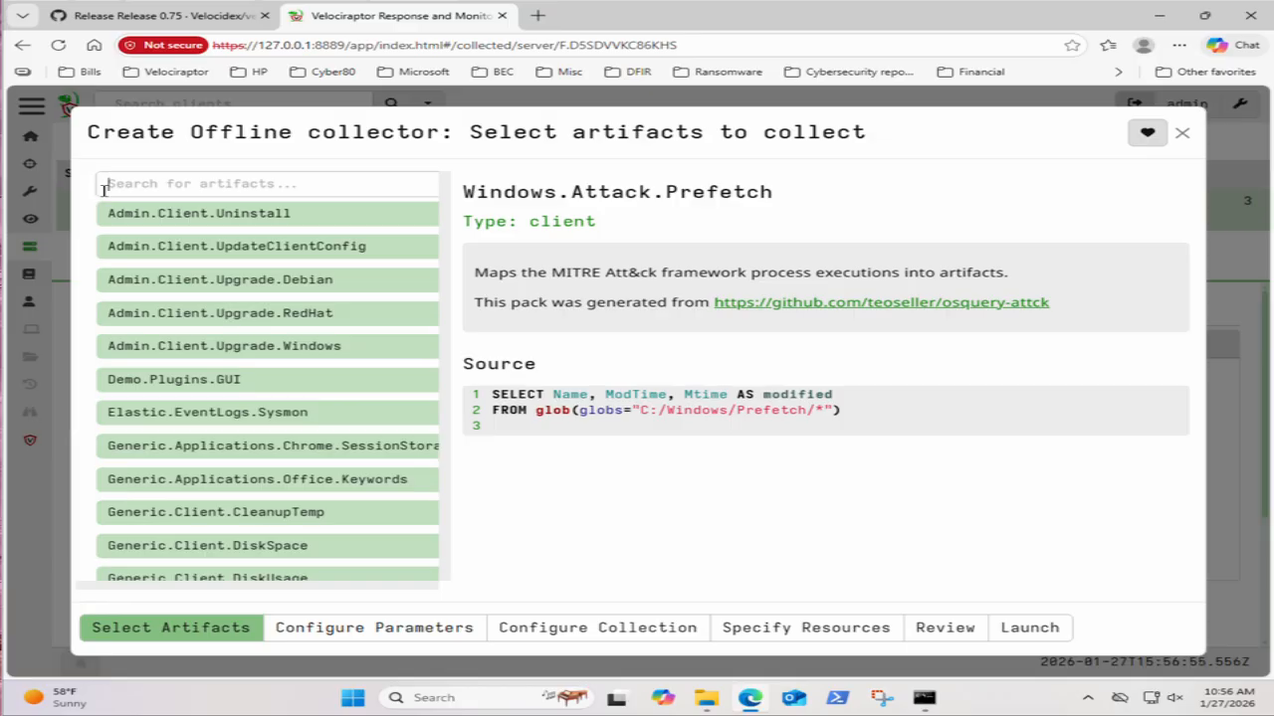
type("ser")
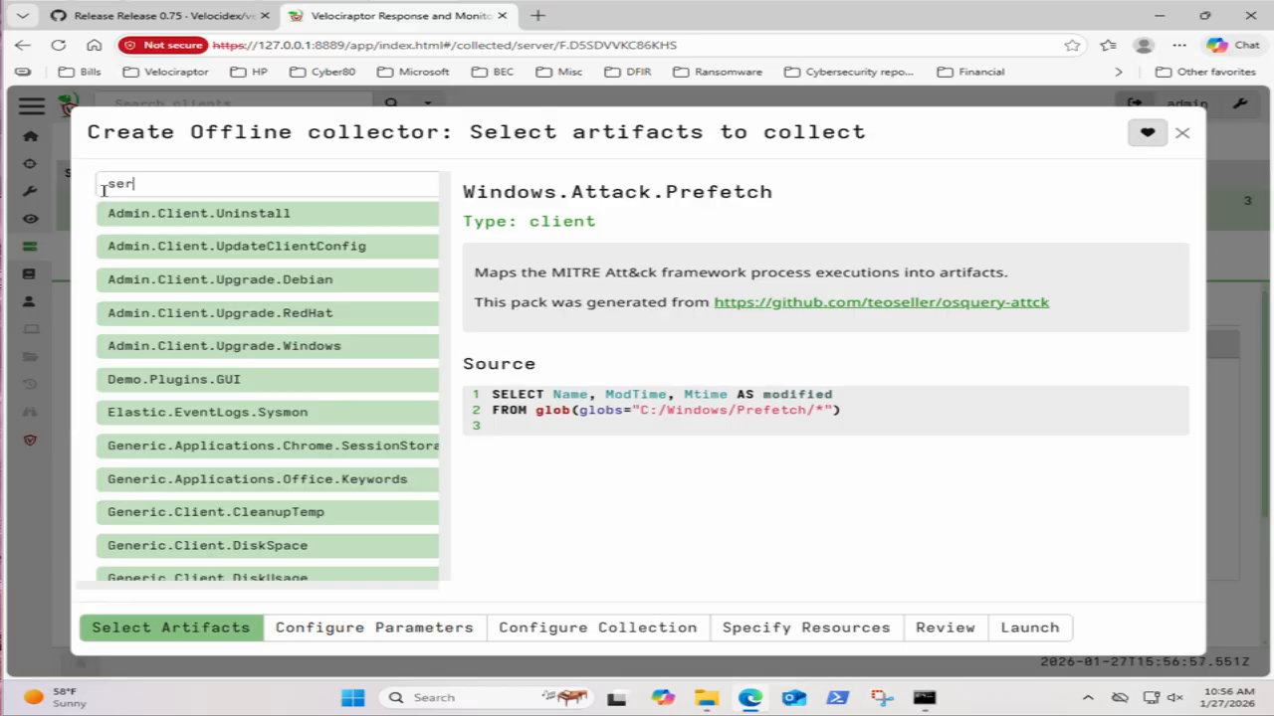
type("vices")
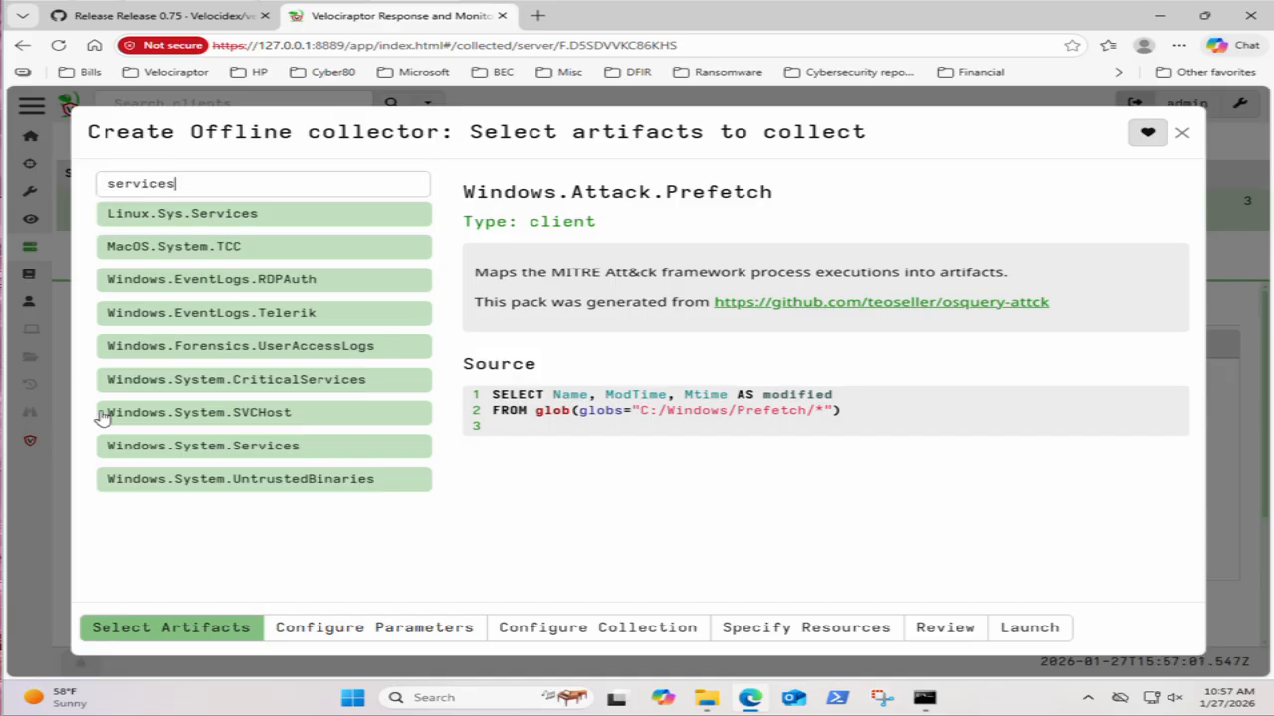
left_click(149, 453)
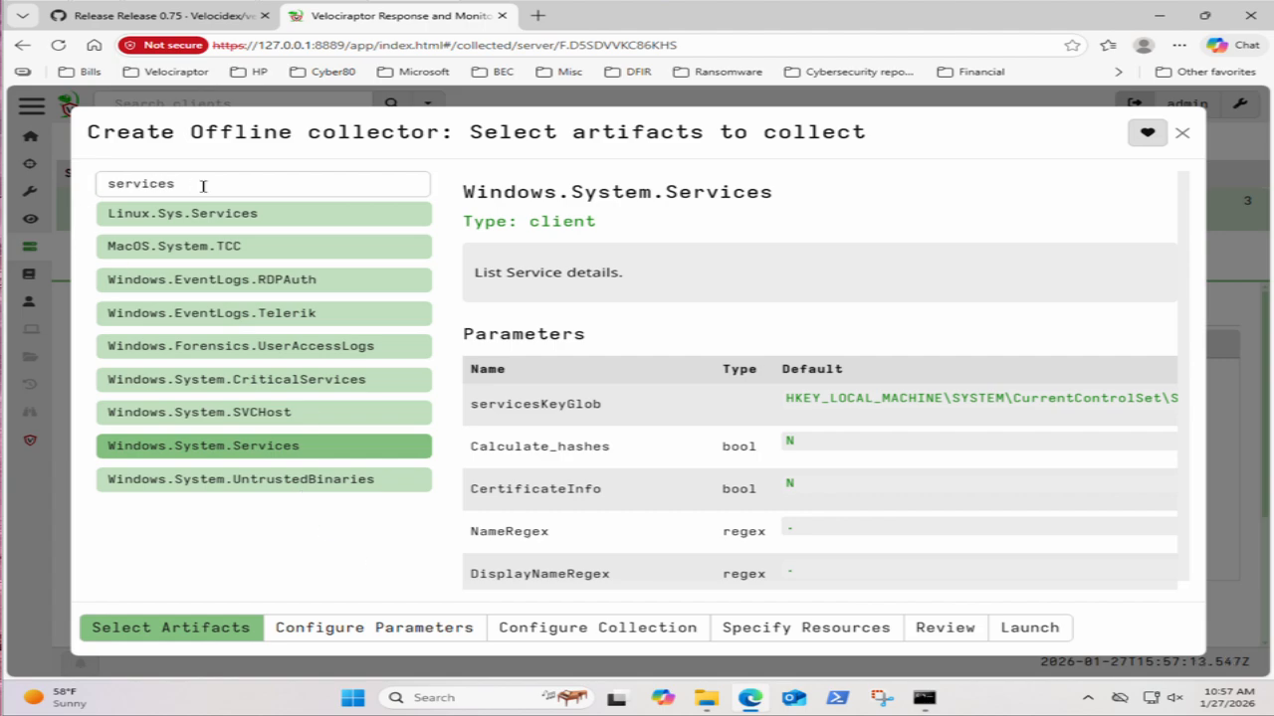
Step: Search the artifact list for scheduled tasks and add Windows.EventLogs.ScheduledTasks to the offline collector
left_click_drag(203, 185, 109, 189)
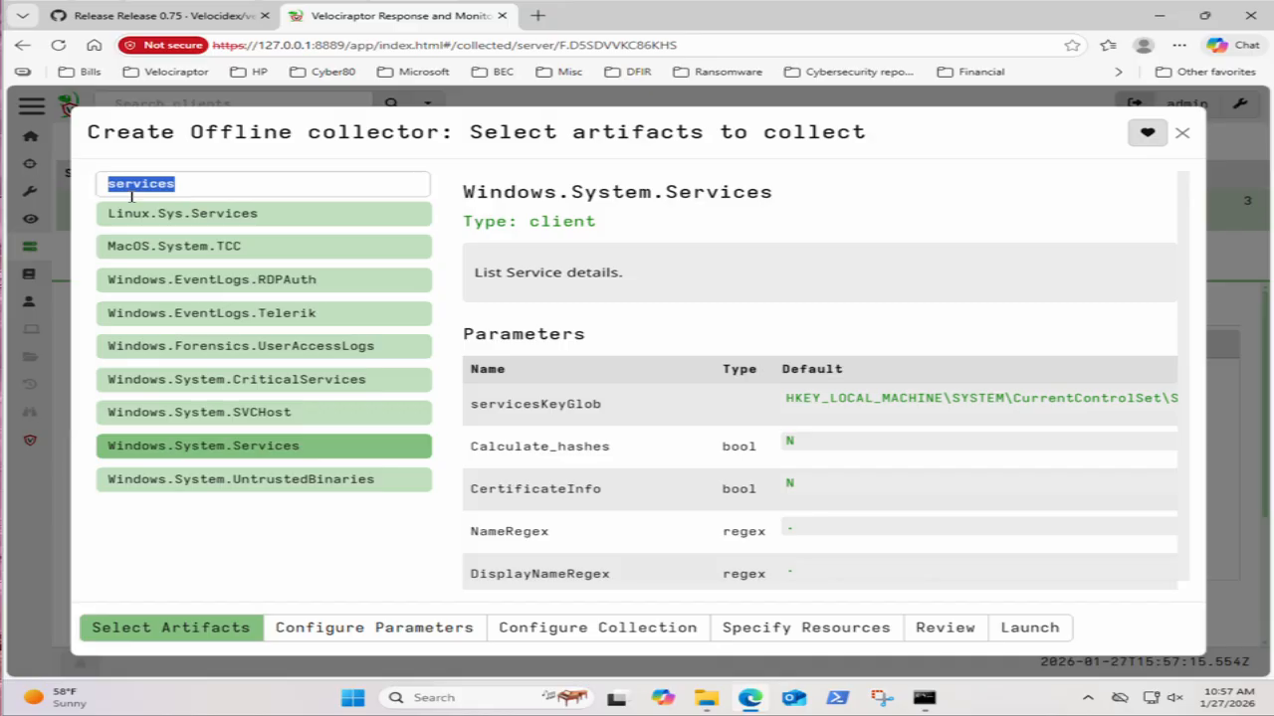
key("BackSpace")
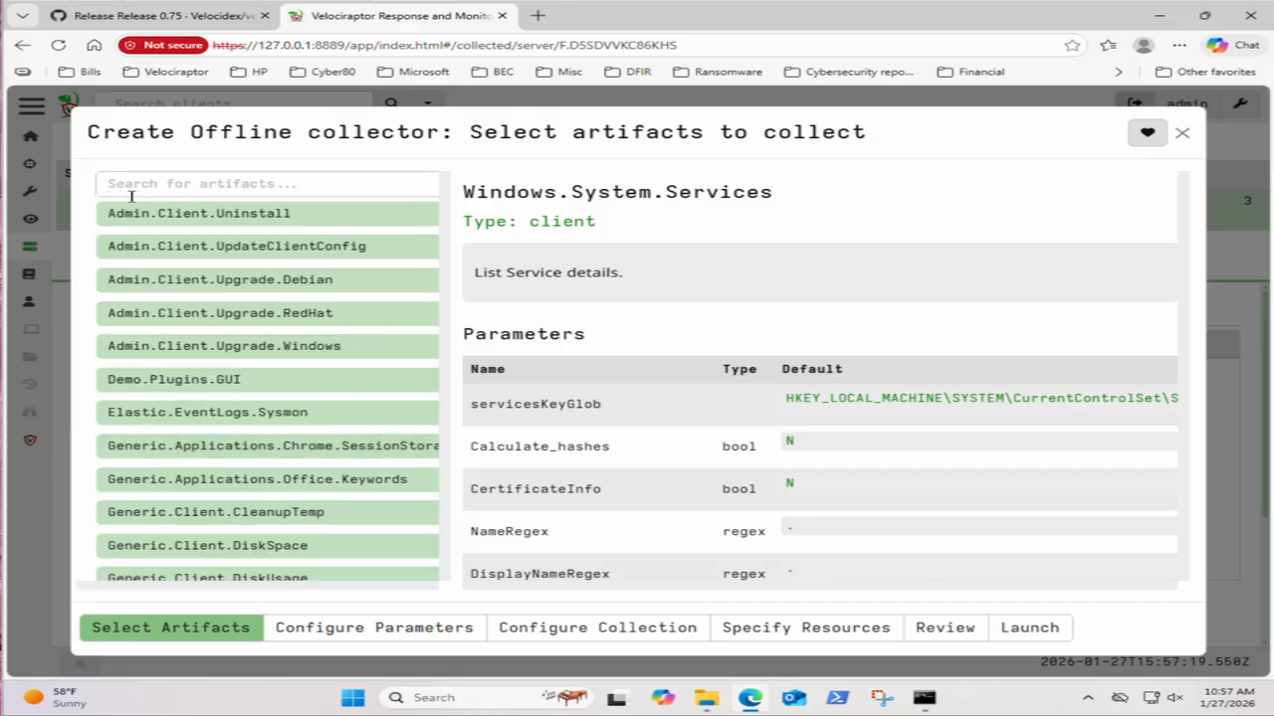
type("scheduled tasks")
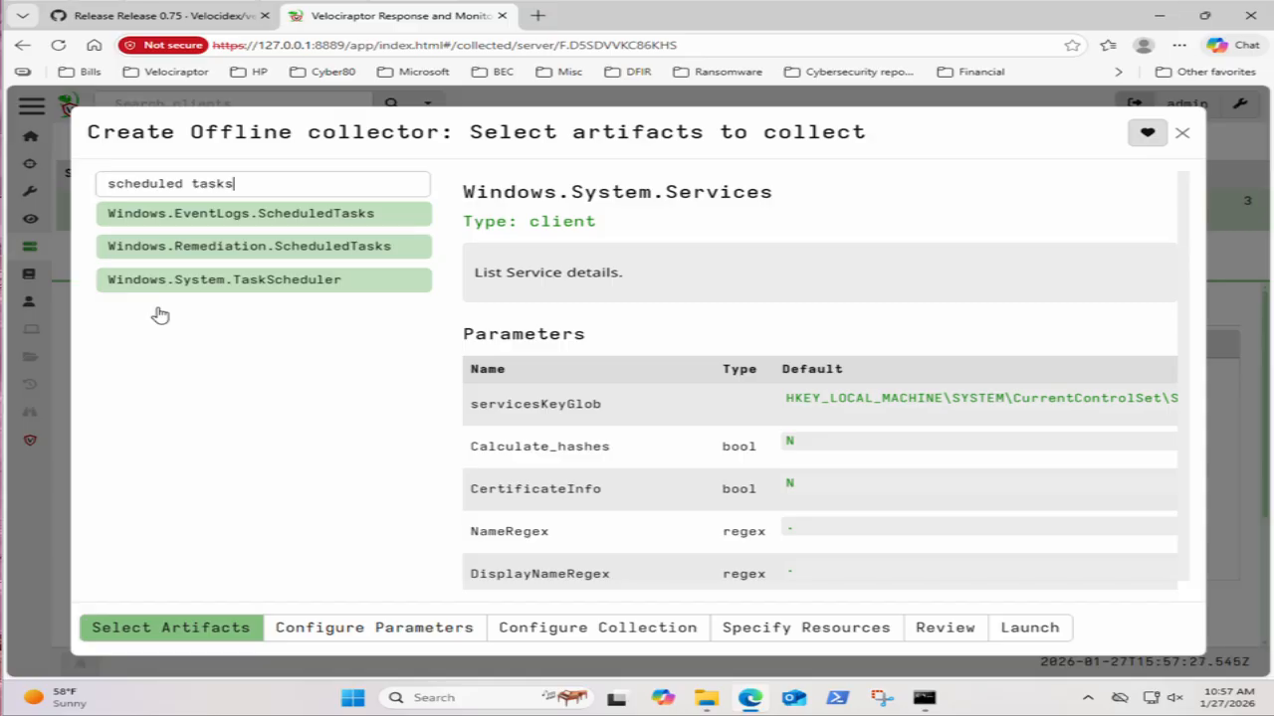
left_click(158, 222)
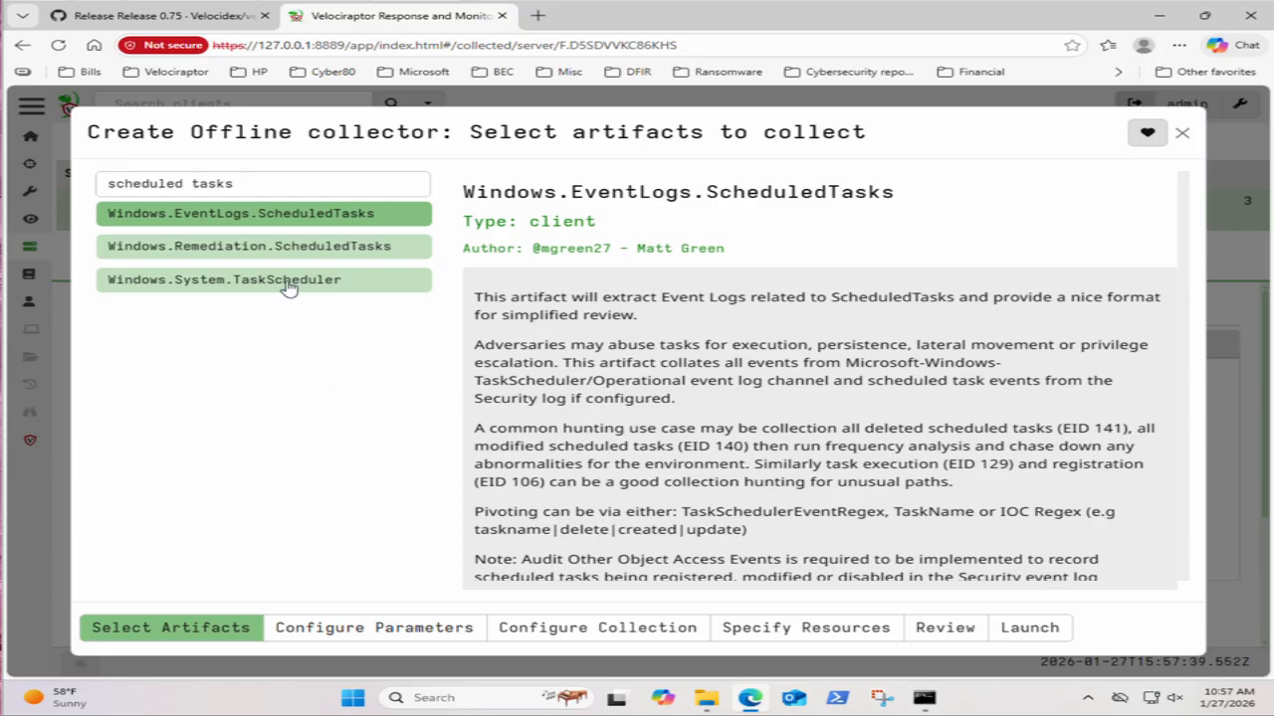
Step: Search the artifact list for triage and add Windows.Triage.Targets to the offline collector
left_click_drag(256, 187, 87, 207)
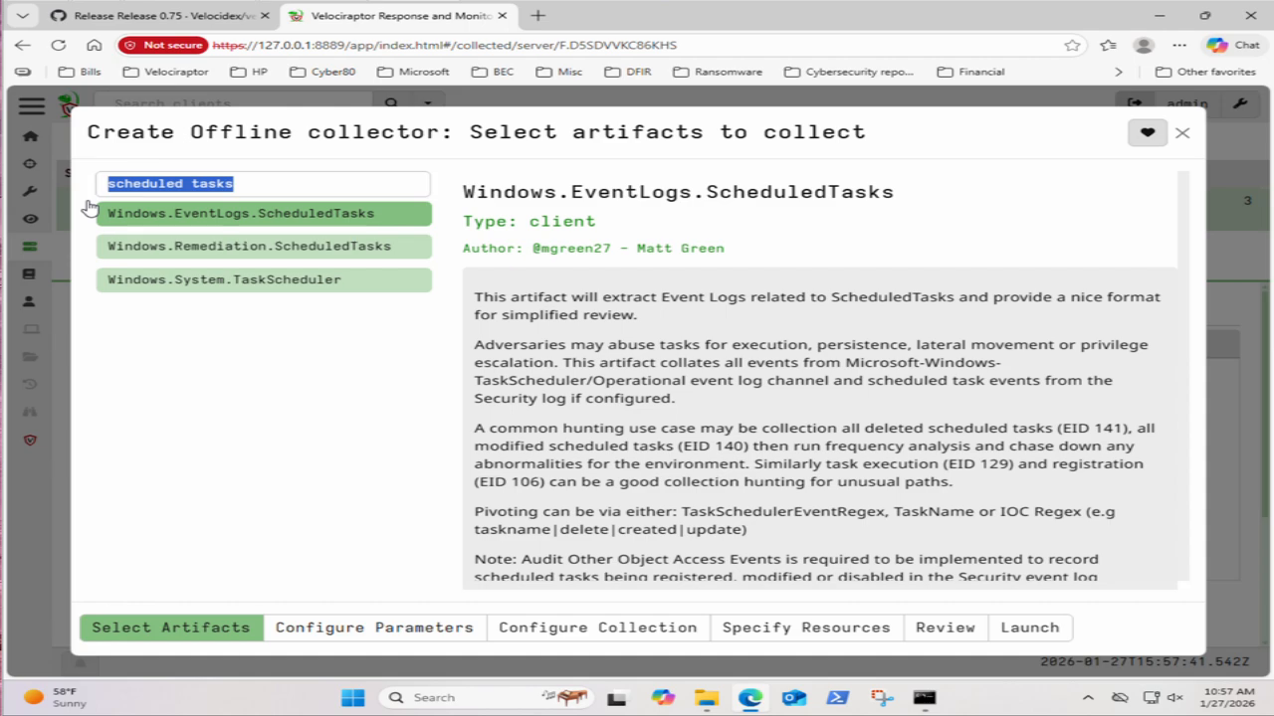
key("BackSpace")
type("triag")
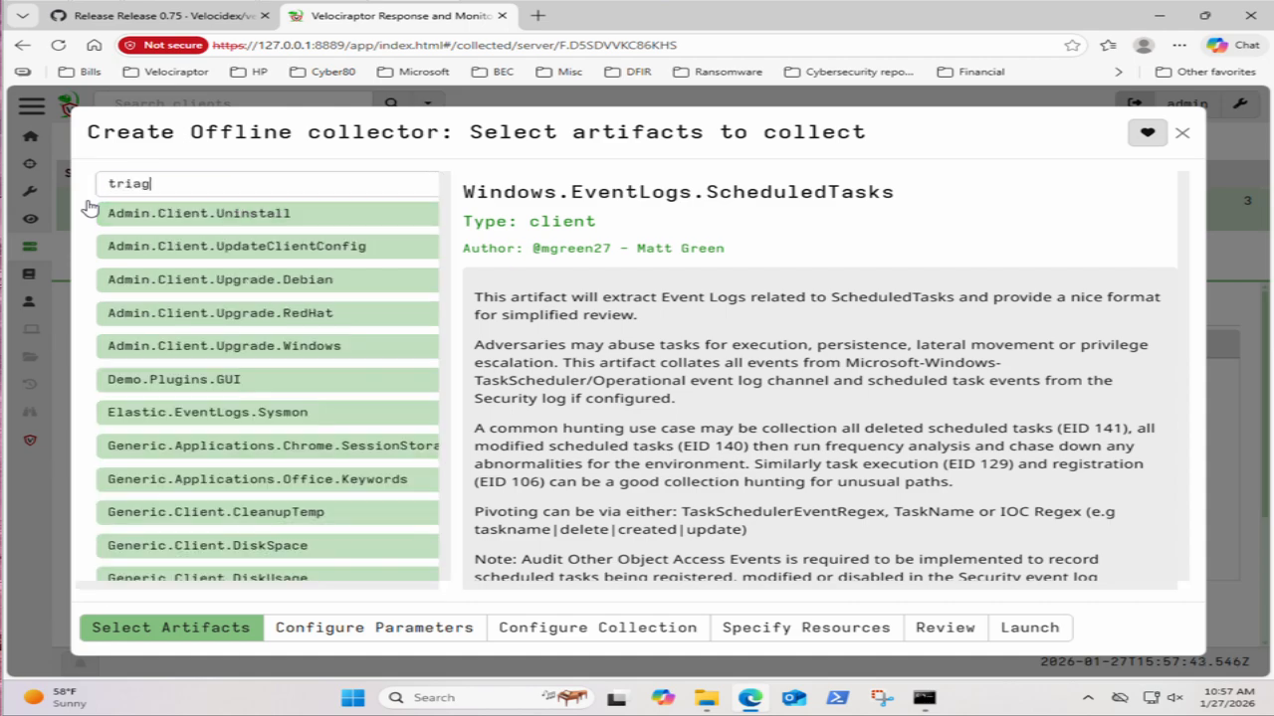
type("e")
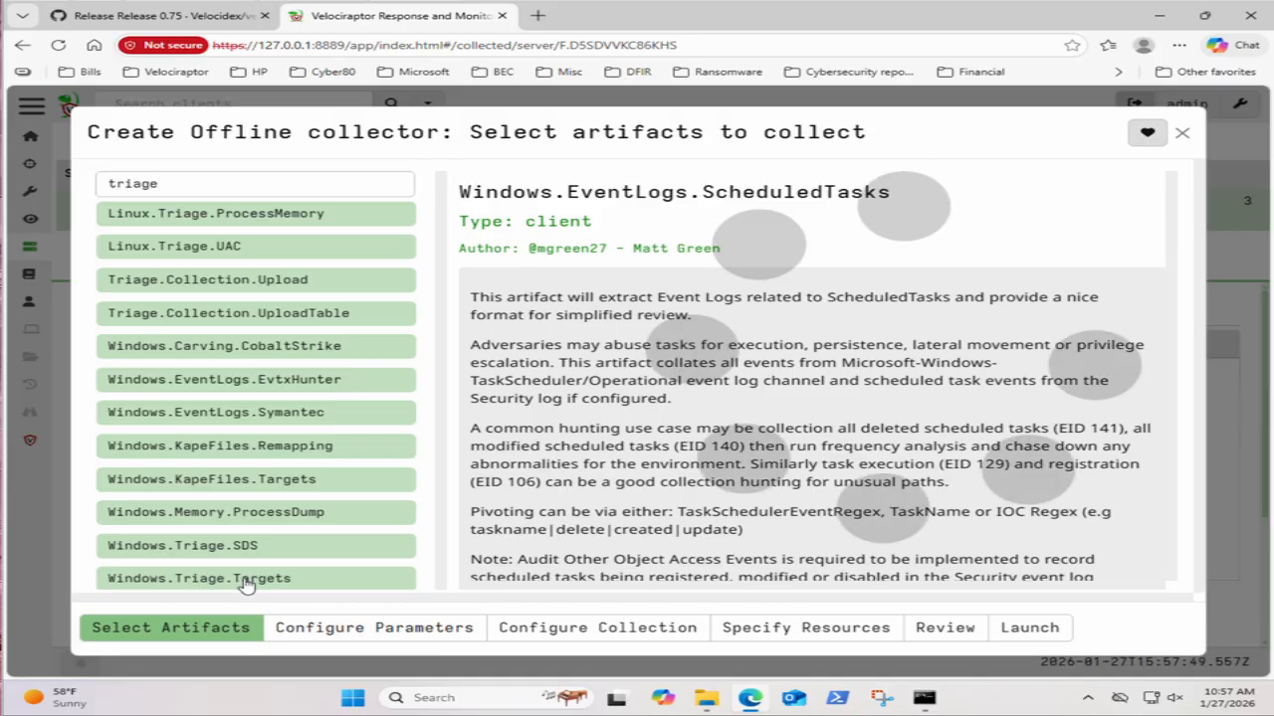
left_click(246, 582)
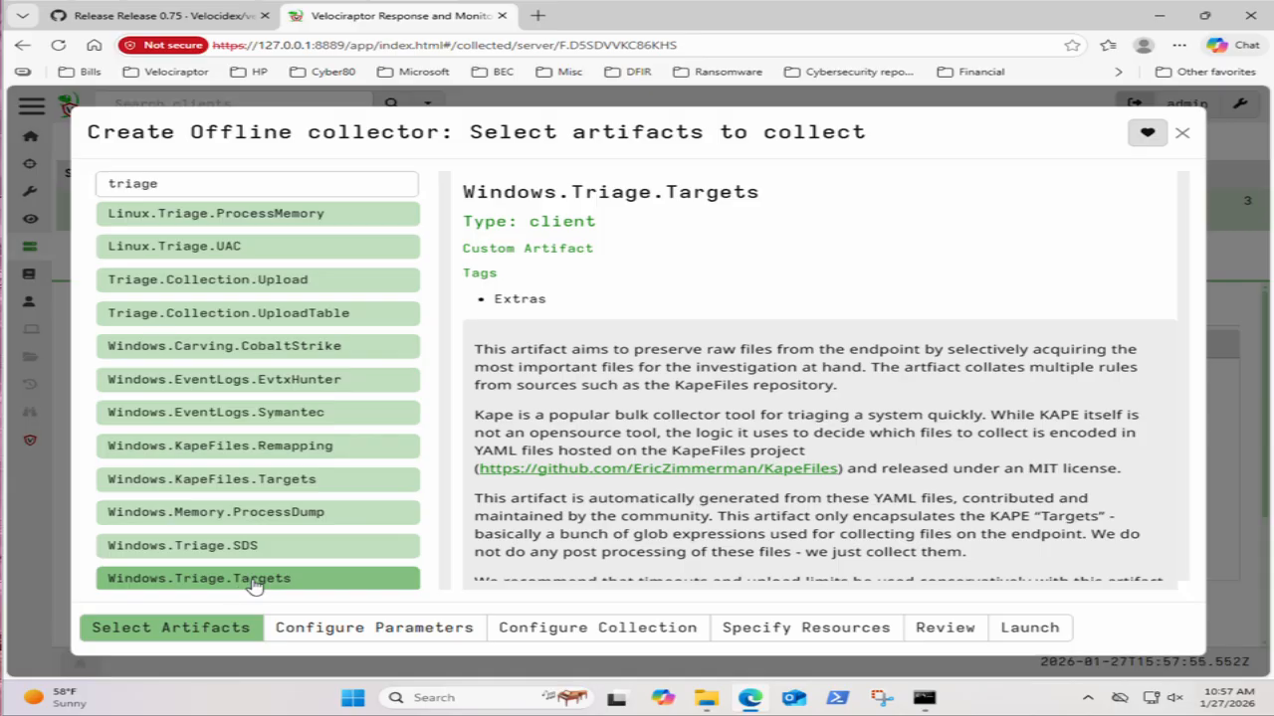
Step: In the artifact parameters for Windows.Triage.Targets, set HighLevelTargets to _BasicCollection
left_click(372, 629)
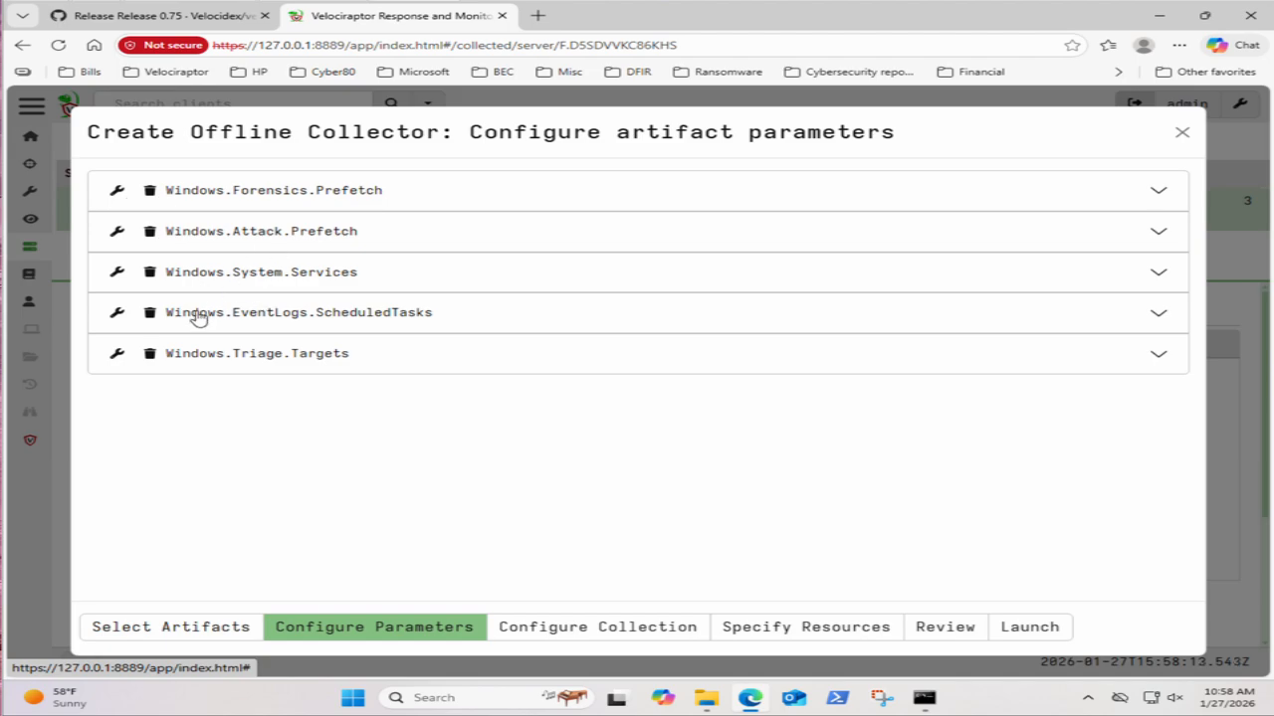
left_click(245, 361)
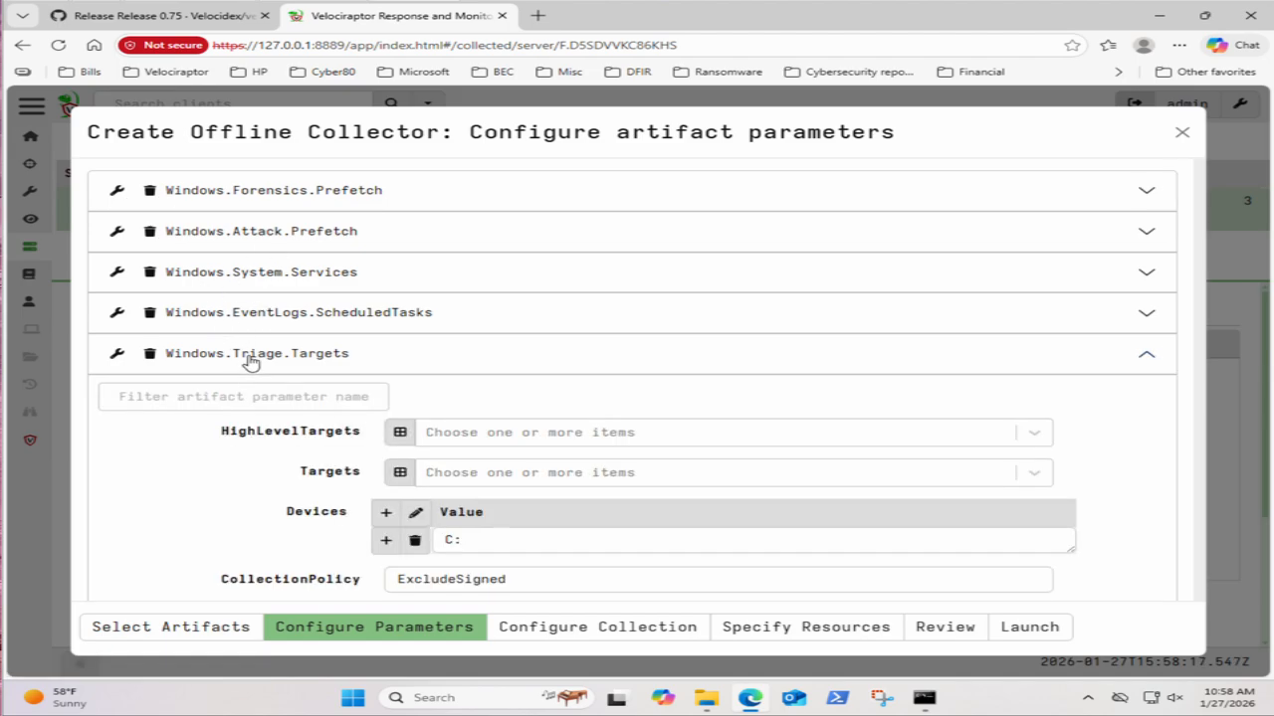
left_click(472, 435)
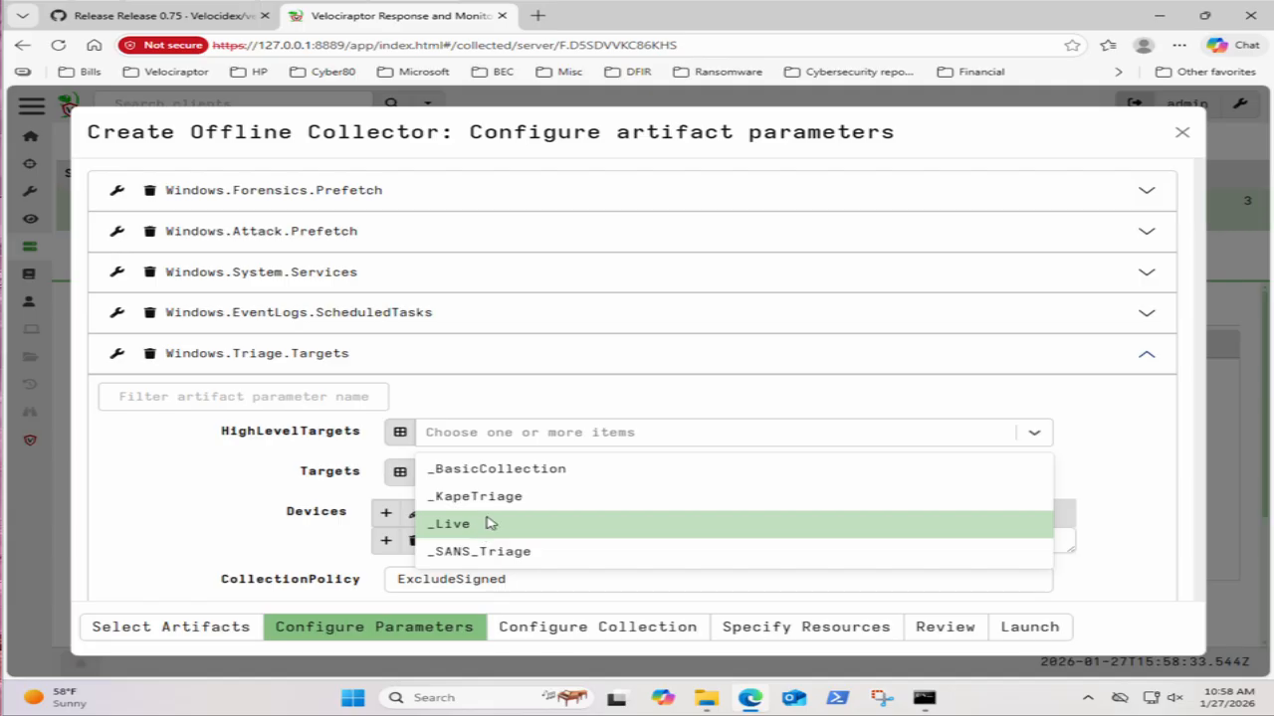
left_click(481, 472)
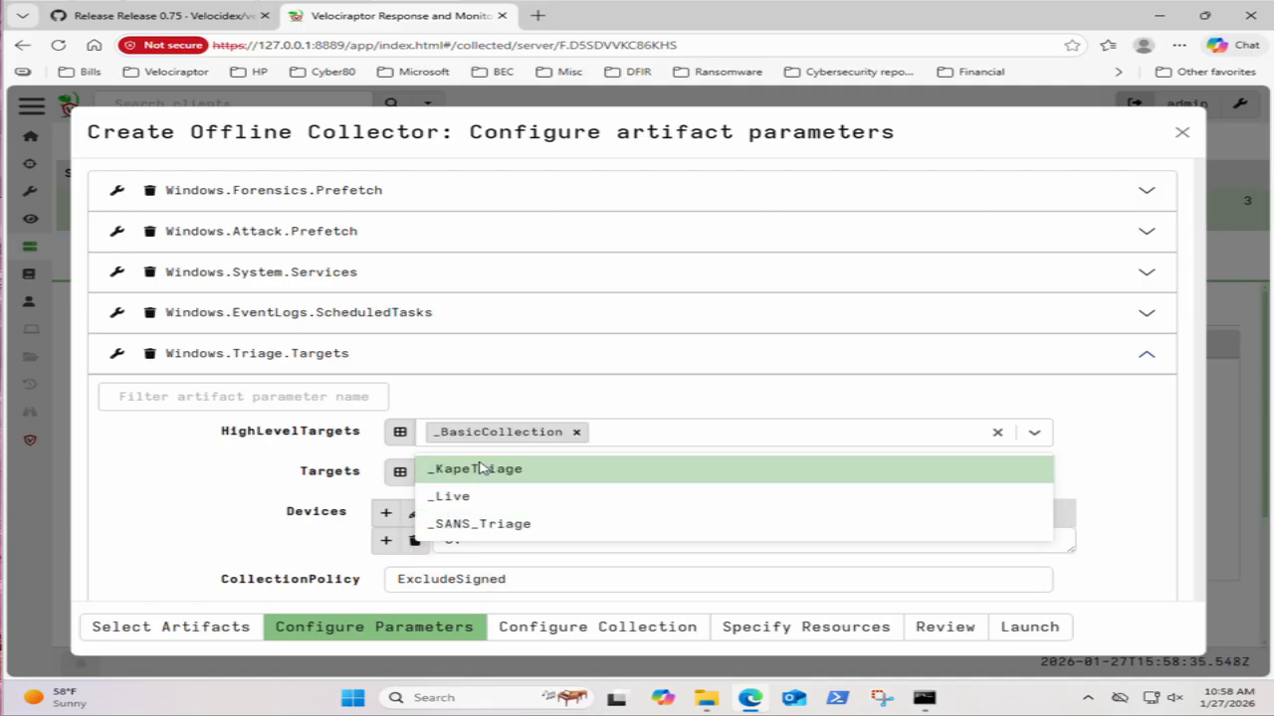
left_click(450, 401)
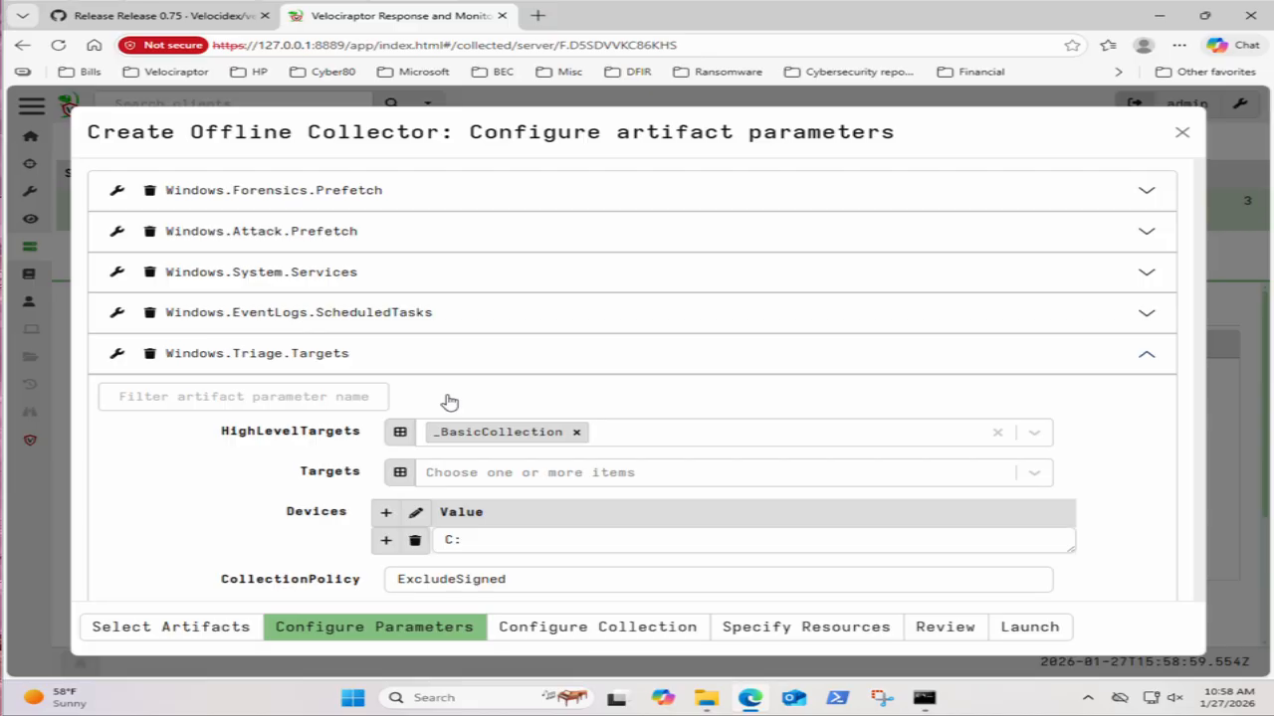
Step: Set the collector's output format to CSV and JSON, and launch the build with the default resource limits
left_click(566, 631)
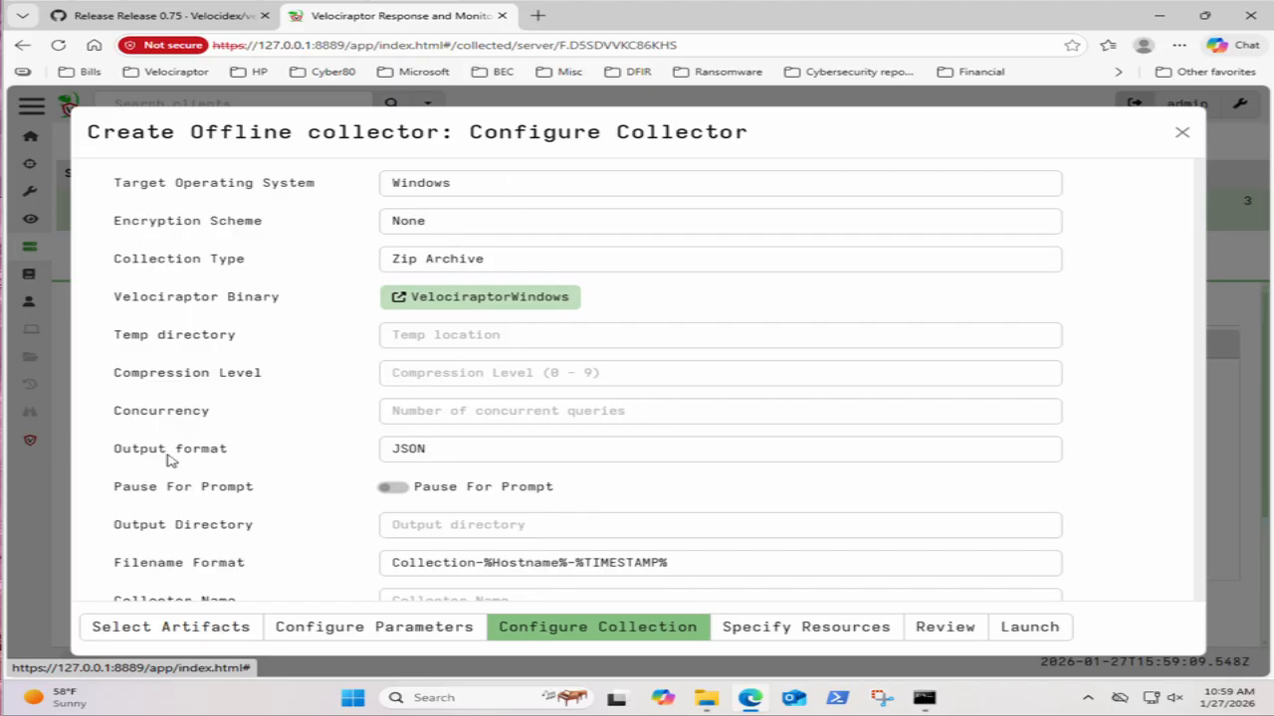
left_click(476, 458)
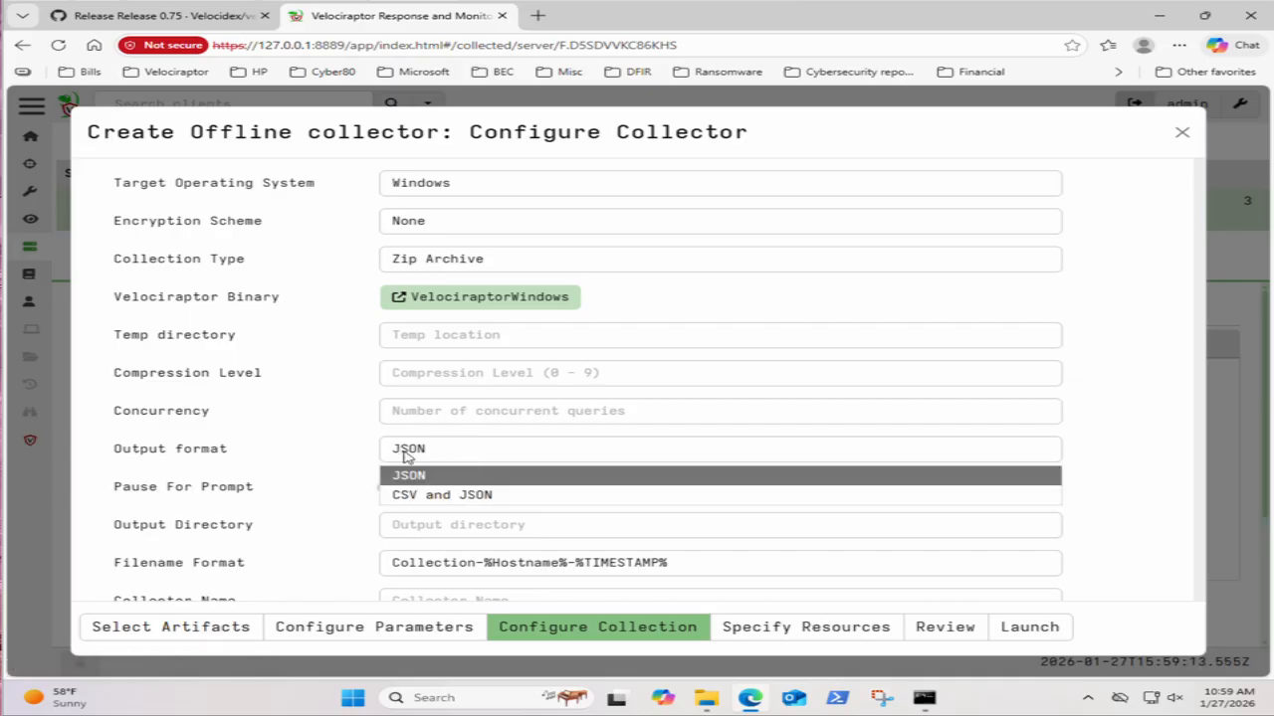
left_click(419, 498)
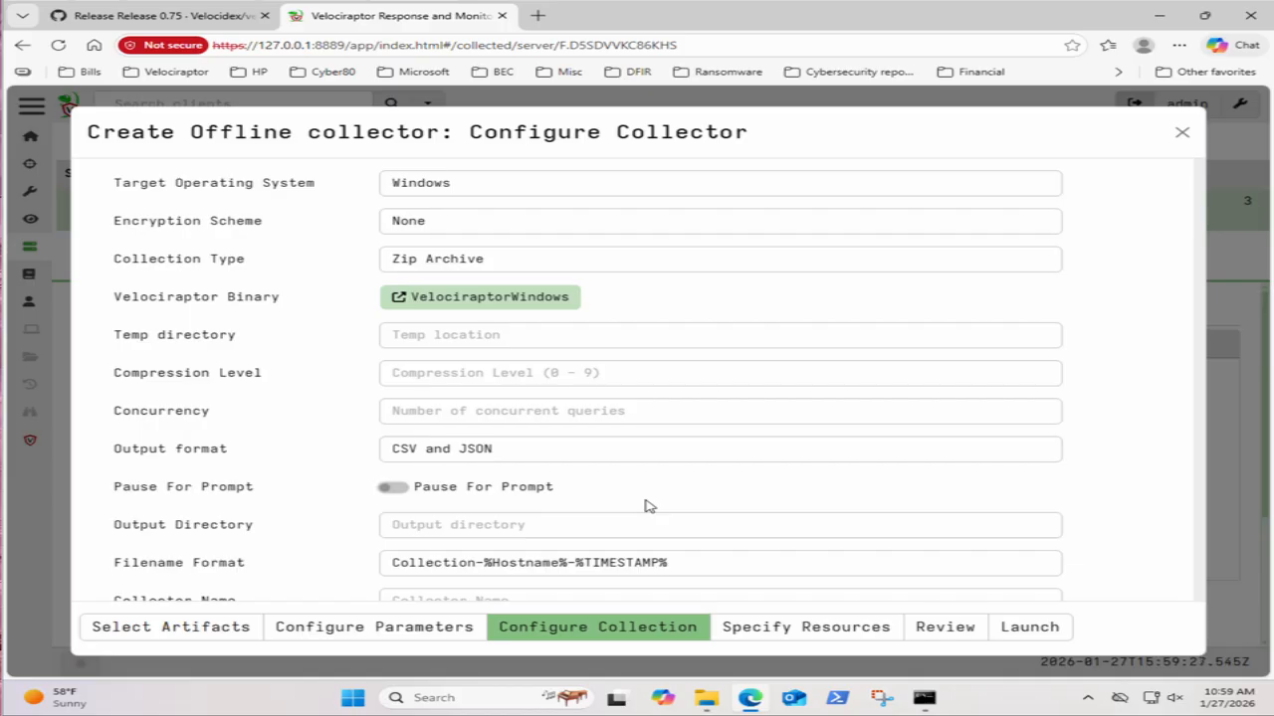
scroll(645, 507, "down", 2)
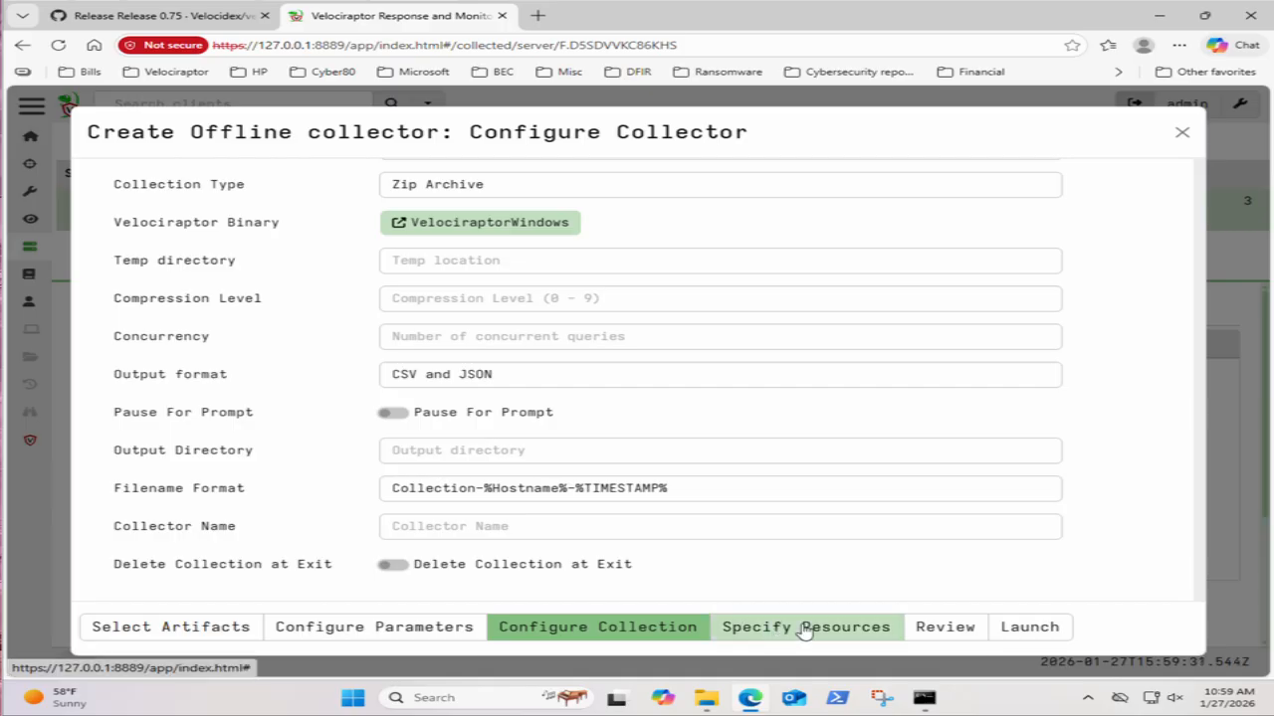
left_click(841, 633)
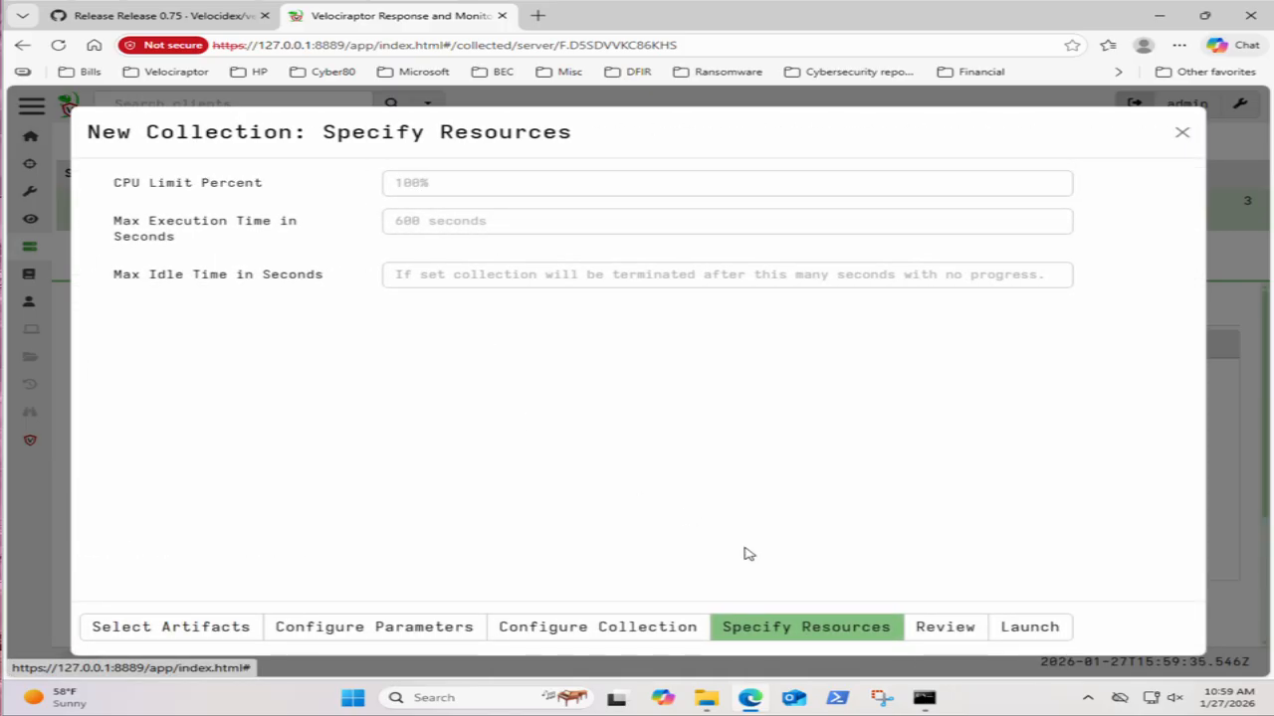
left_click(1034, 631)
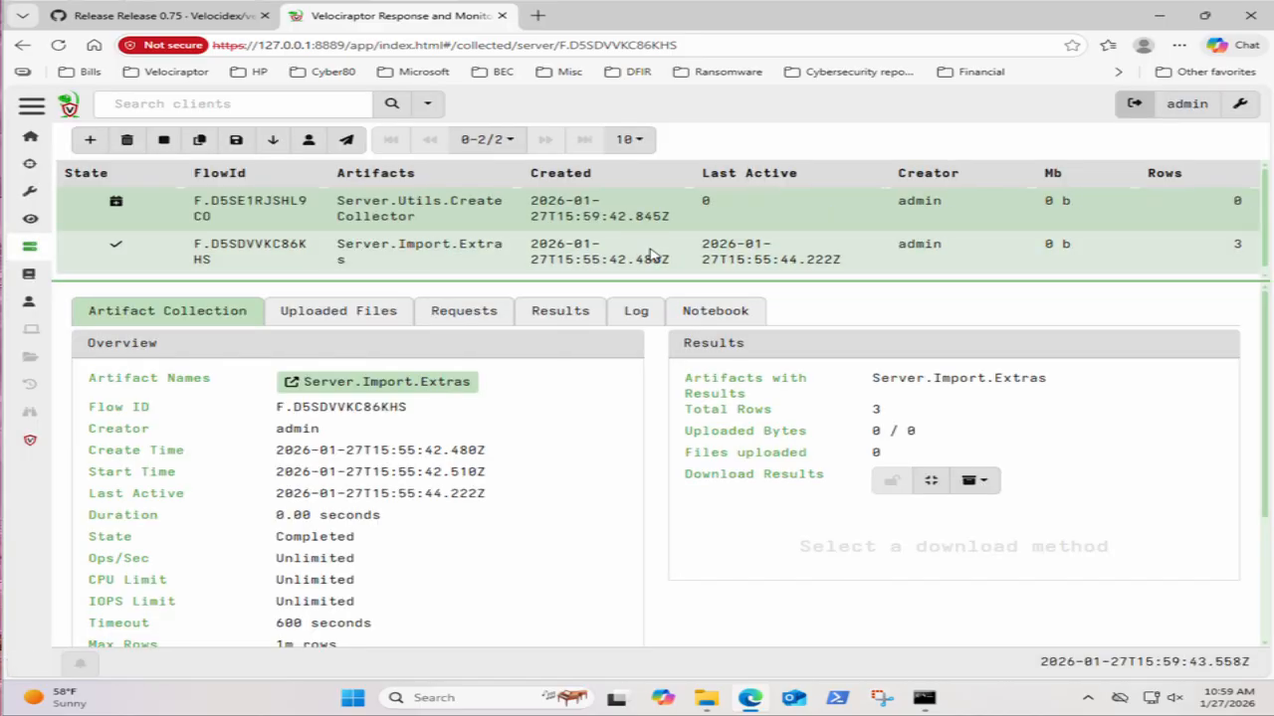
Step: Download Collector_velociraptor-v0.75.6-windows-amd64.exe from the uploaded files of the Server.Utils.CreateCollector flow
left_click(261, 214)
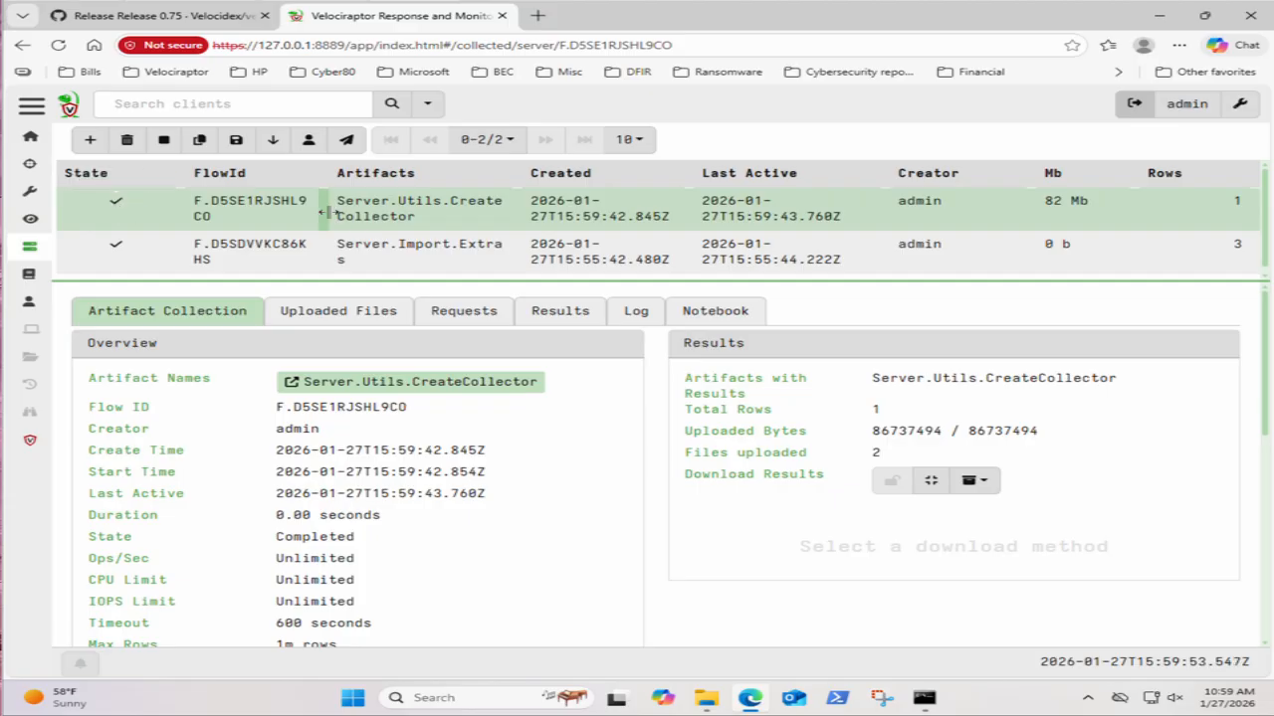
left_click(349, 314)
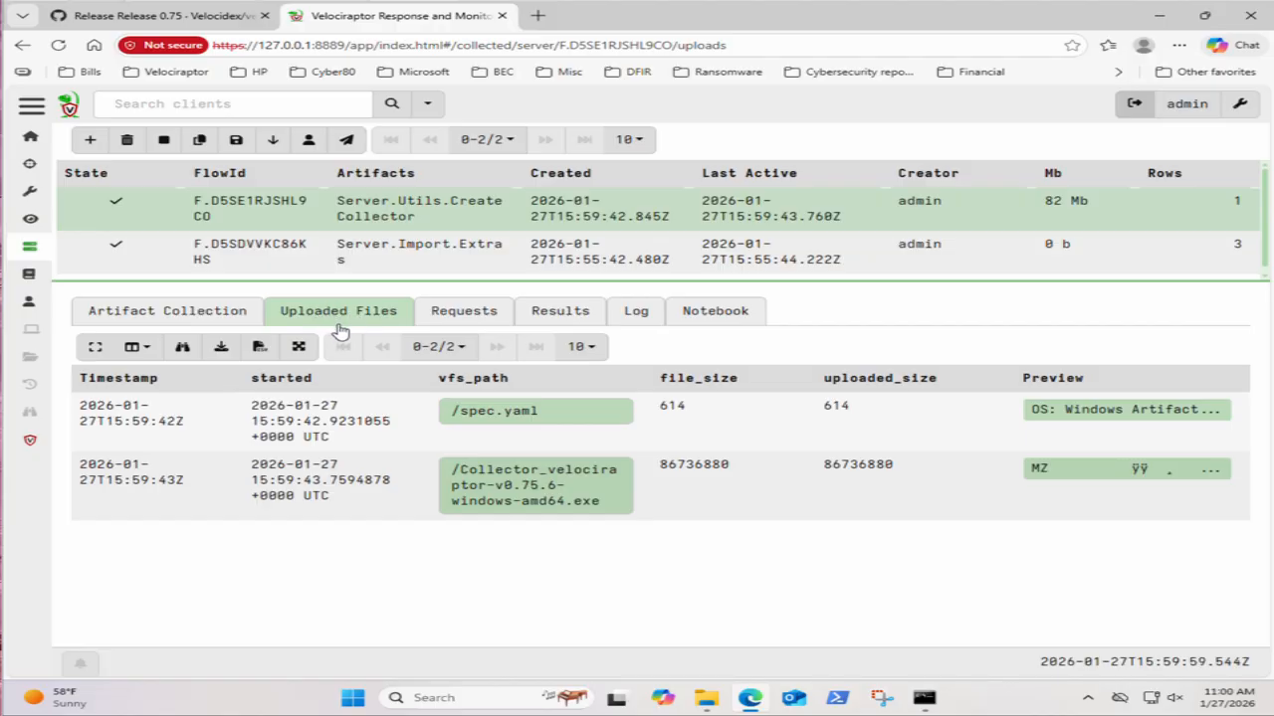
left_click(544, 494)
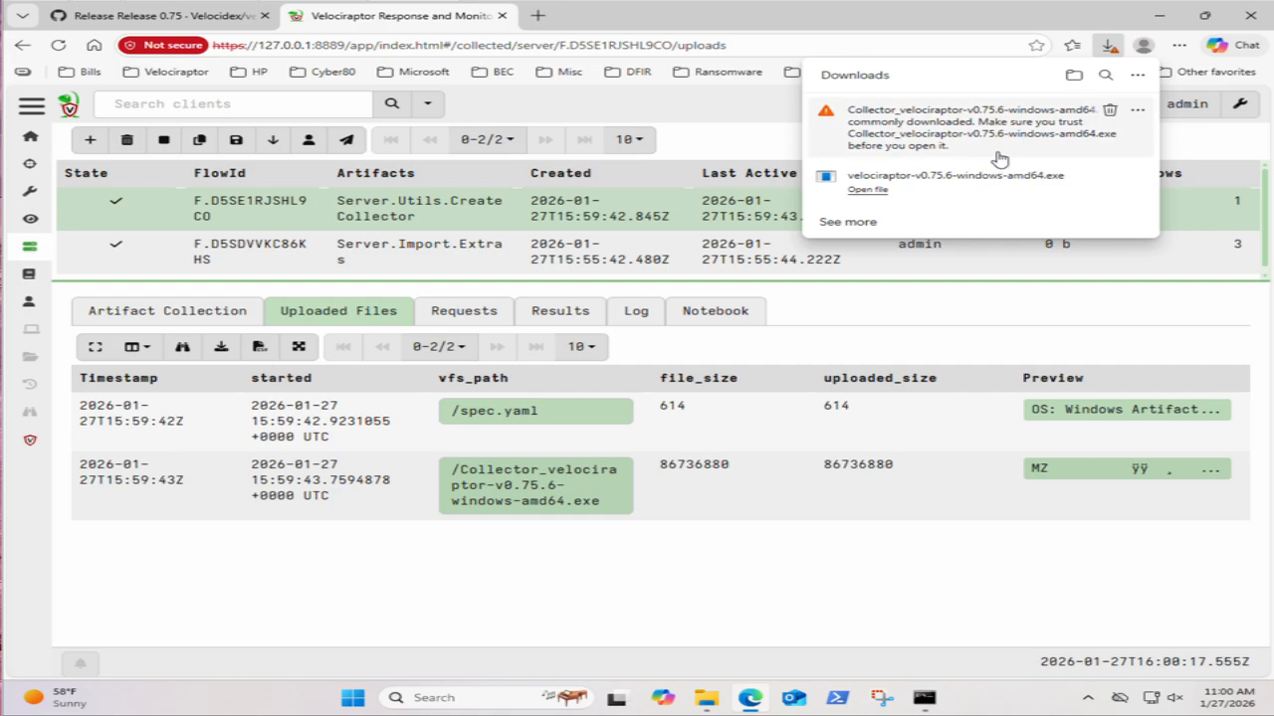
Step: Keep the flagged Collector_velociraptor-v0.75.6-windows-amd64.exe download despite the SmartScreen warning
left_click(1139, 112)
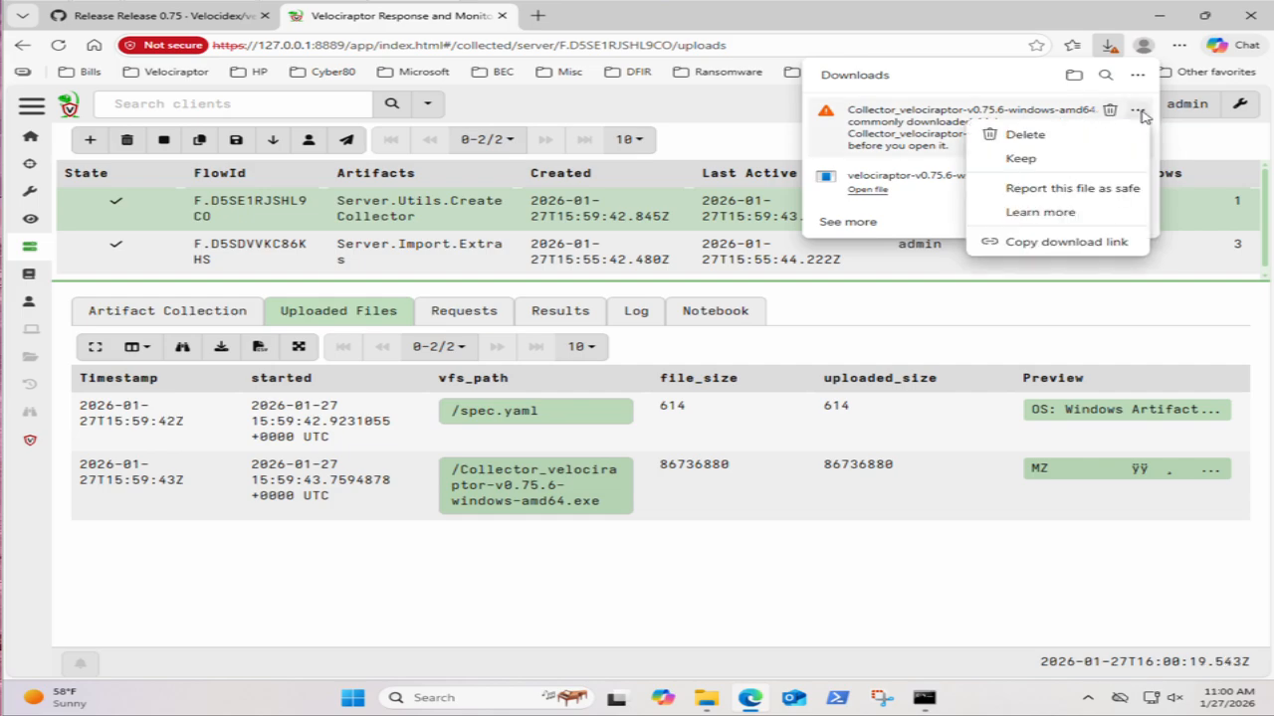
left_click(1102, 160)
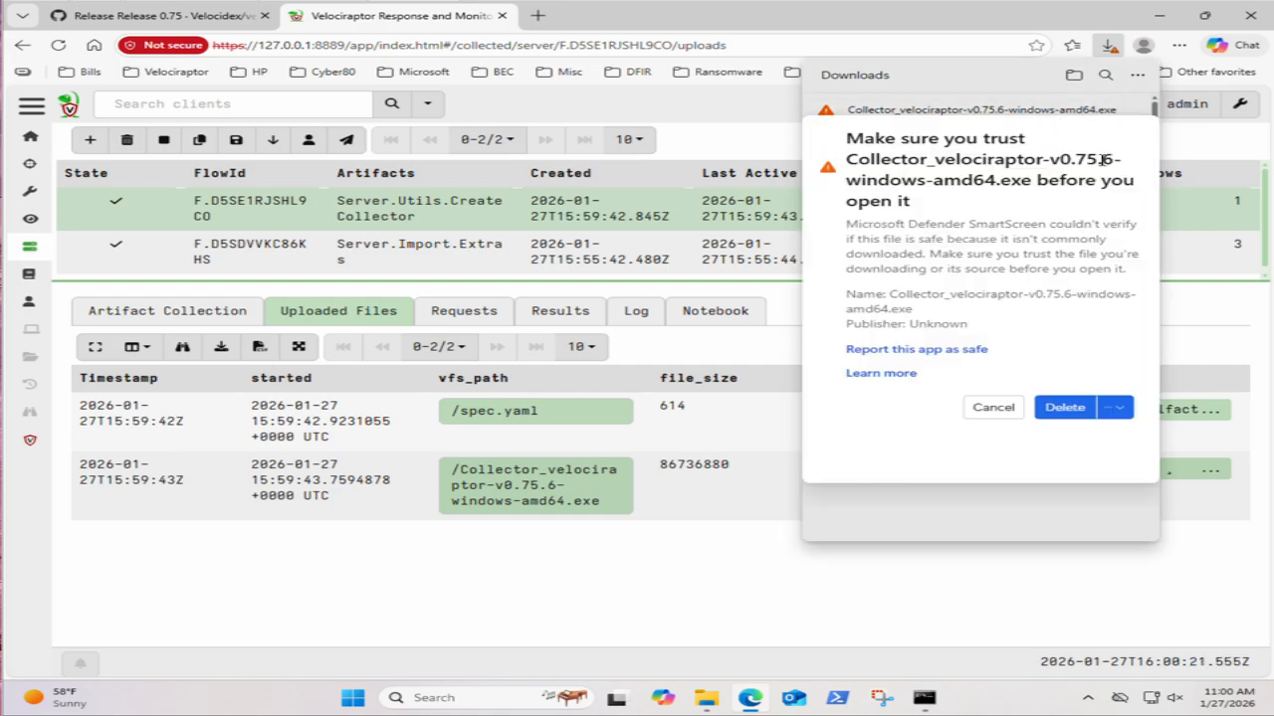
left_click(1120, 410)
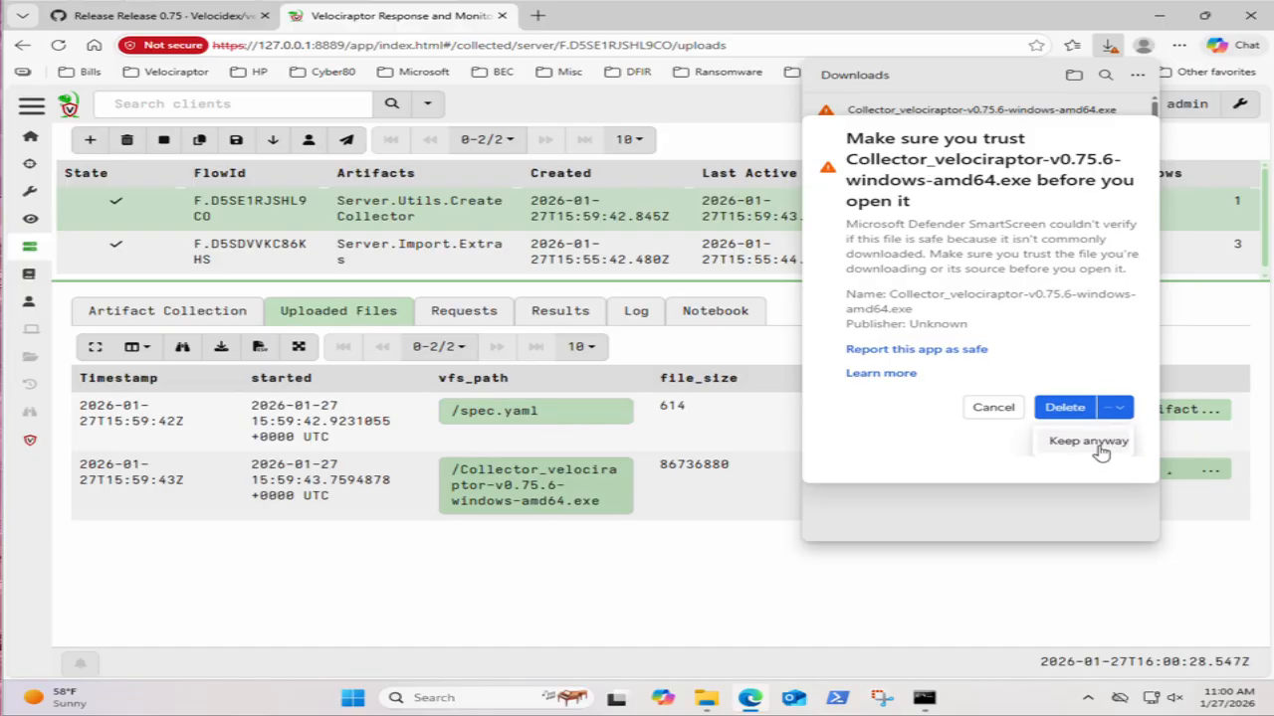
left_click(1094, 443)
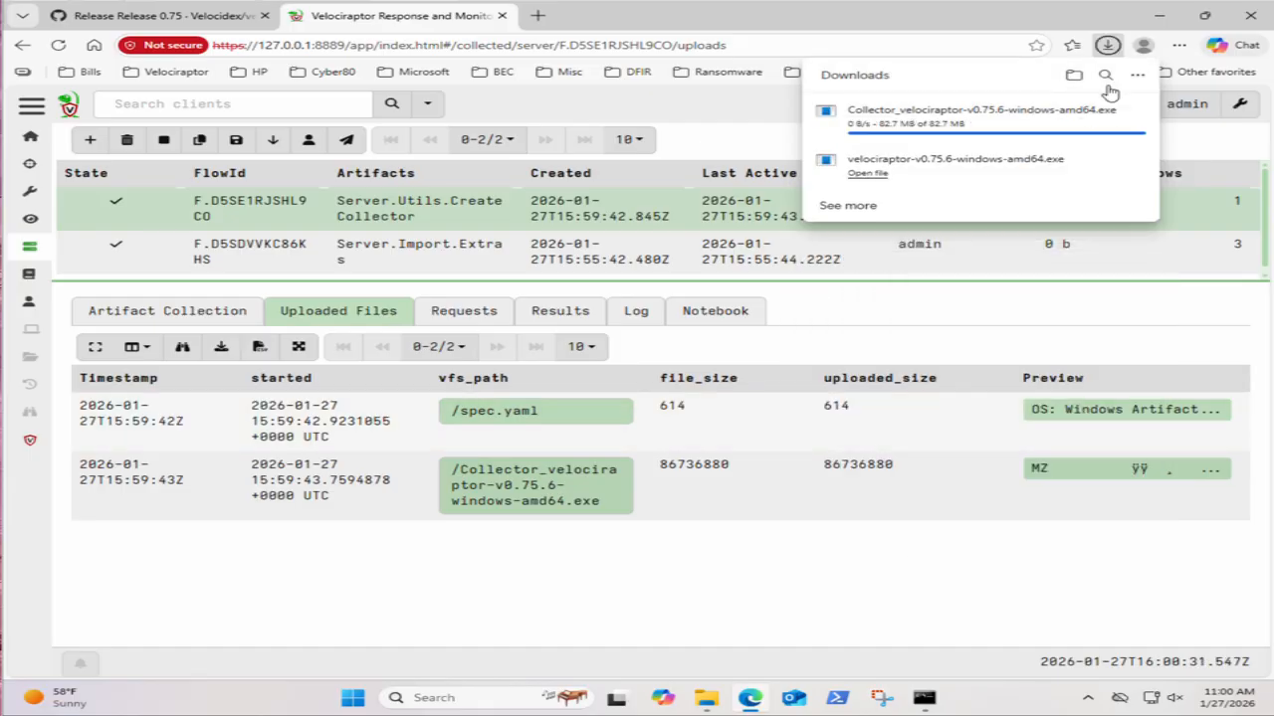
Step: Minimize the browser and command prompt windows, and select the collector executable in the Downloads folder
left_click(1160, 22)
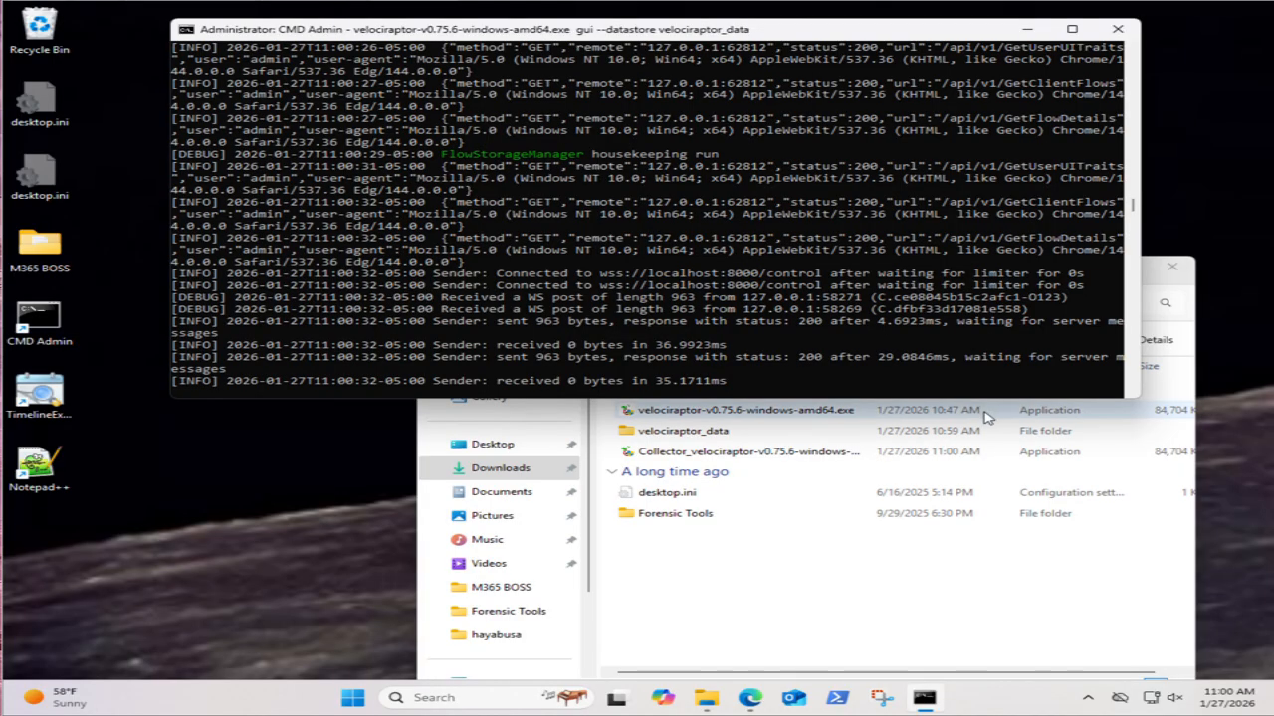
left_click(1027, 29)
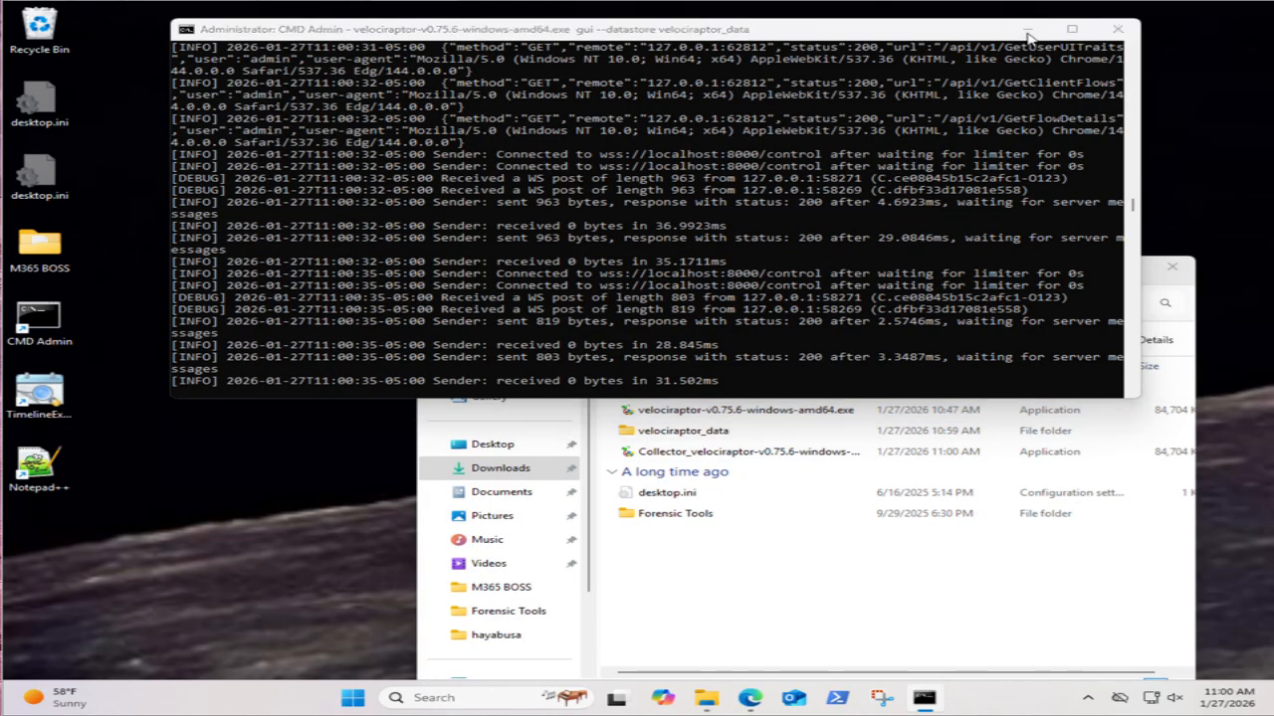
left_click(712, 453)
left_click_drag(872, 366, 947, 367)
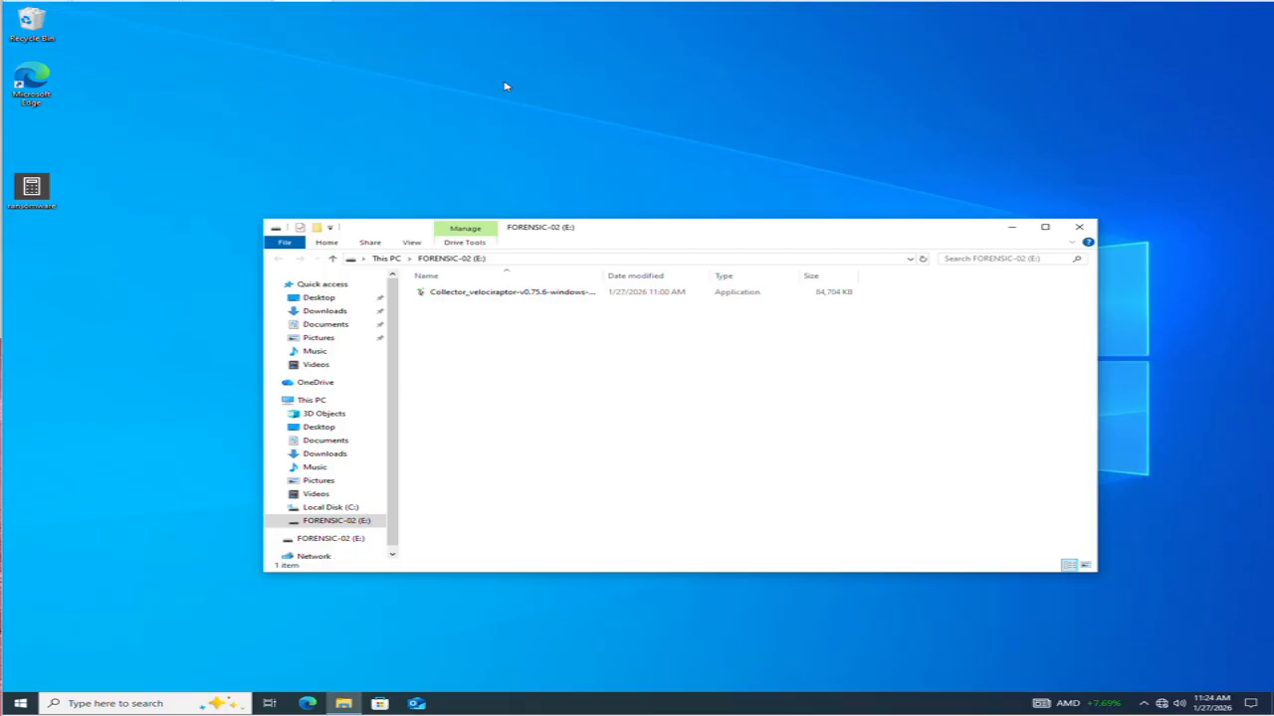
Step: On the target PC, run Collector_velociraptor-v0.75.6-windows-amd64 from the FORENSIC-02 (E:) drive
left_click(32, 189)
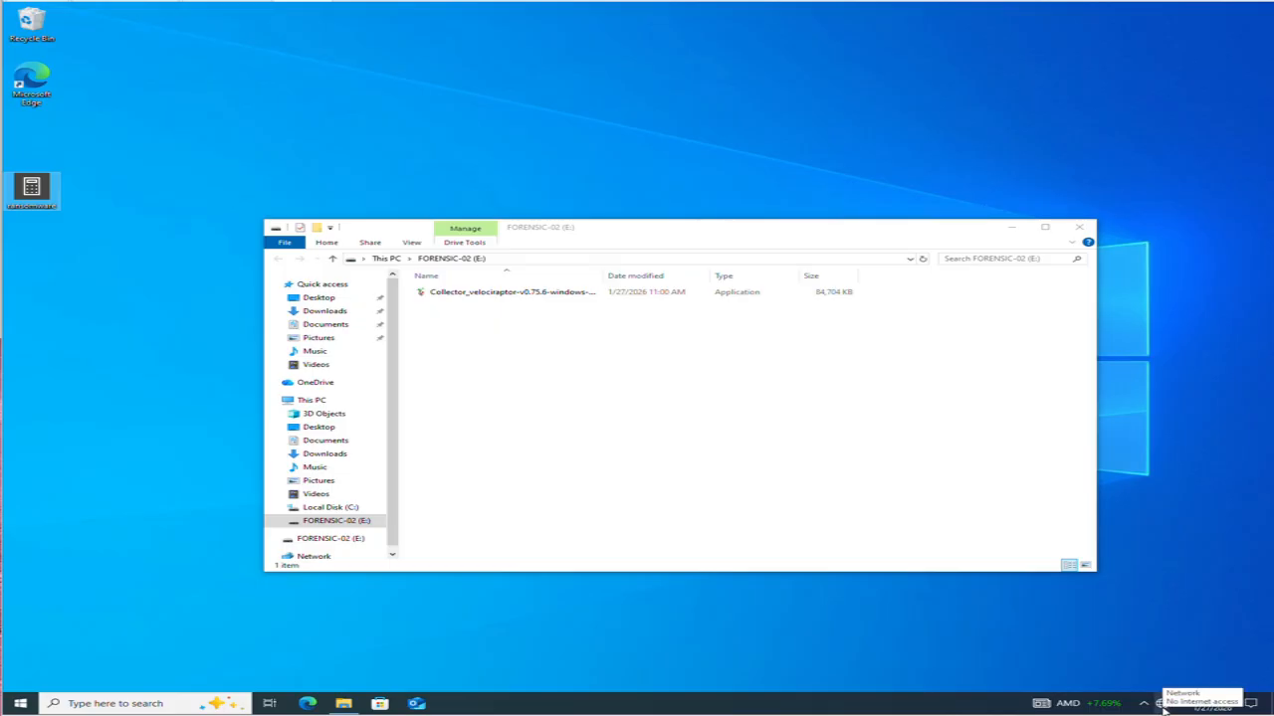
left_click(697, 420)
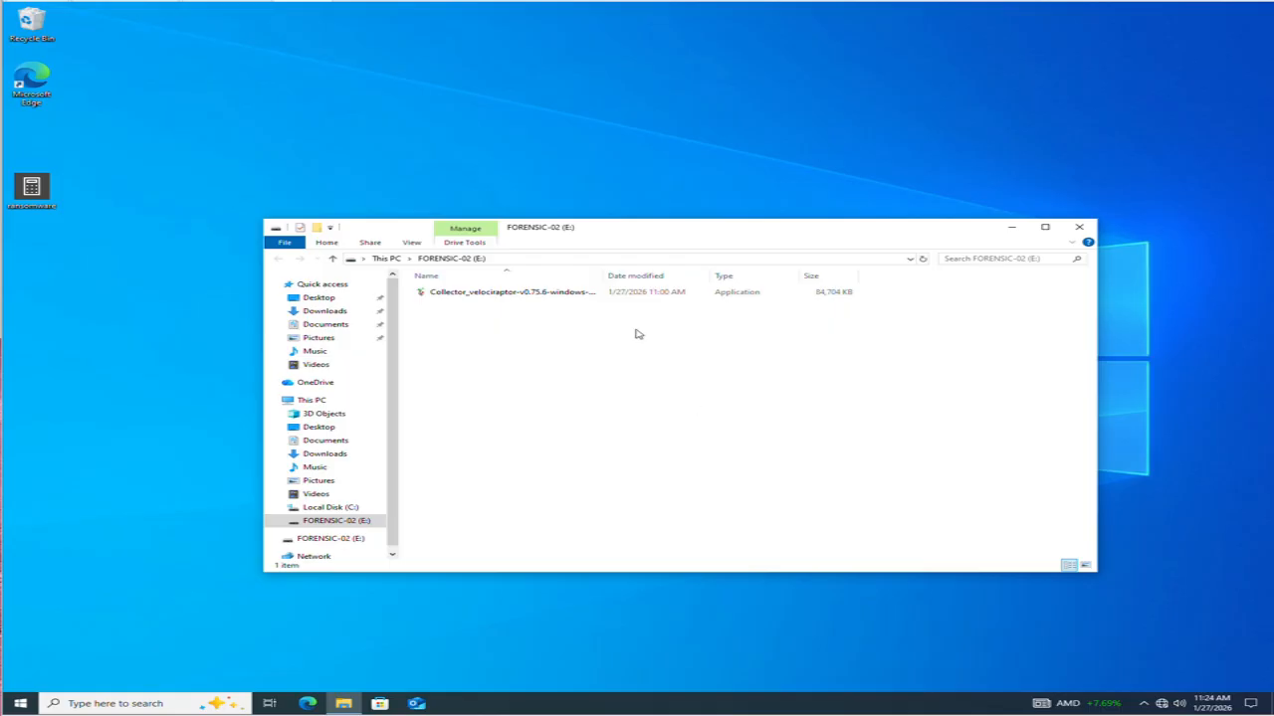
left_click_drag(603, 275, 633, 275)
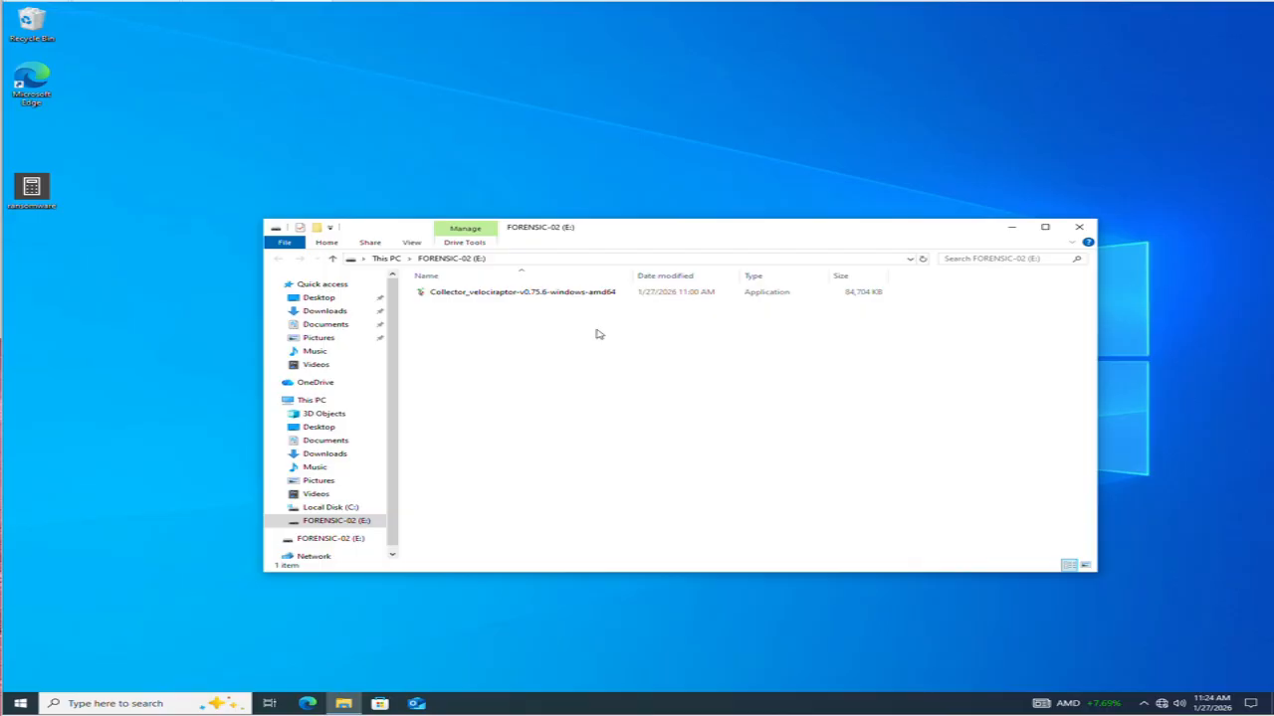
left_click(464, 293)
right_click(464, 293)
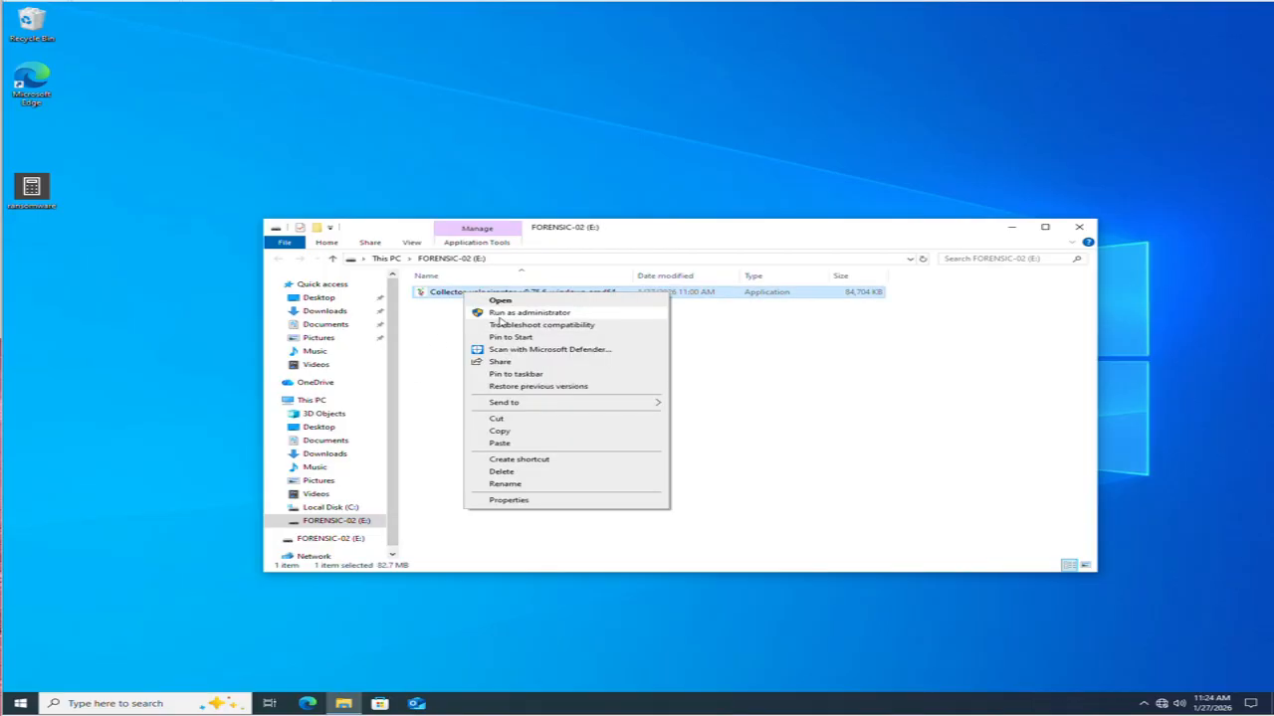
left_click(420, 324)
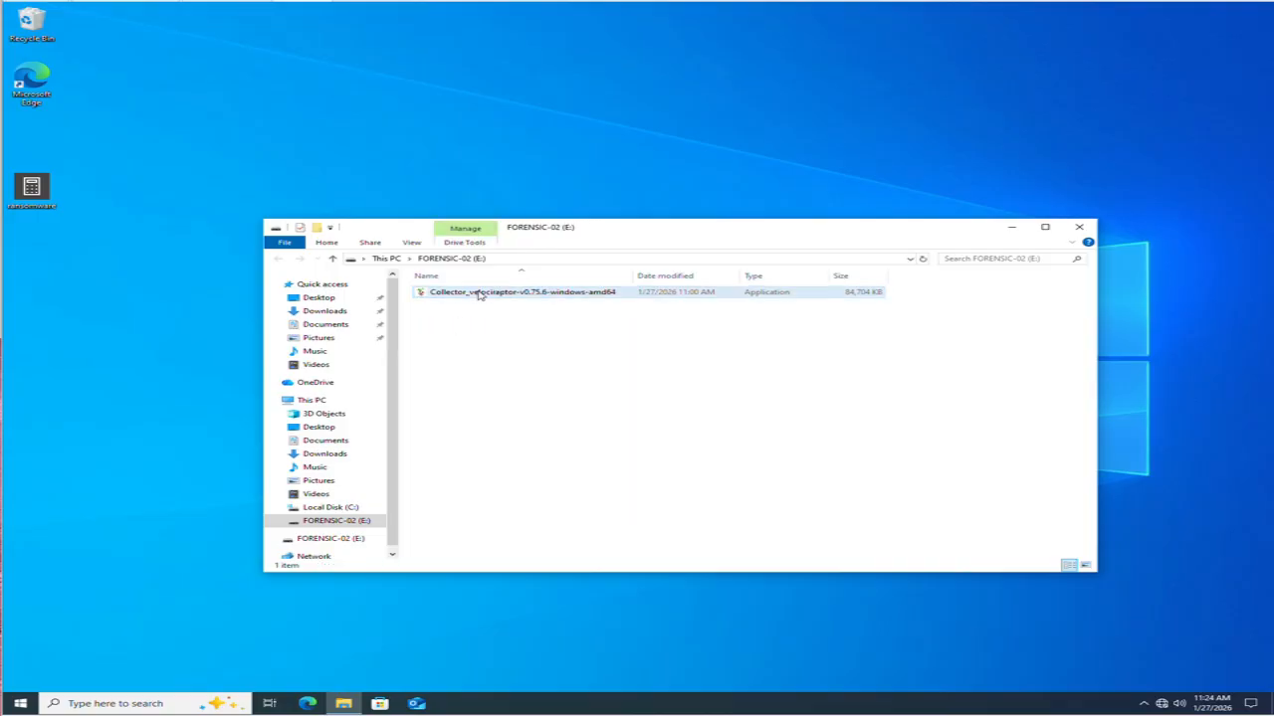
double_click(478, 295)
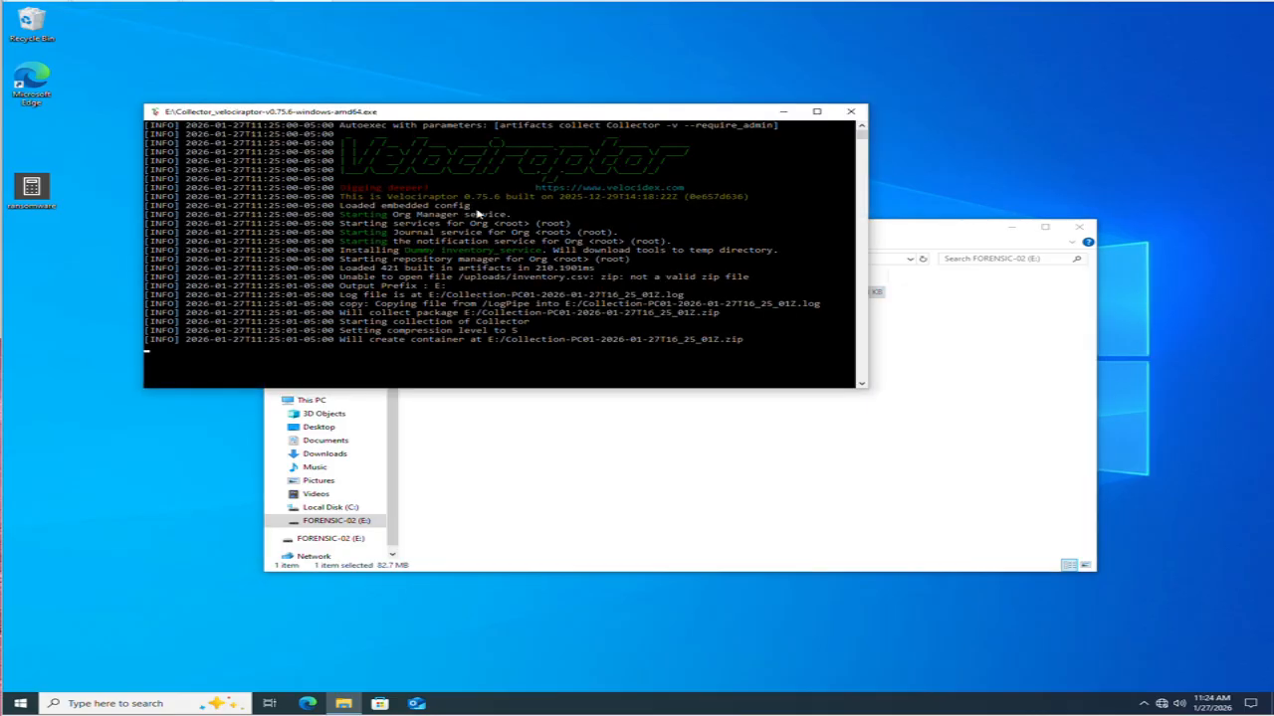
Step: Move the collector console clear of the file list and examine the collection's zip and log files on the E: drive
left_click_drag(459, 118, 447, 428)
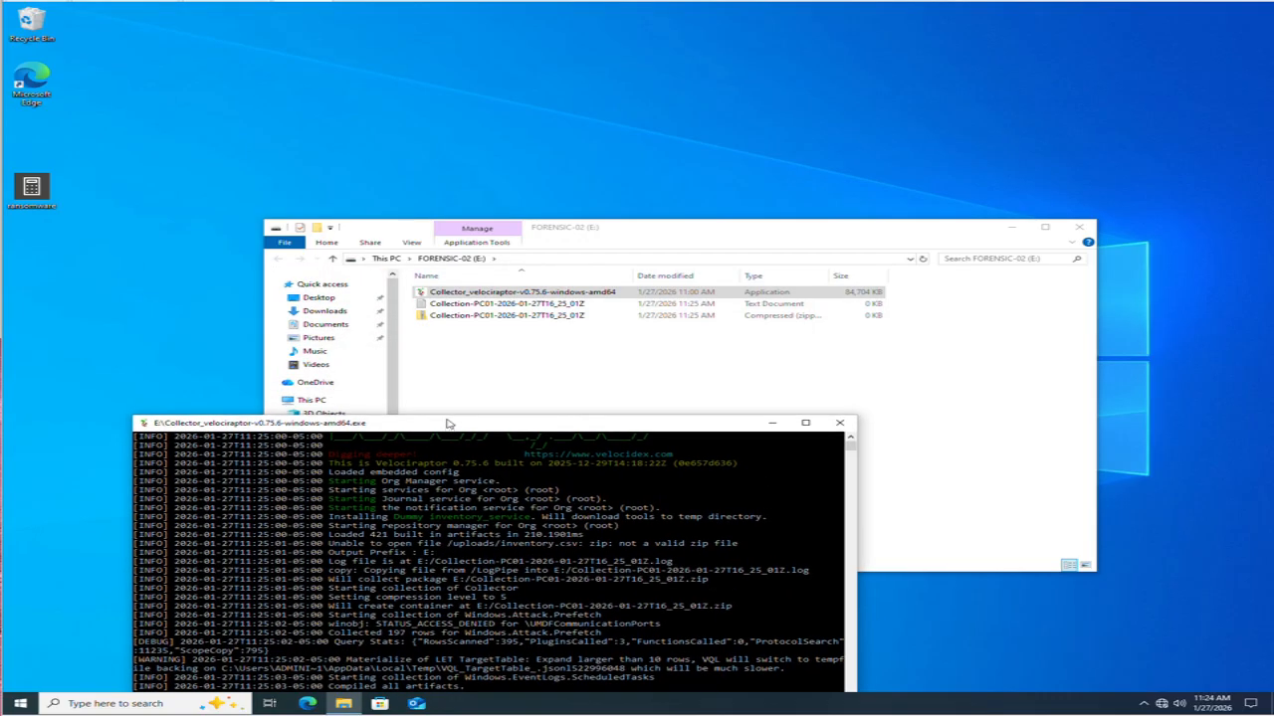
left_click(466, 317)
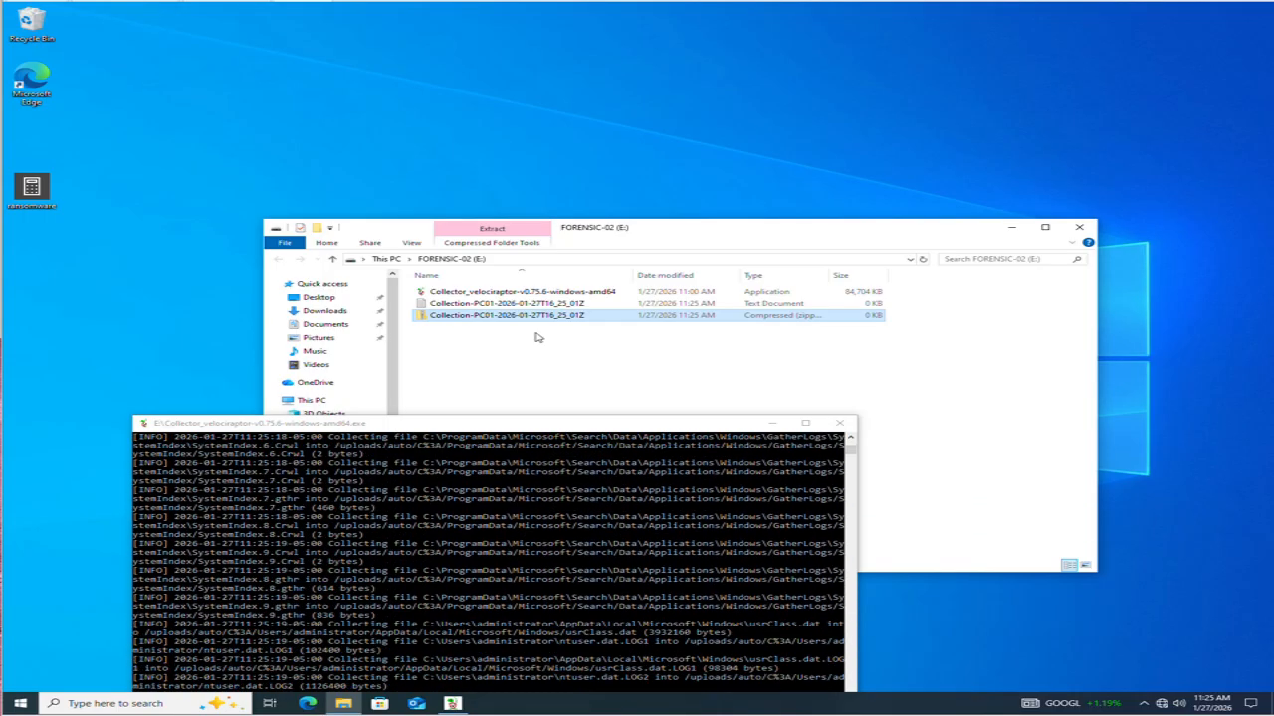
left_click(480, 303)
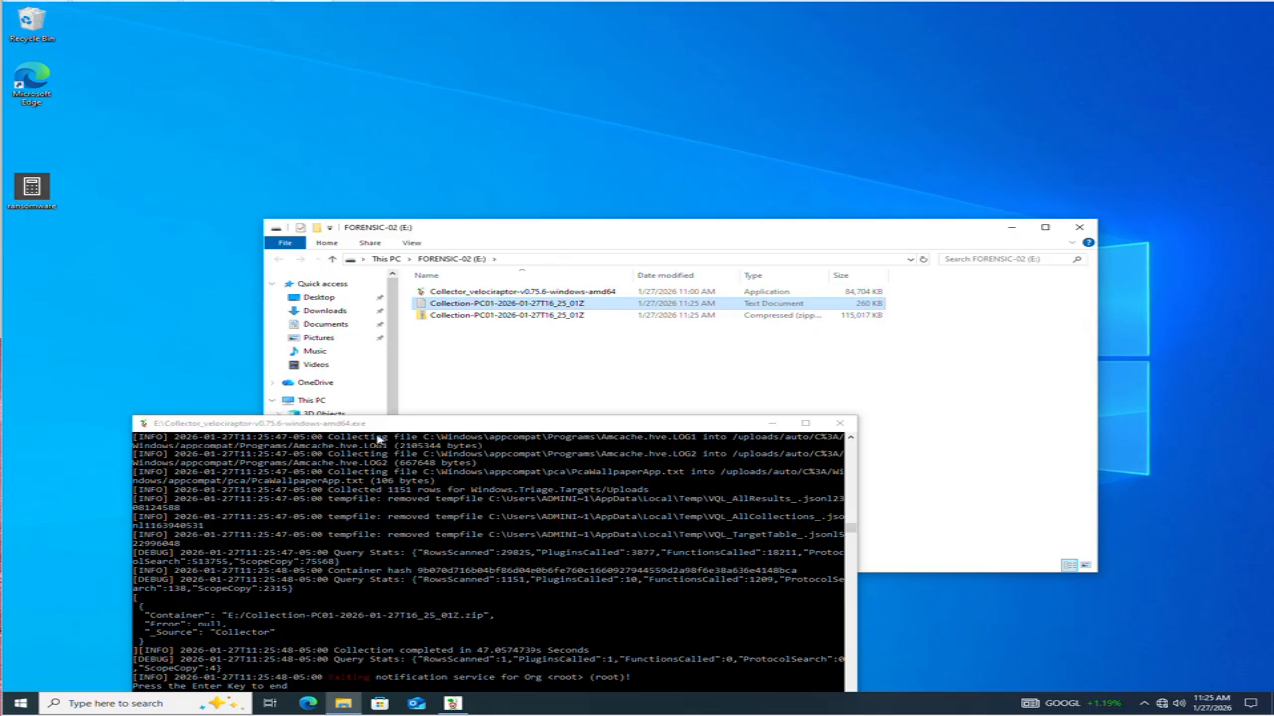
Step: Bring the collector console fully into view and end the completed collection run
left_click_drag(387, 427, 485, 339)
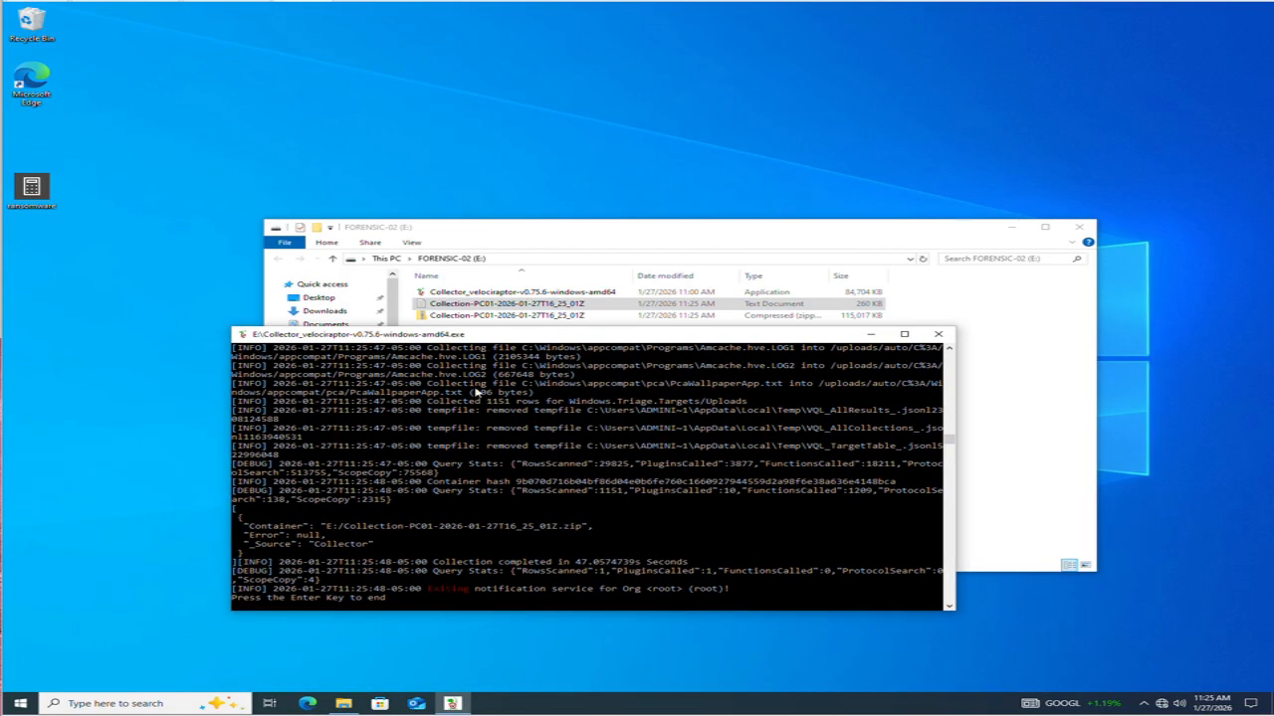
left_click(485, 466)
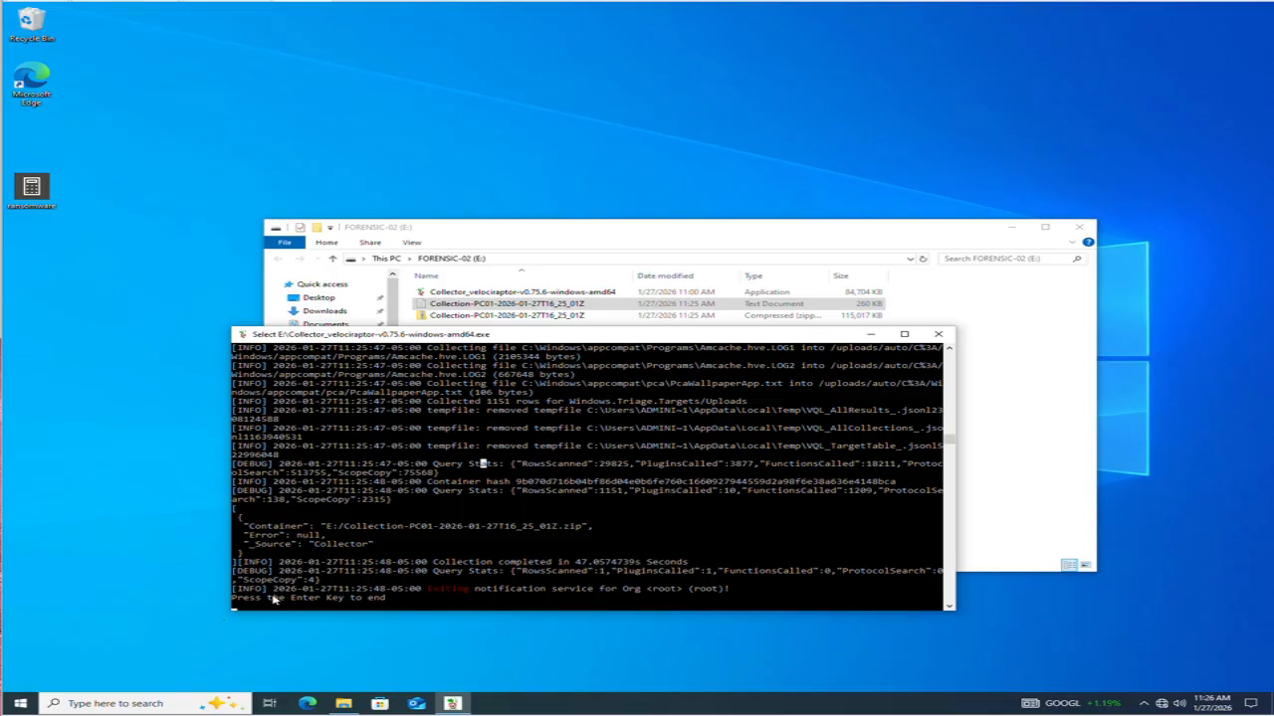
key("Return")
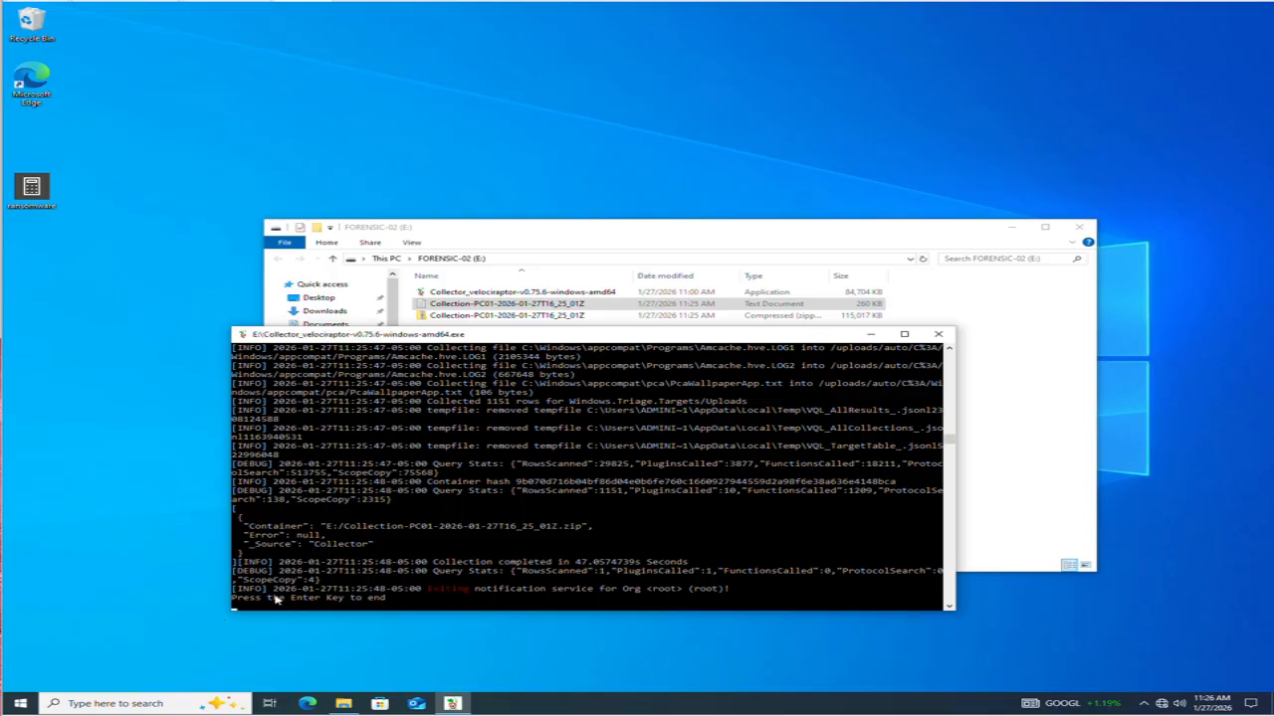
key("Return")
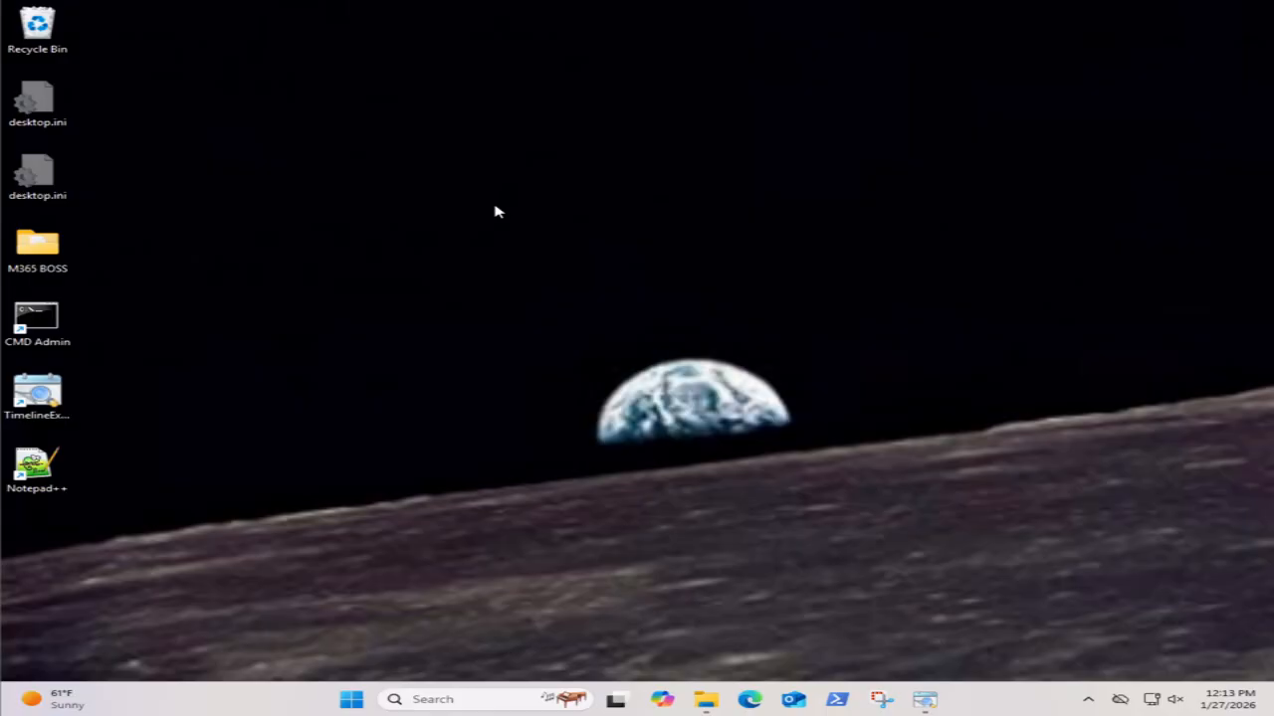
left_click(706, 702)
left_click(444, 586)
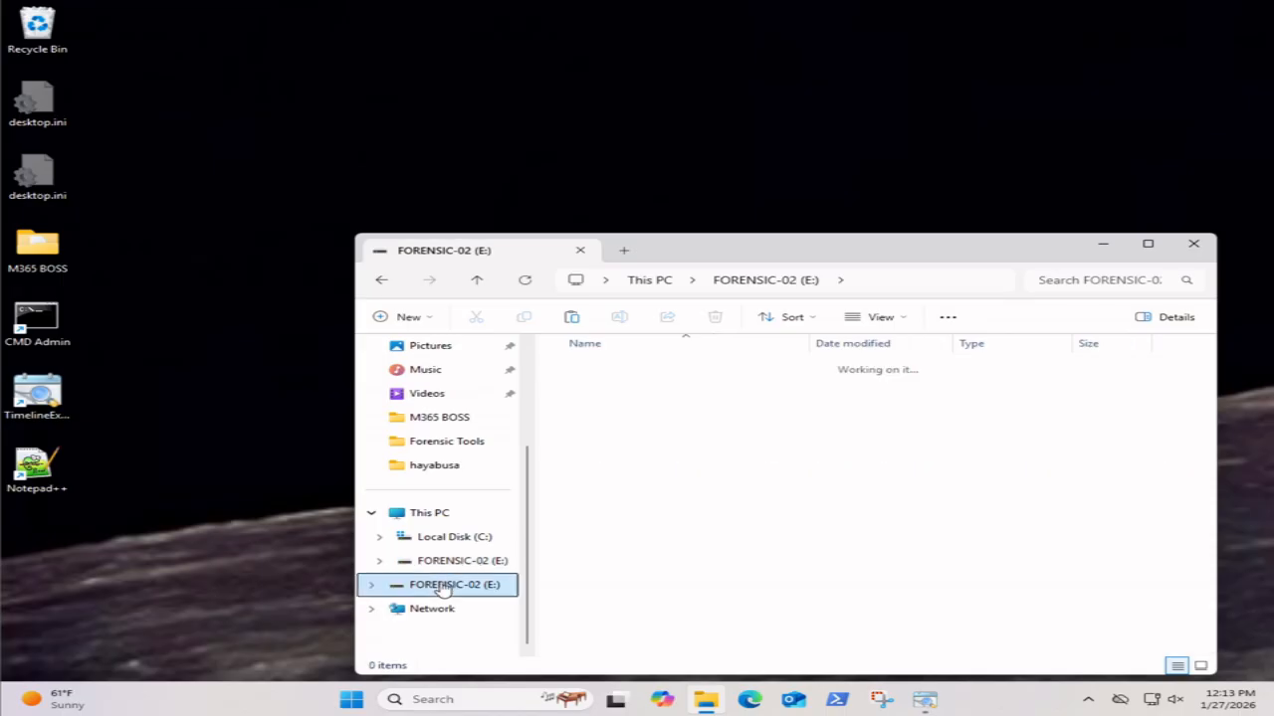
left_click(617, 434)
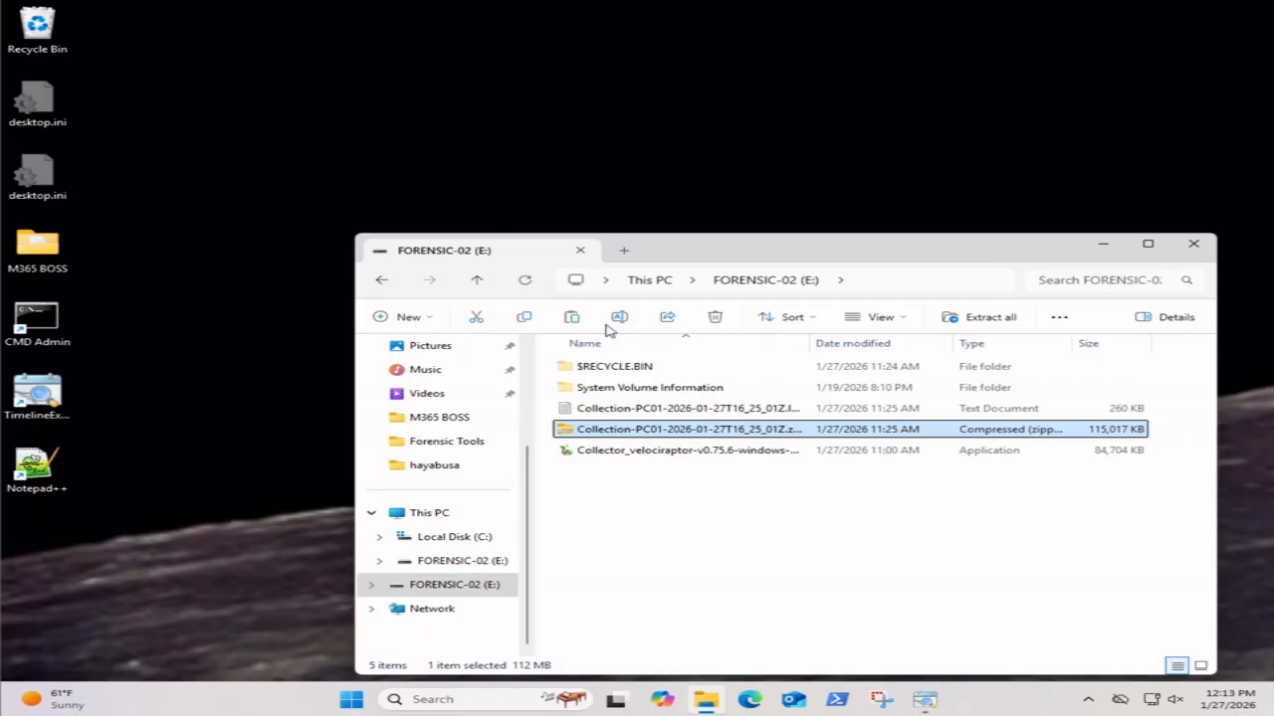
left_click_drag(678, 261, 612, 212)
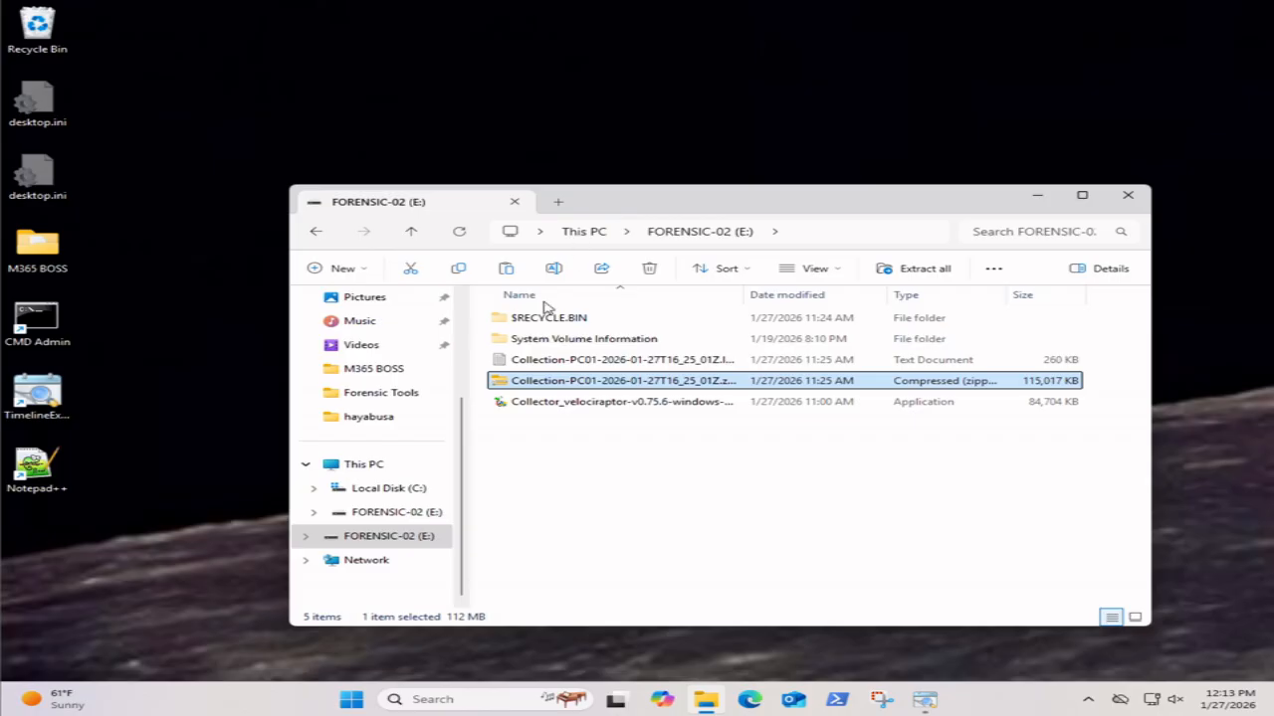
right_click(565, 388)
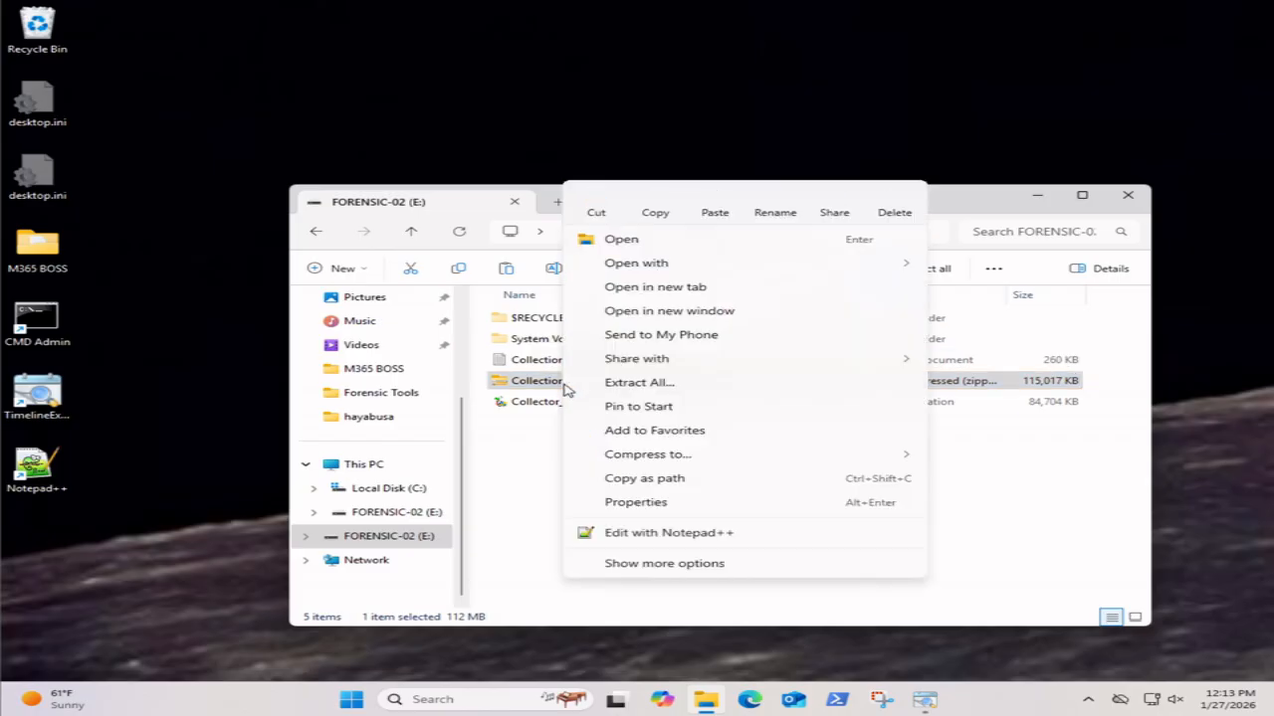
left_click(688, 559)
mouse_move(645, 386)
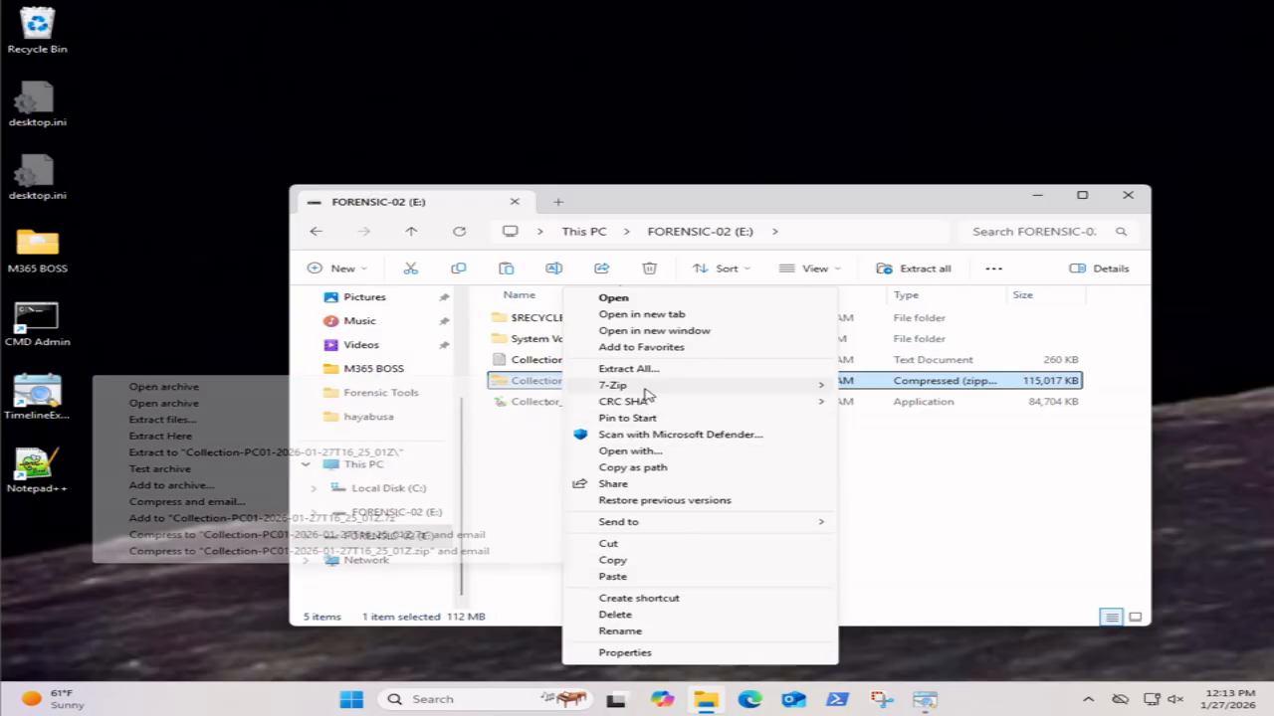
left_click(323, 453)
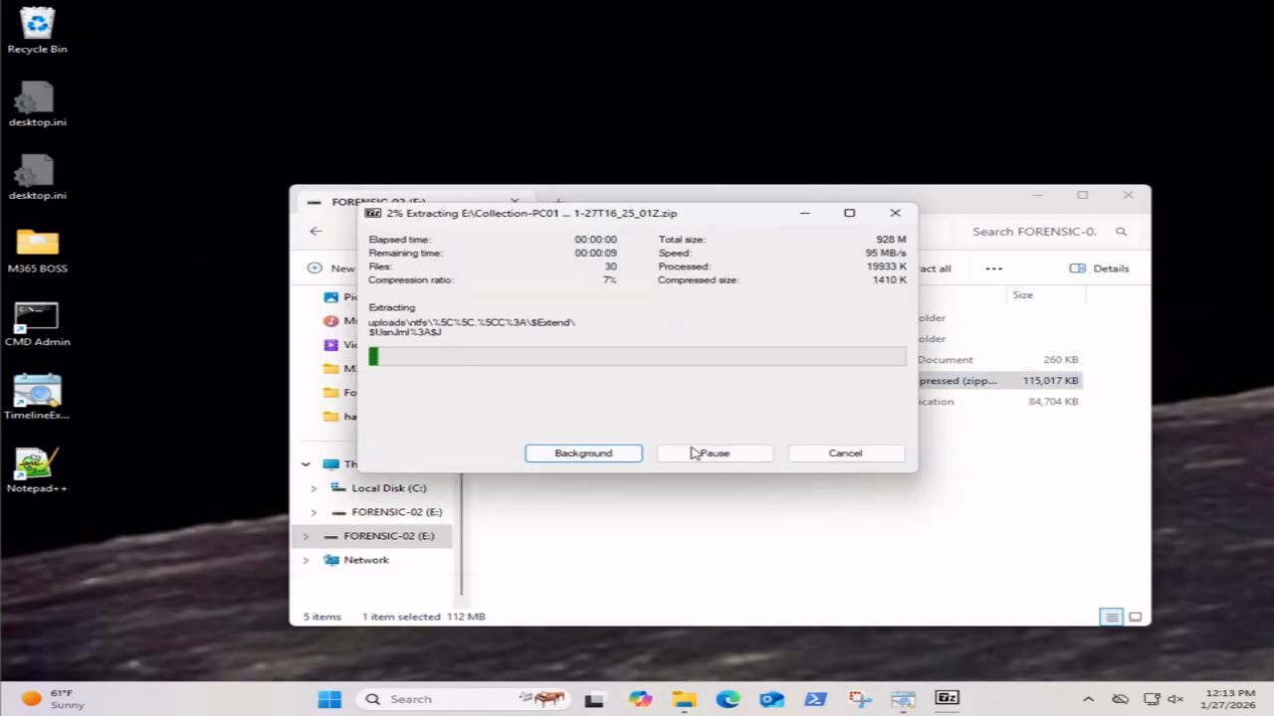
left_click_drag(687, 219, 338, 28)
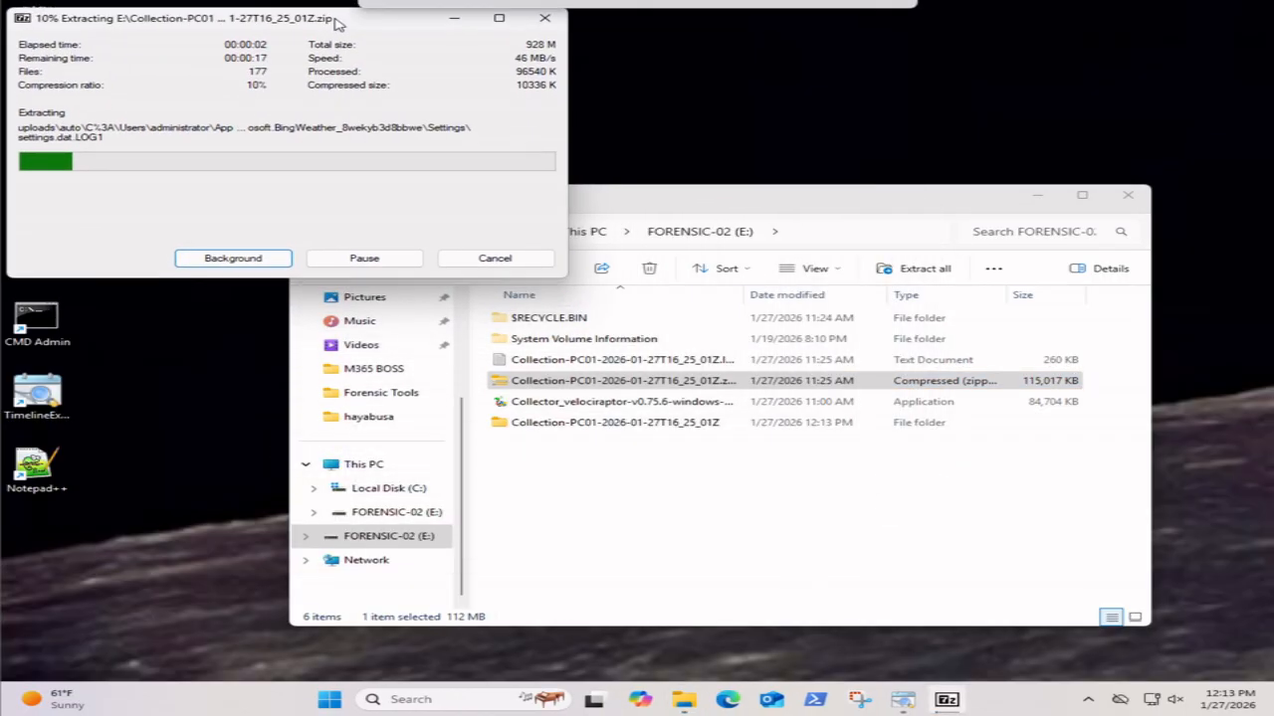
left_click_drag(724, 206, 786, 291)
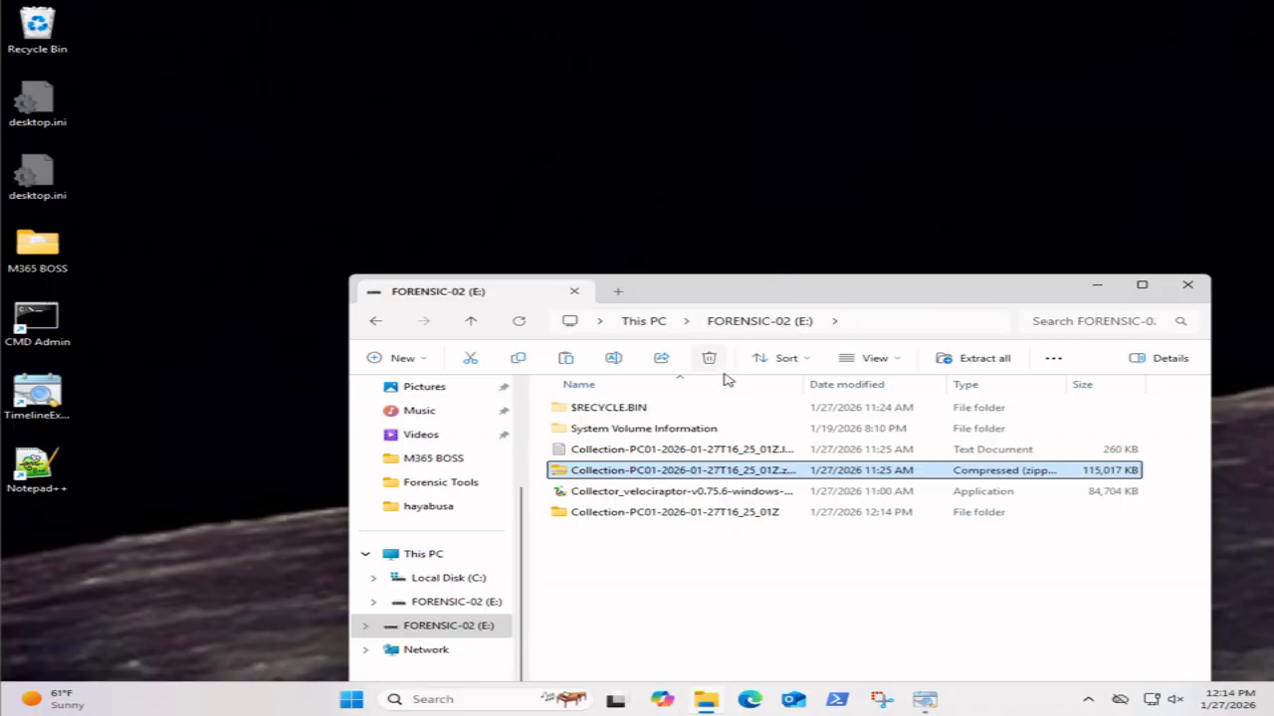
Step: Open the extracted collection folder and browse into the auto folder inside uploads
double_click(635, 513)
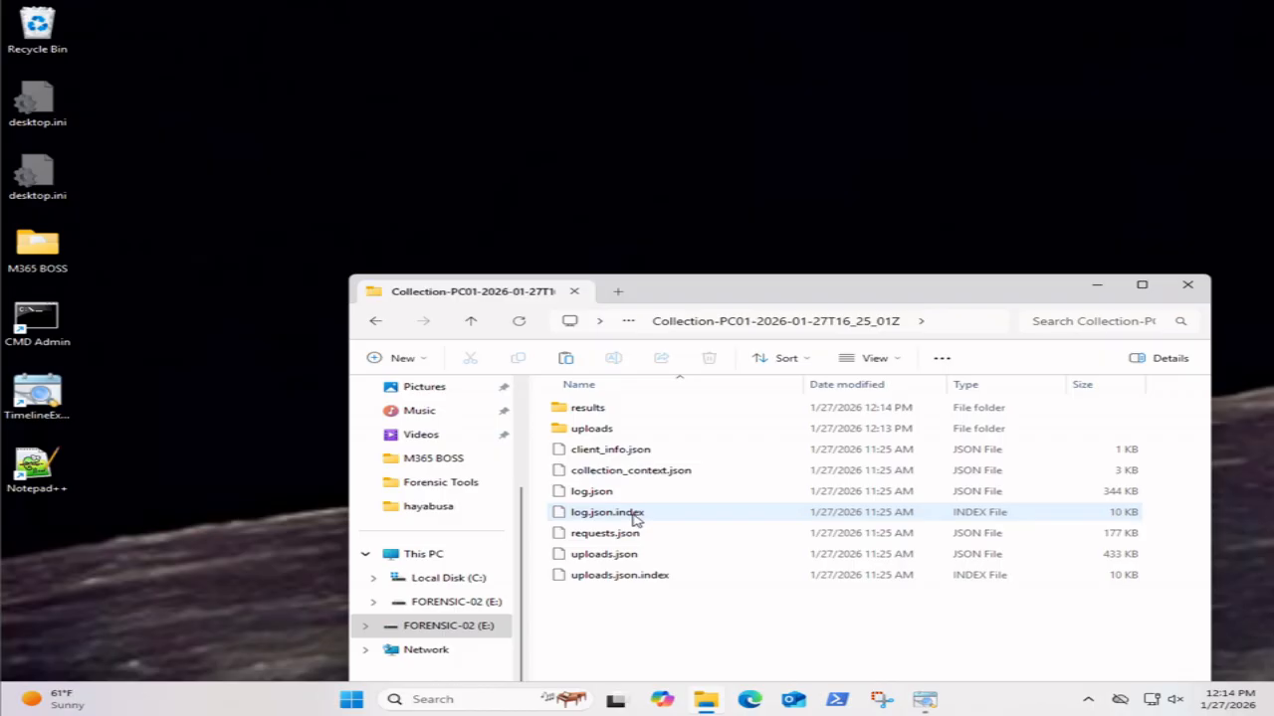
left_click(607, 434)
left_click(603, 411)
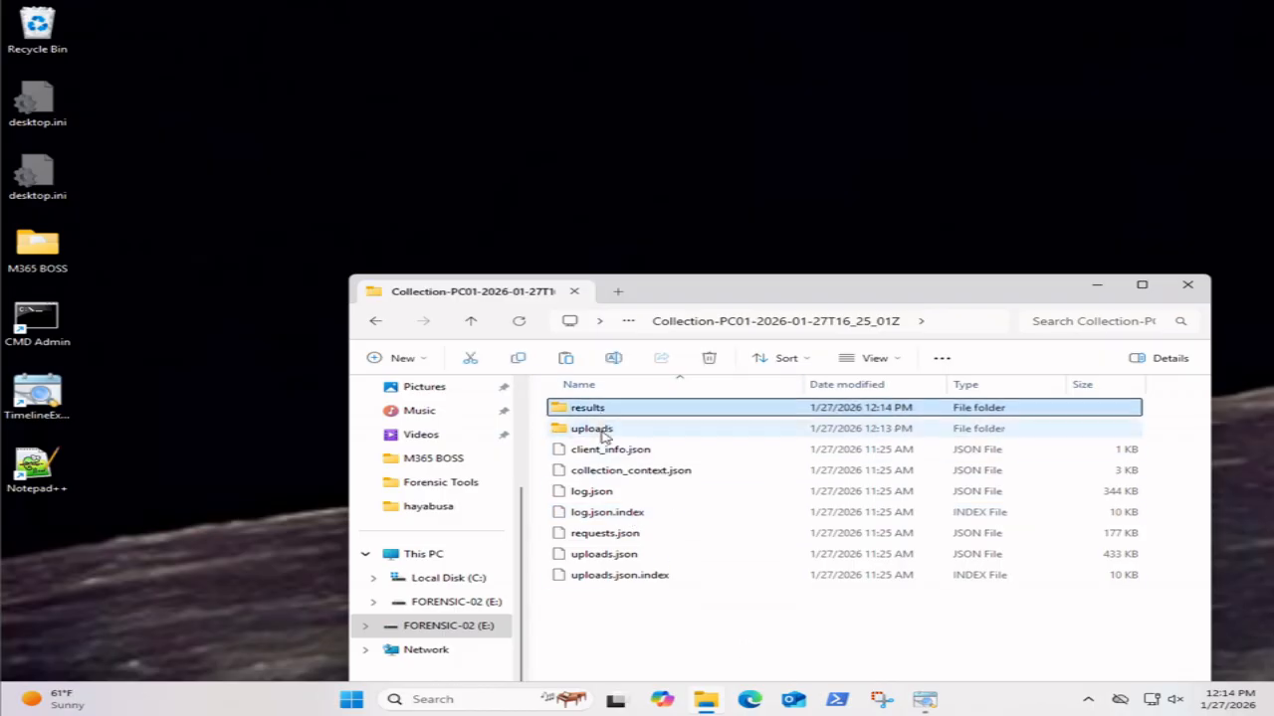
double_click(603, 429)
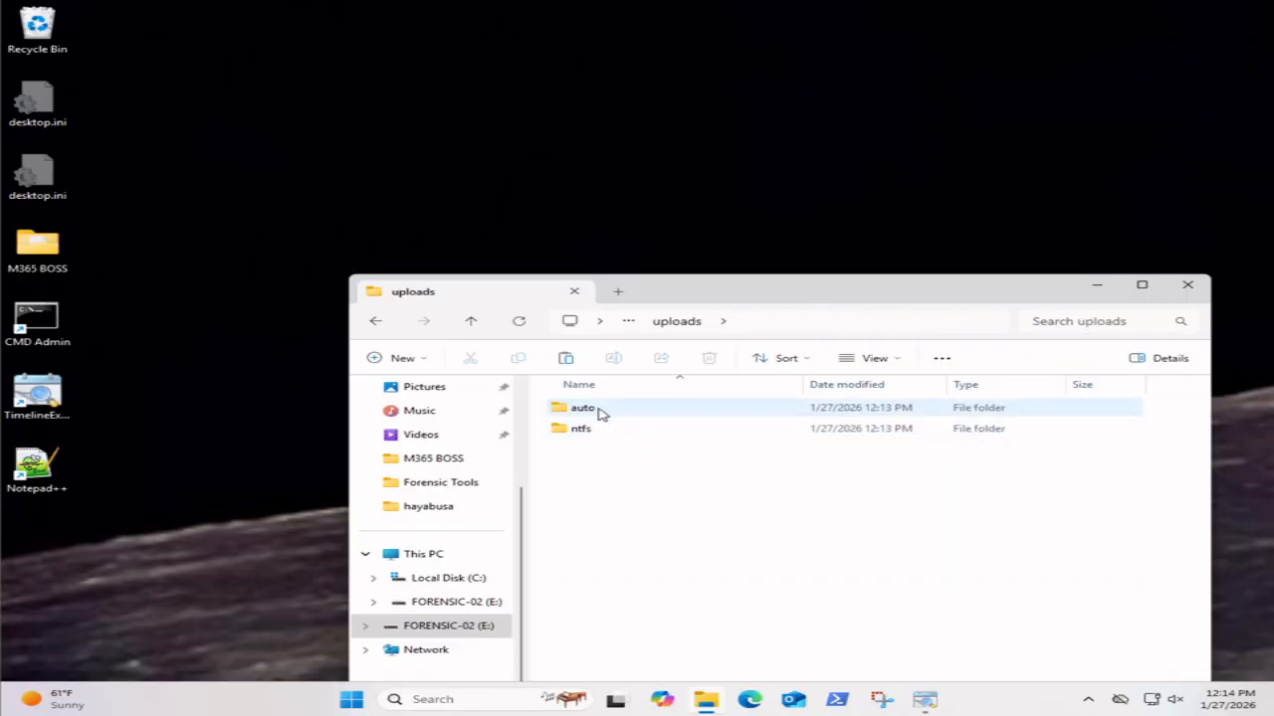
double_click(603, 410)
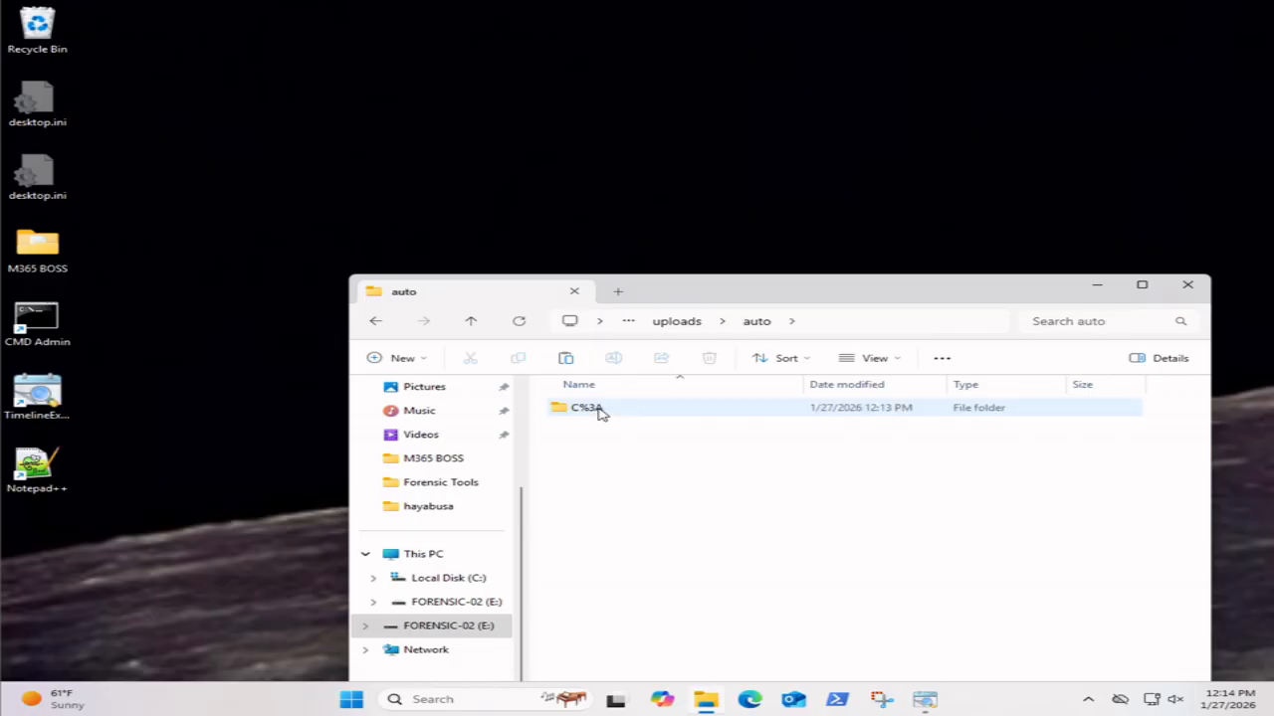
Step: Browse into C%3A, Windows and Prefetch, and widen the Name column to examine the collected prefetch files
double_click(603, 410)
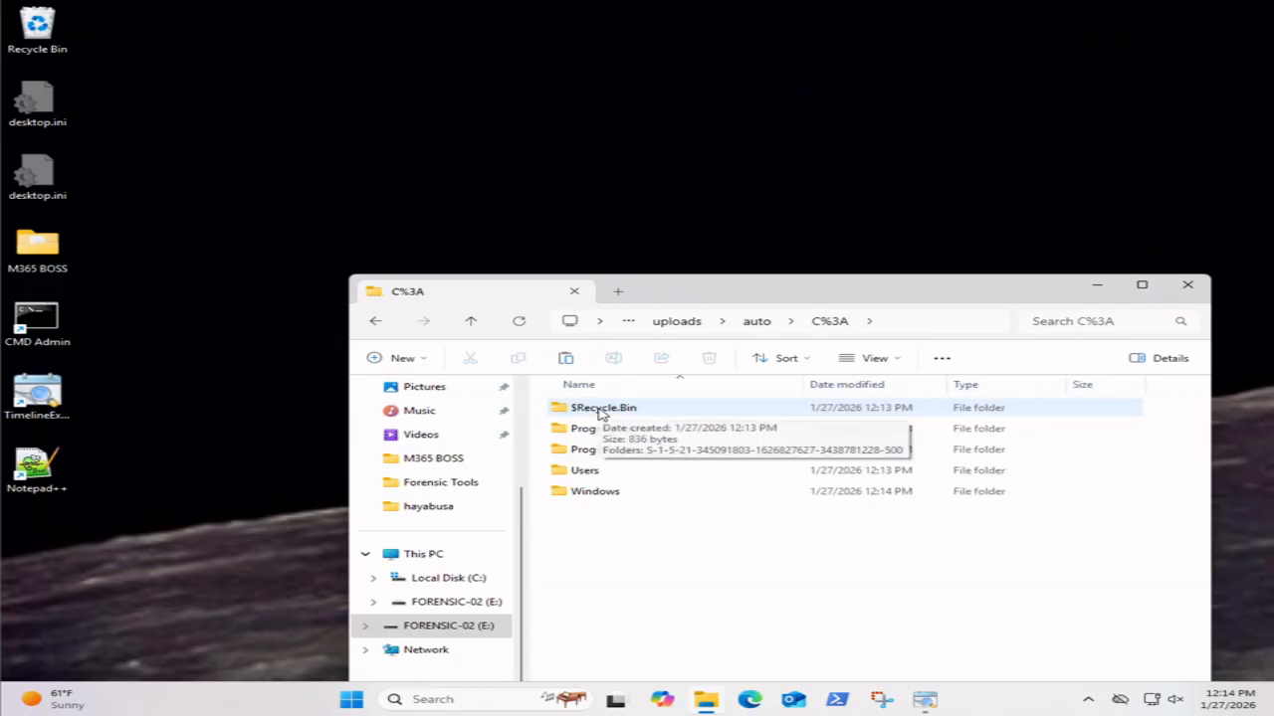
double_click(582, 496)
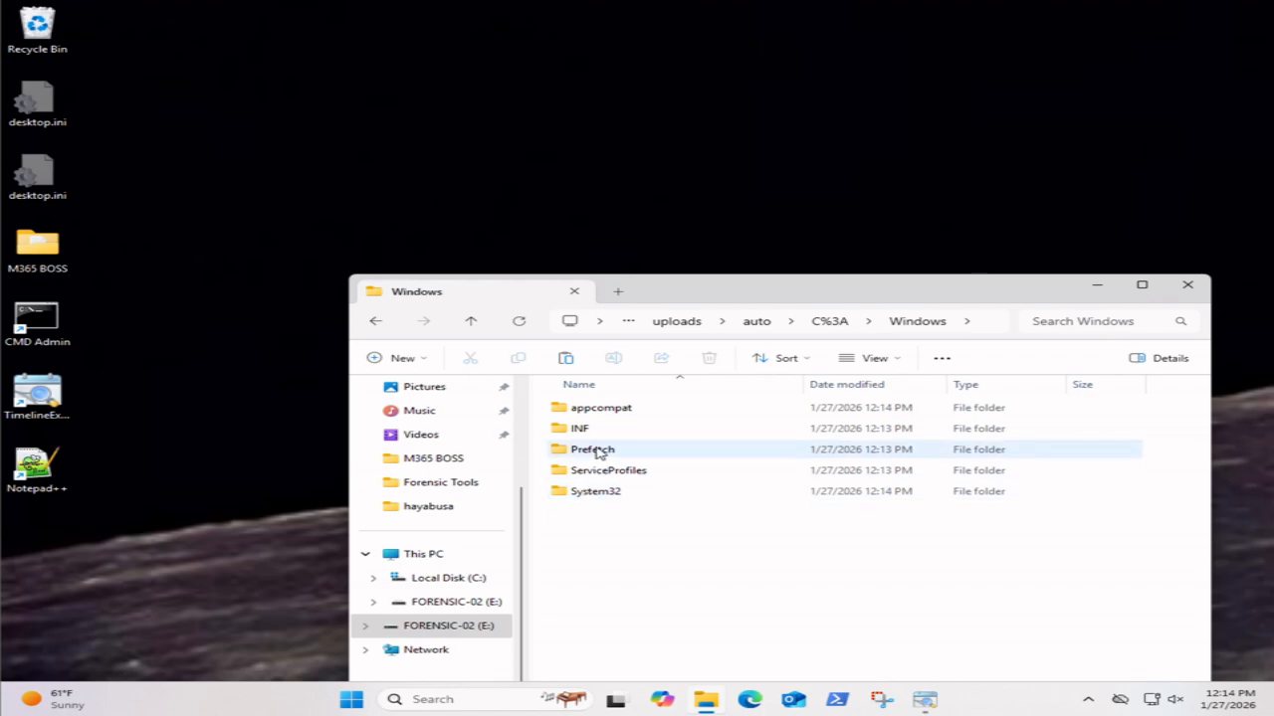
double_click(595, 450)
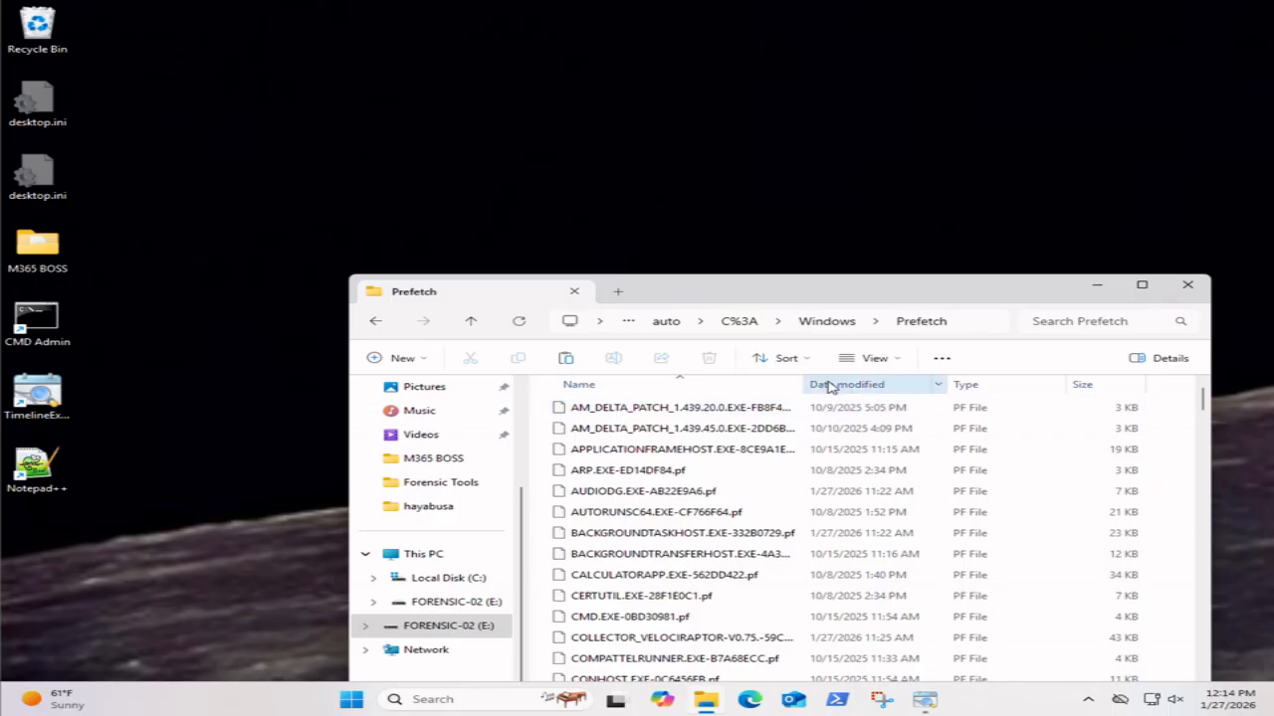
left_click_drag(804, 380, 841, 381)
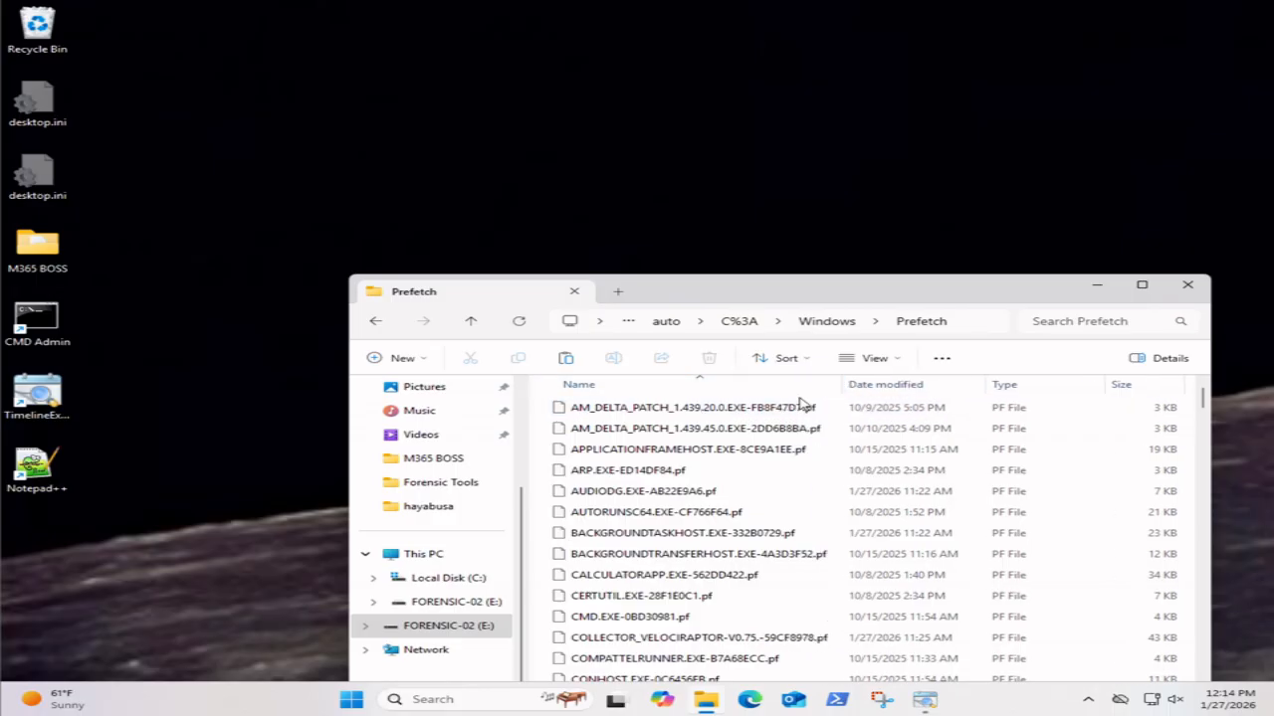
left_click(766, 407)
left_click(759, 428, "shift")
left_click(759, 427)
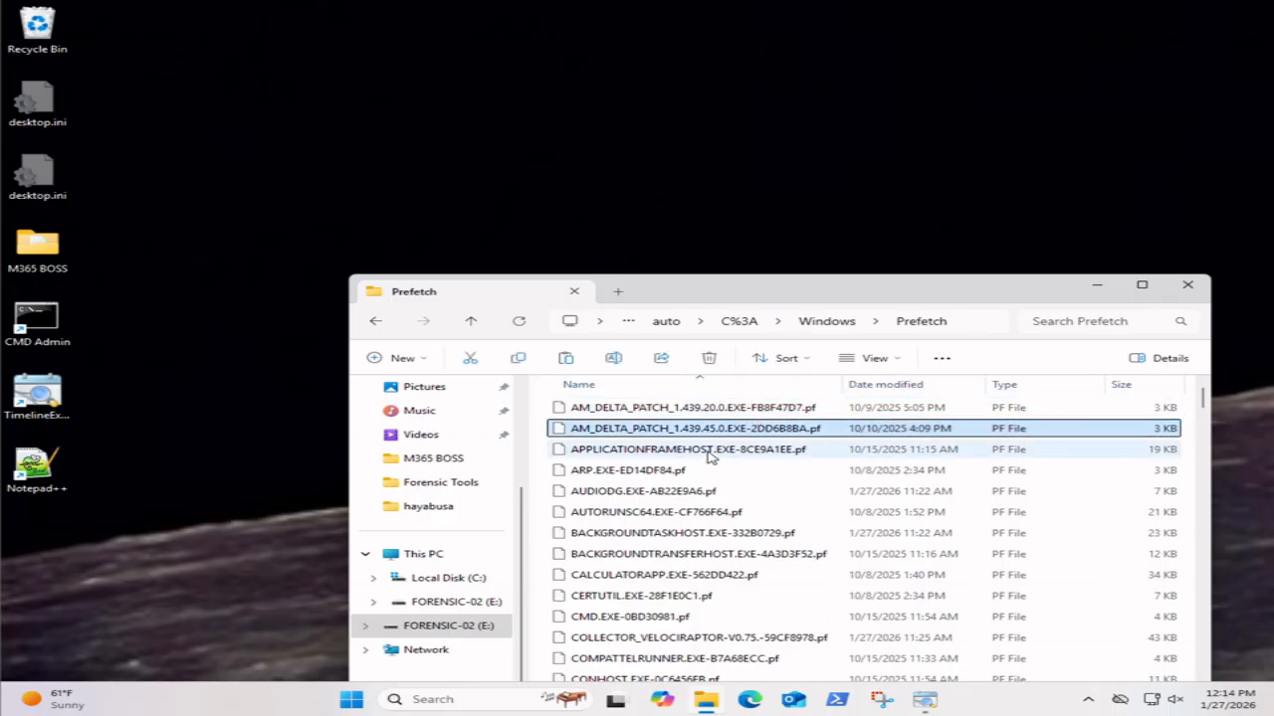
left_click(712, 453)
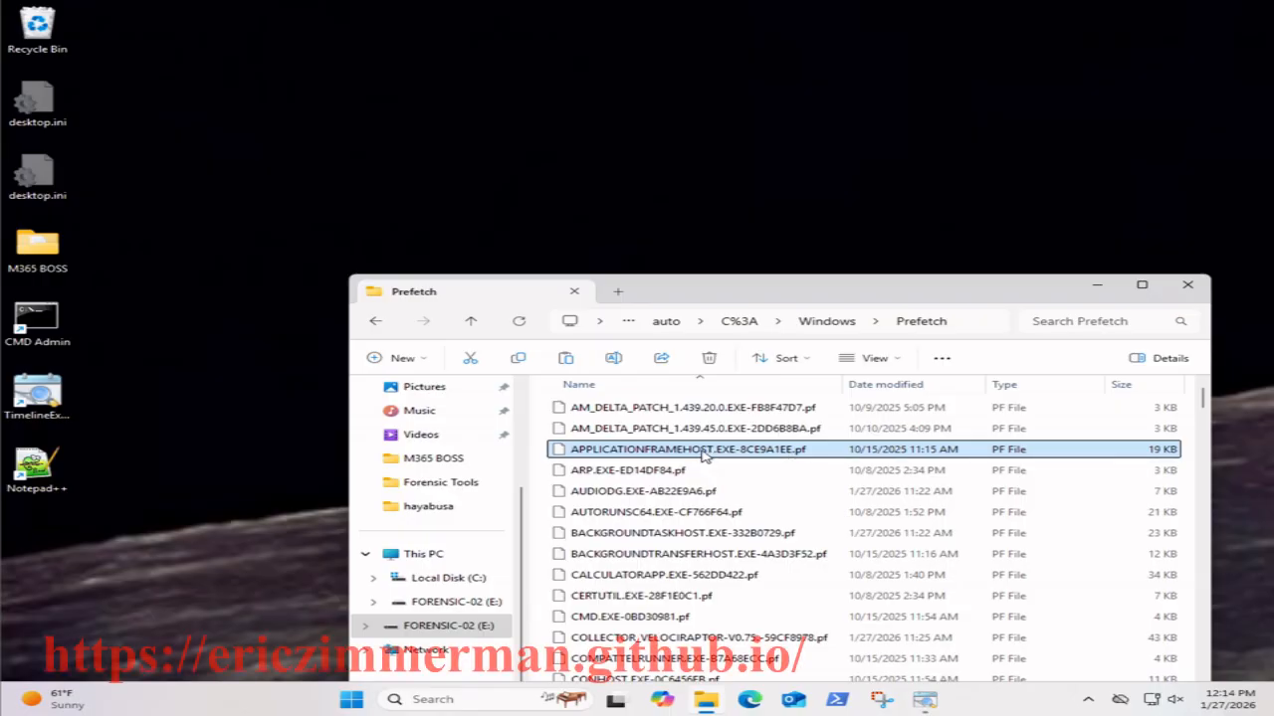
Step: Return to the collected Windows folder and browse into System32\winevt\Logs to examine the event log files
left_click(820, 327)
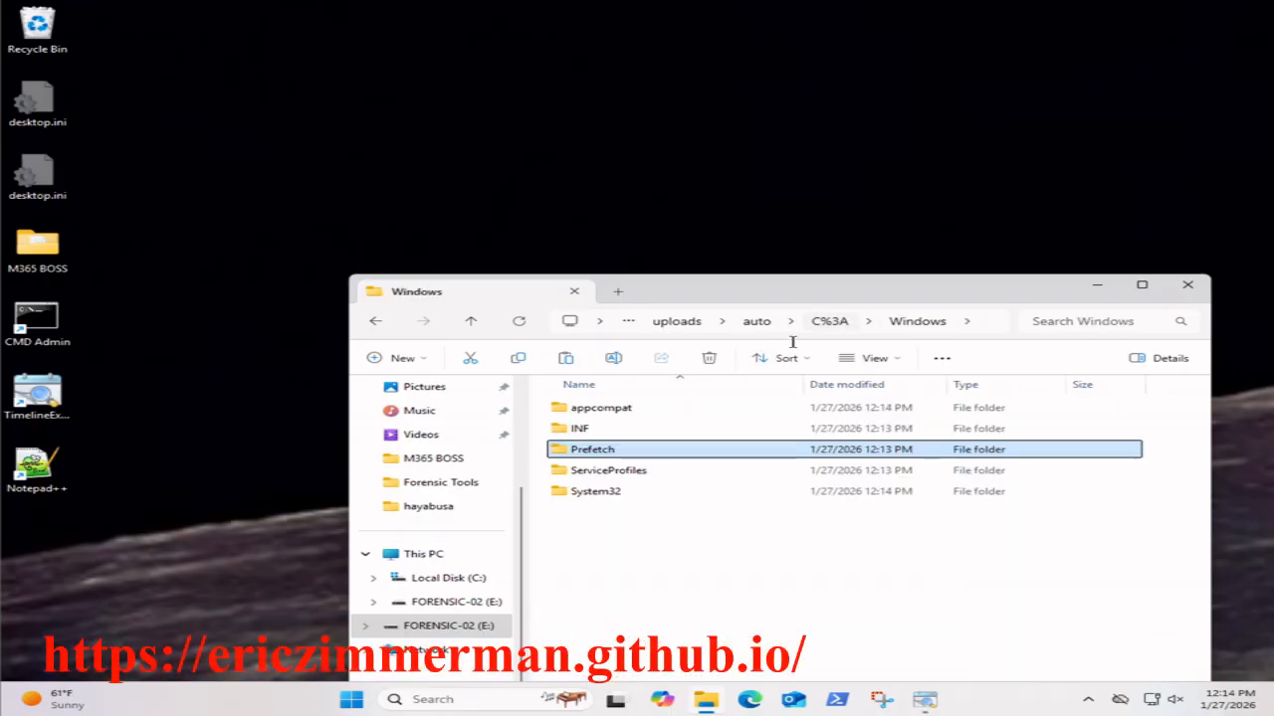
double_click(619, 491)
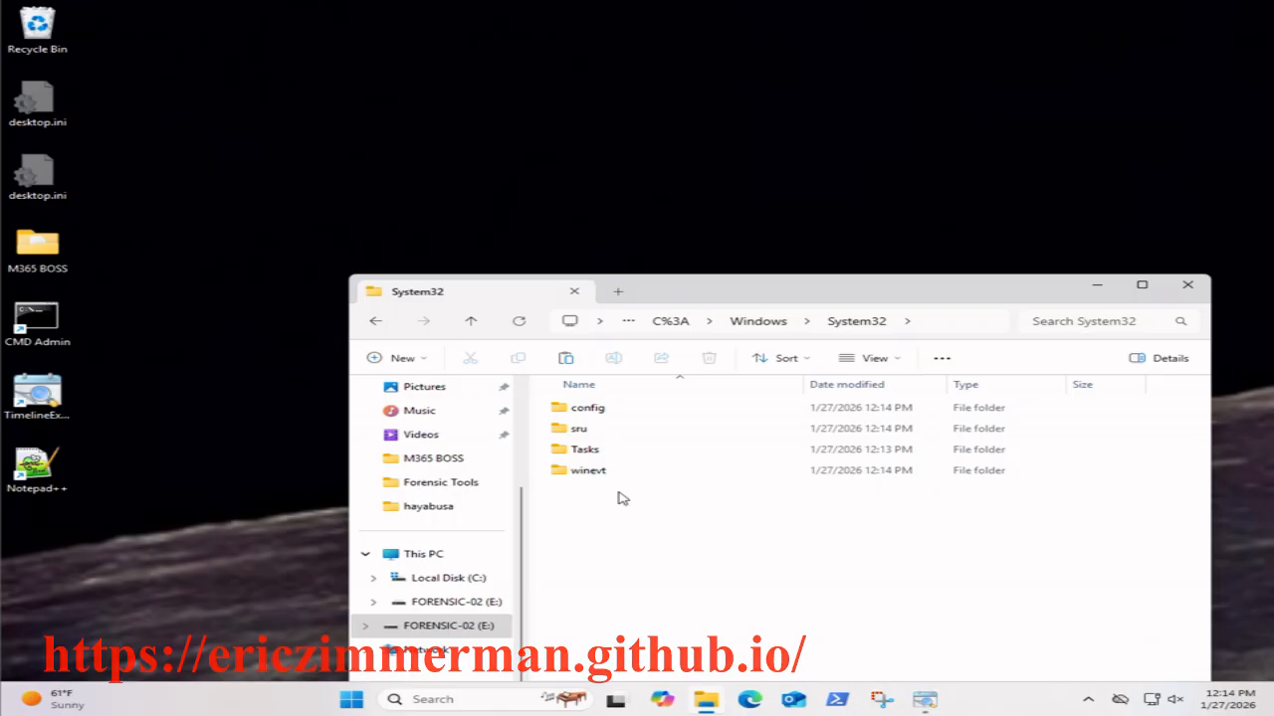
double_click(597, 474)
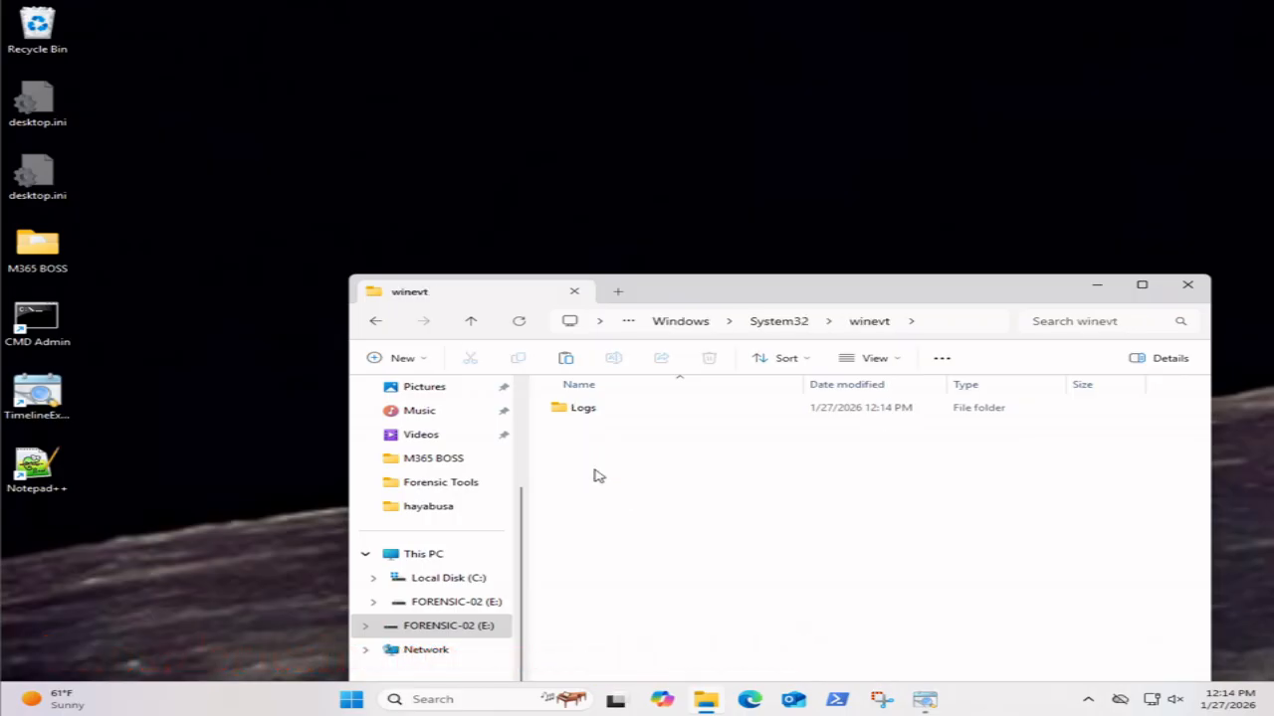
double_click(603, 413)
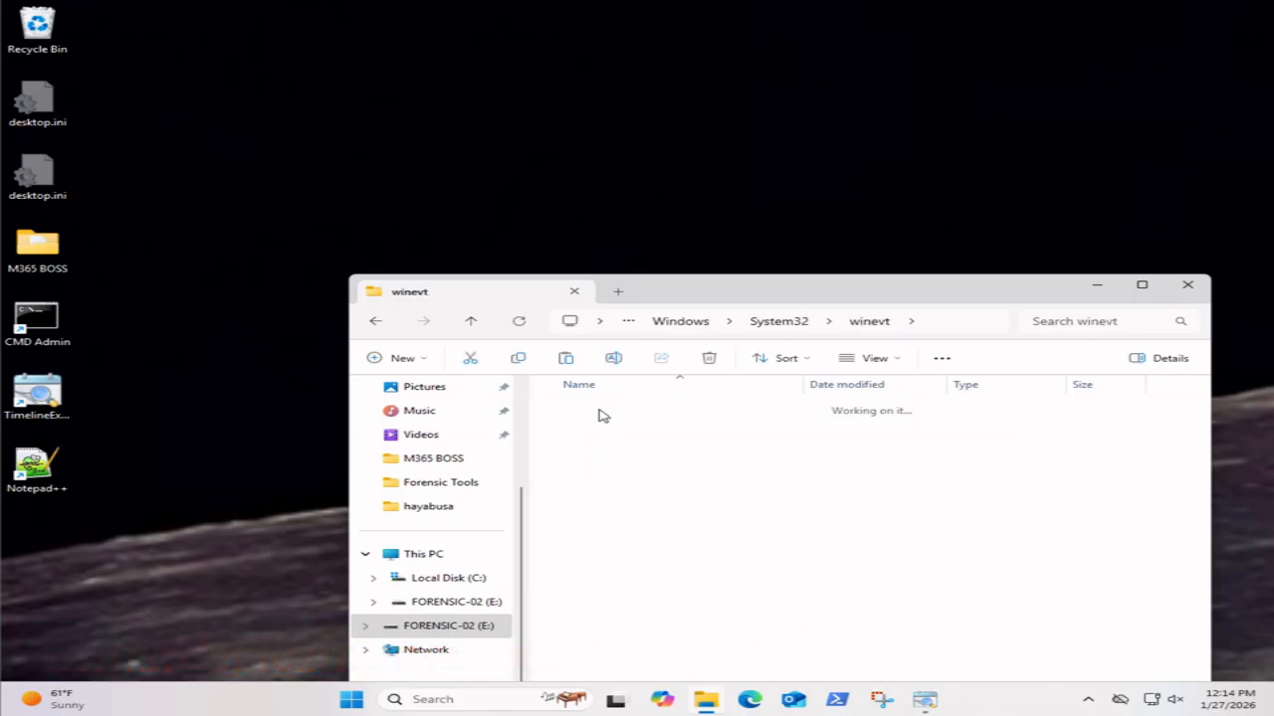
left_click(791, 416)
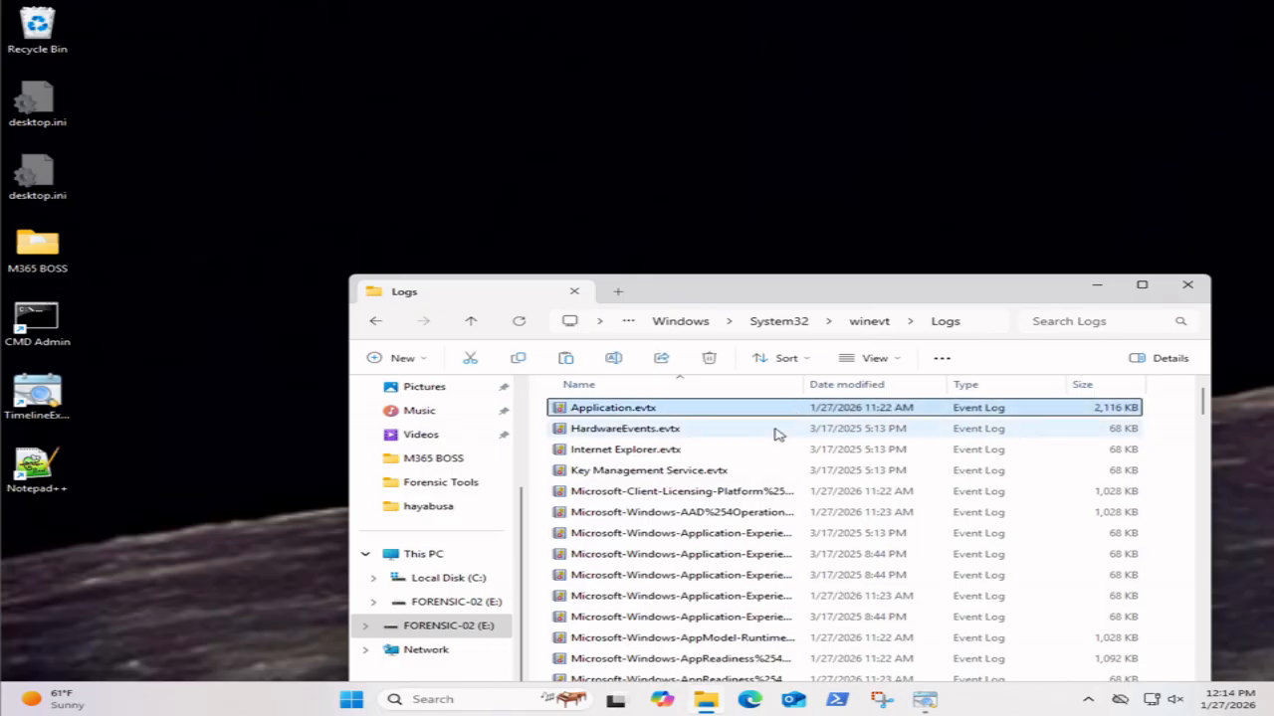
left_click(761, 492)
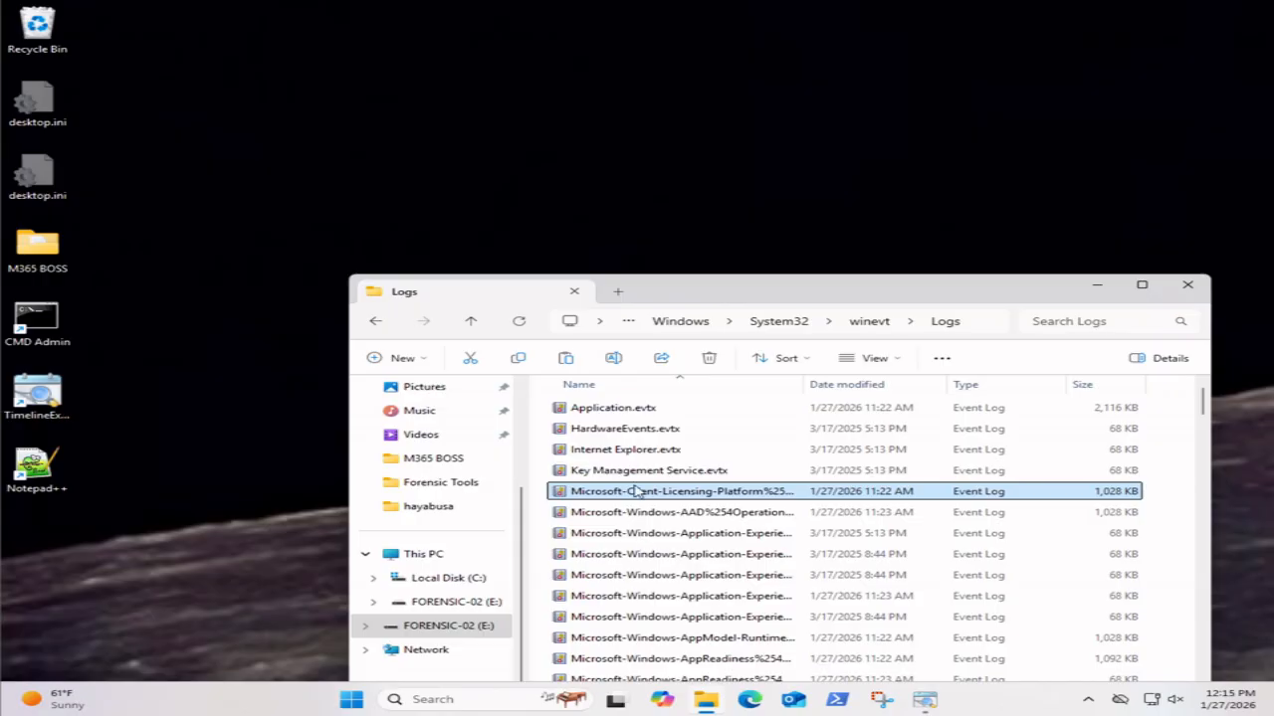
Step: Return to FORENSIC-02 (E:), open the extracted collection's results folder, and select Windows.Attack.Prefetch.csv
left_click_drag(677, 292, 530, 227)
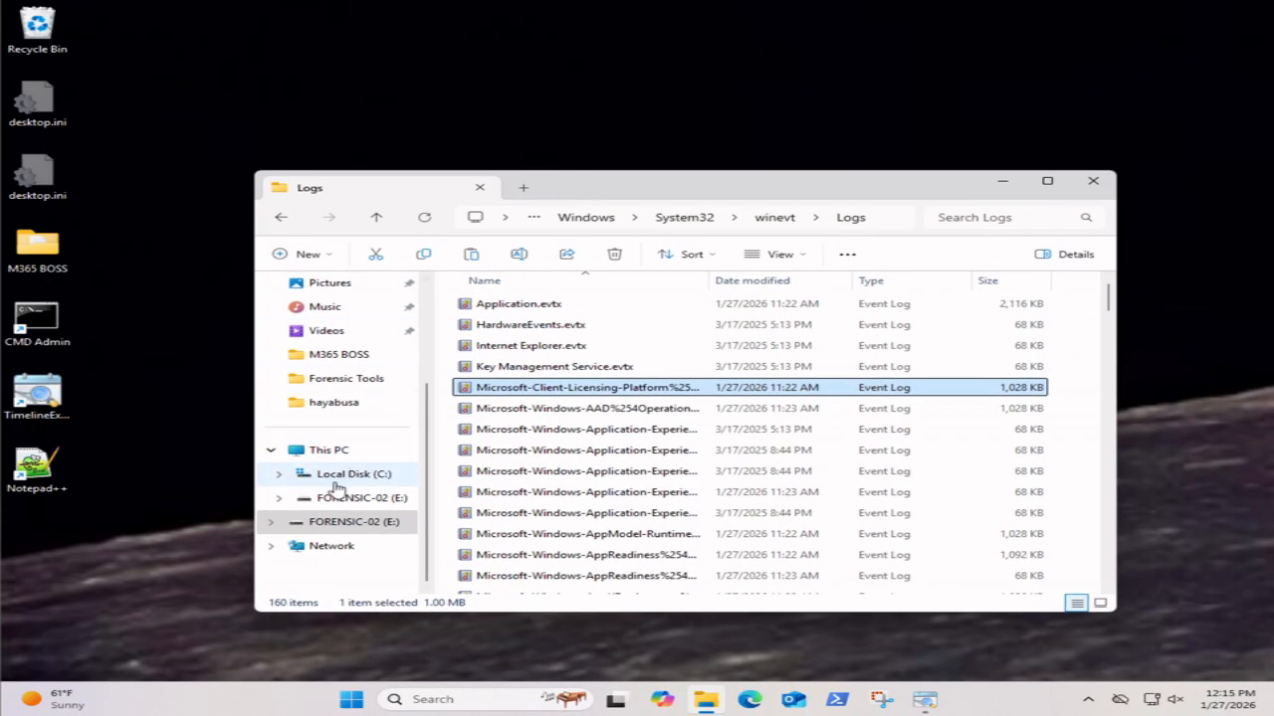
left_click(328, 524)
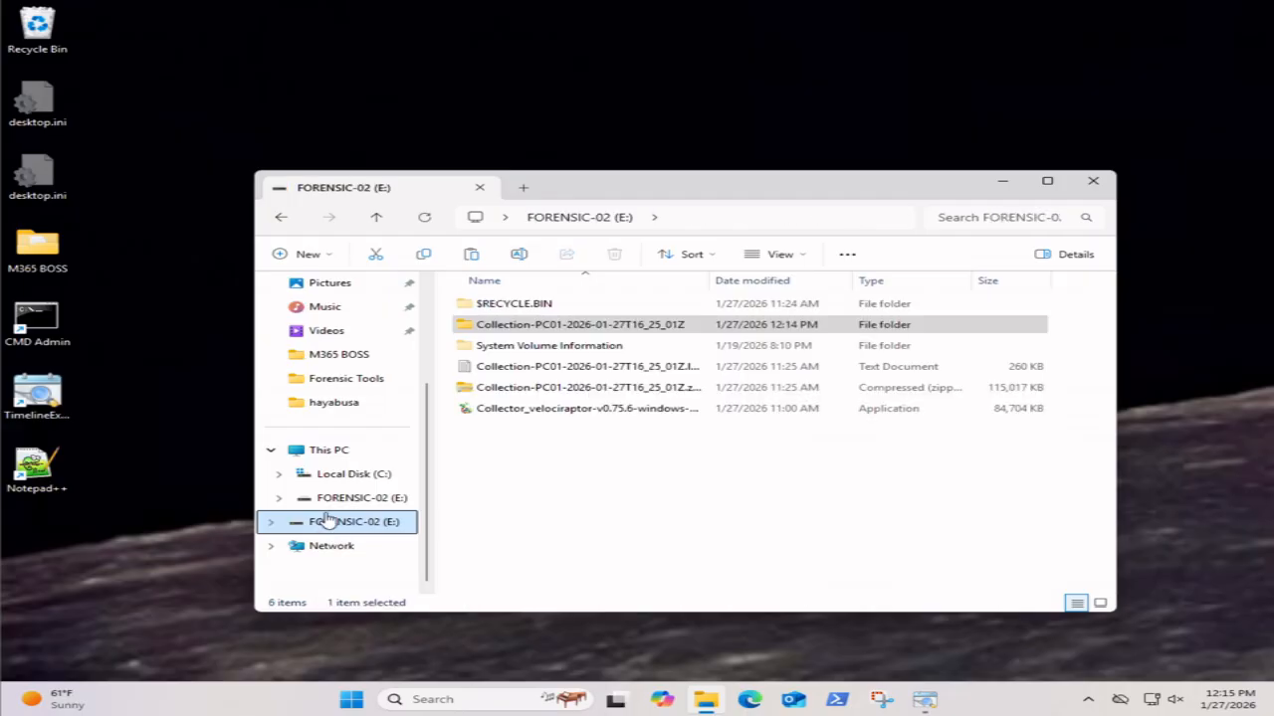
double_click(517, 333)
left_click(516, 328)
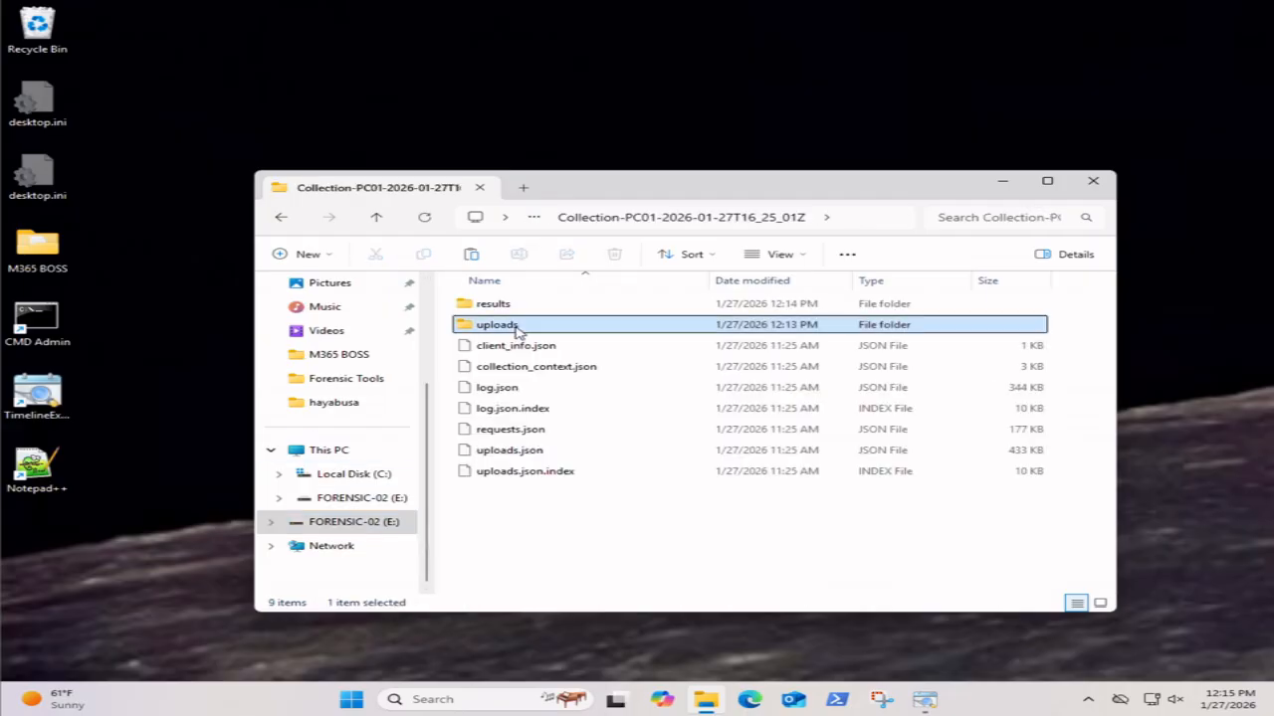
left_click(503, 308)
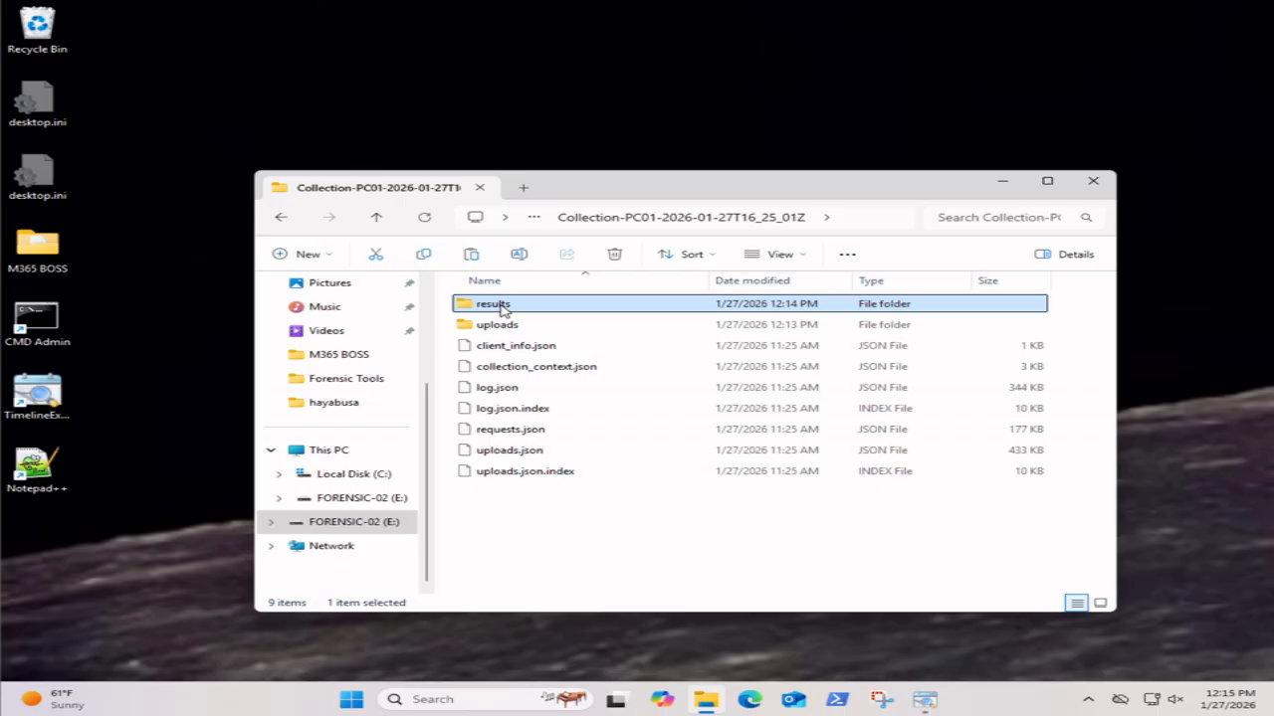
double_click(503, 307)
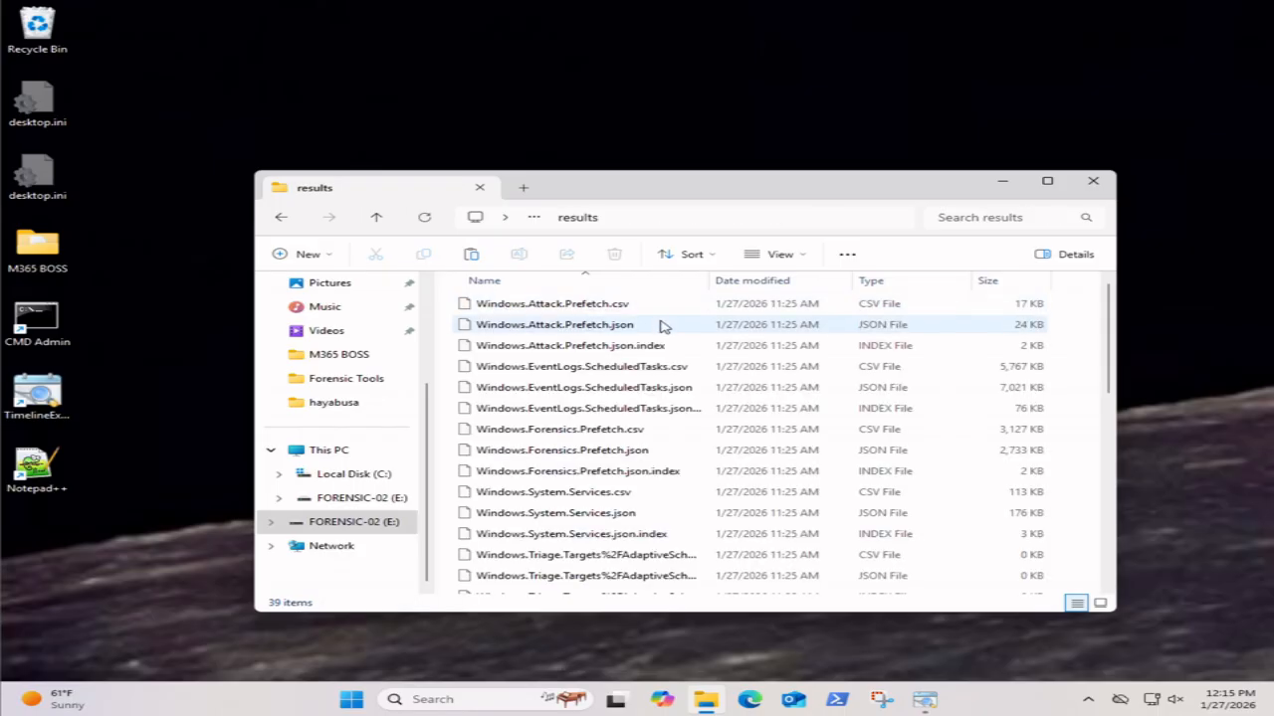
left_click(658, 332)
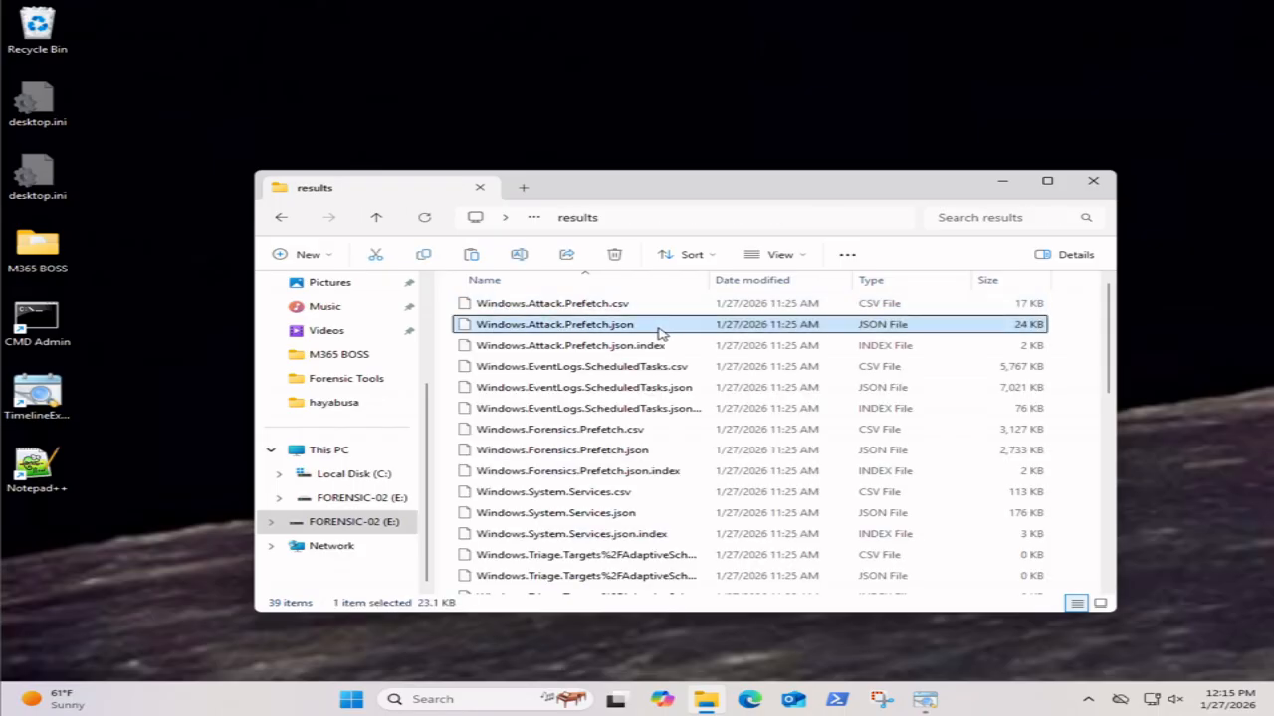
left_click(657, 308)
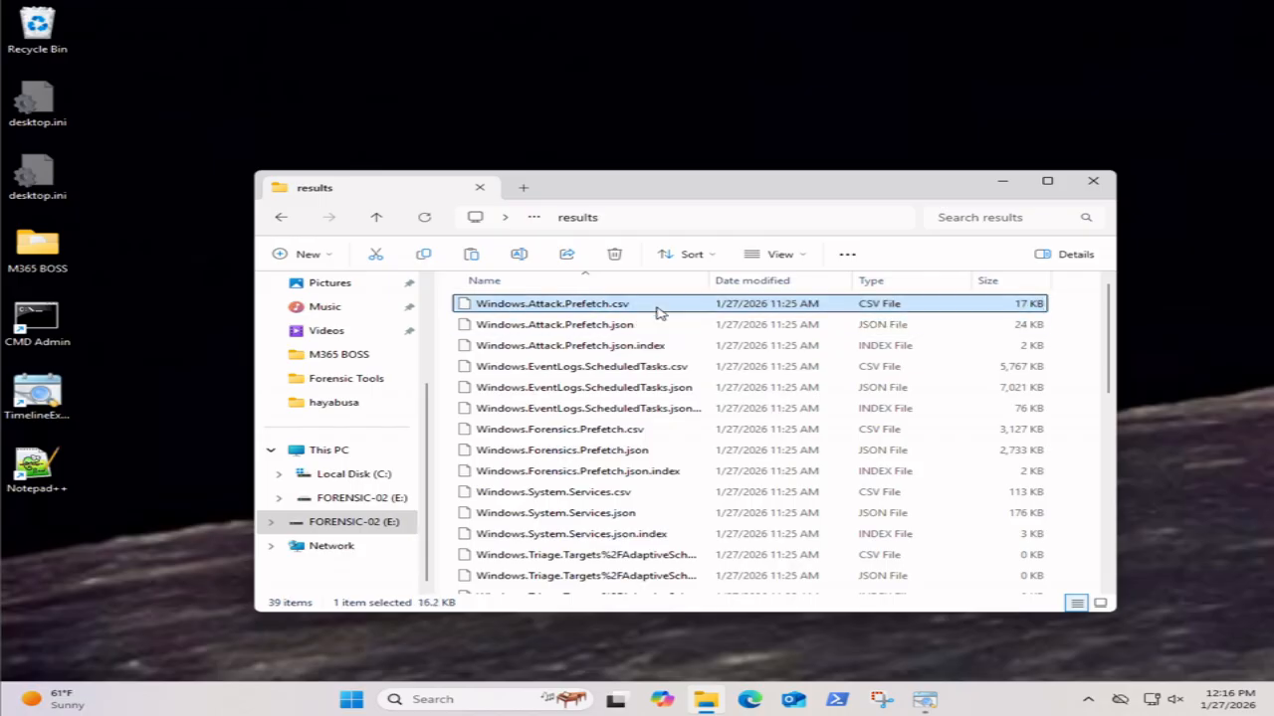
Step: Switch to Timeline Explorer, load Windows.Attack.Prefetch.csv from the results folder, and look through its entries
left_click_drag(660, 185, 844, 460)
left_click(923, 701)
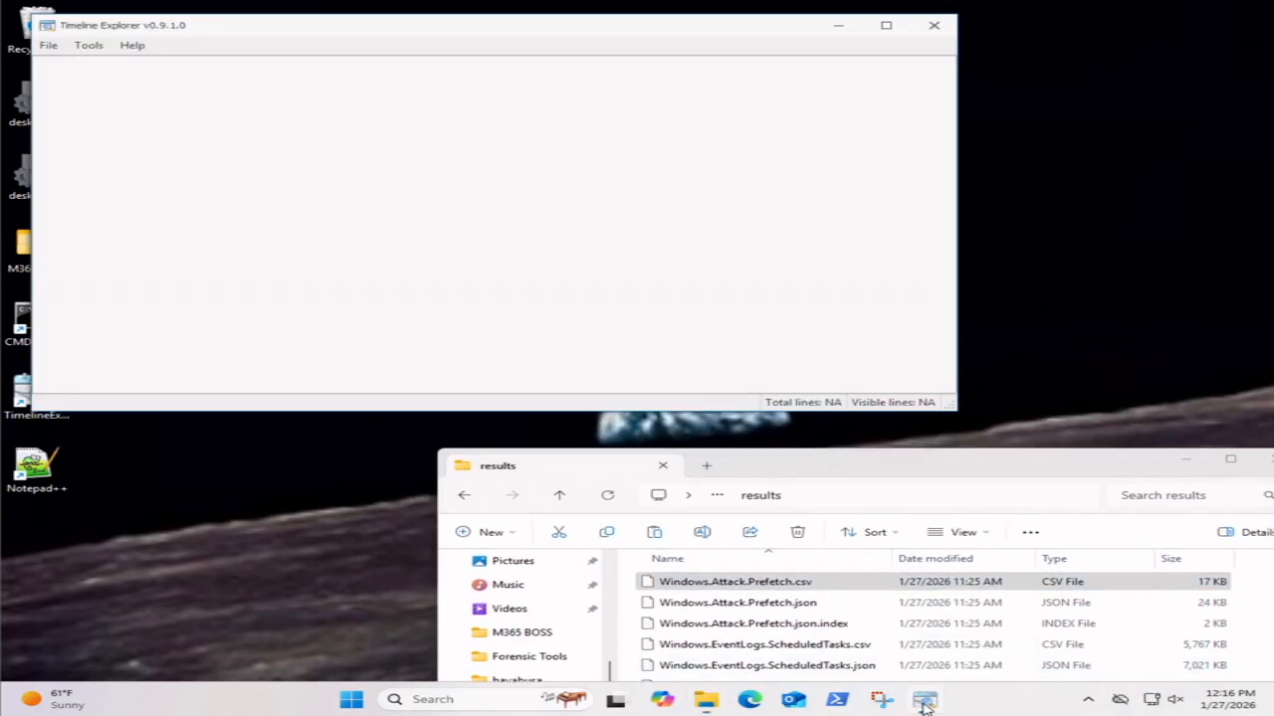
left_click(768, 591)
left_click_drag(768, 591, 460, 236)
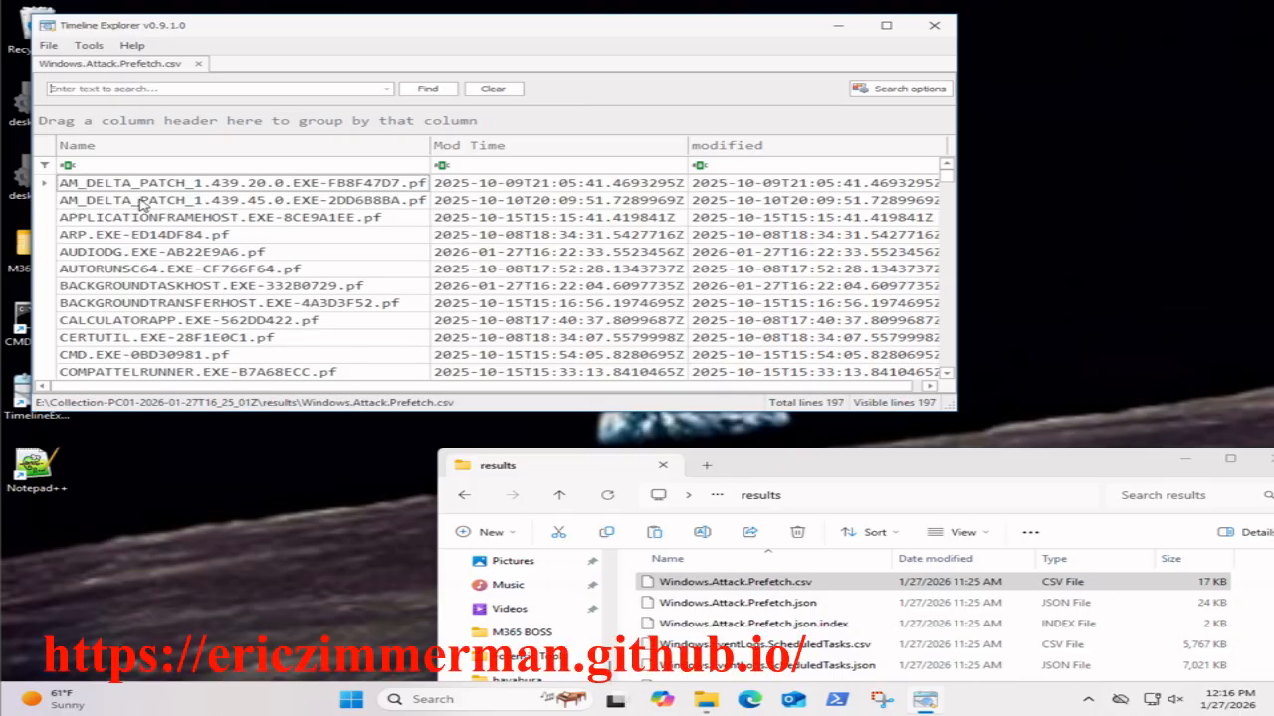
scroll(142, 203, "down", 3)
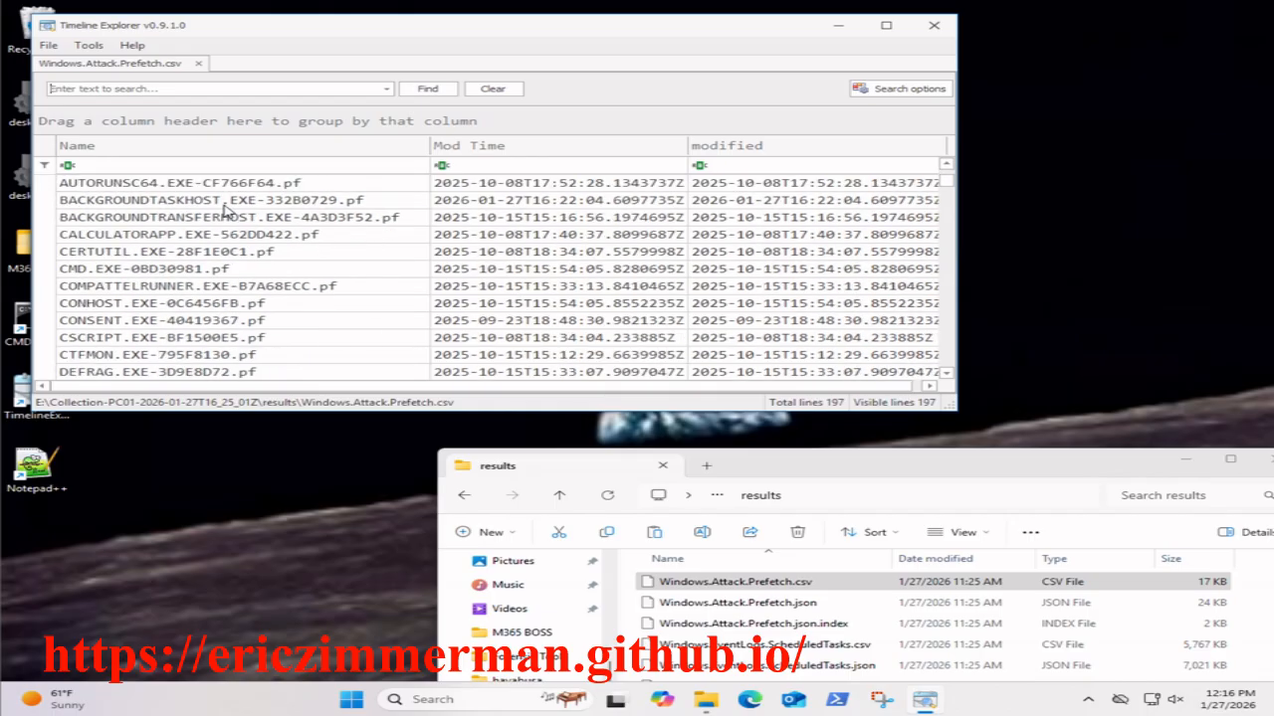
scroll(224, 209, "down", 7)
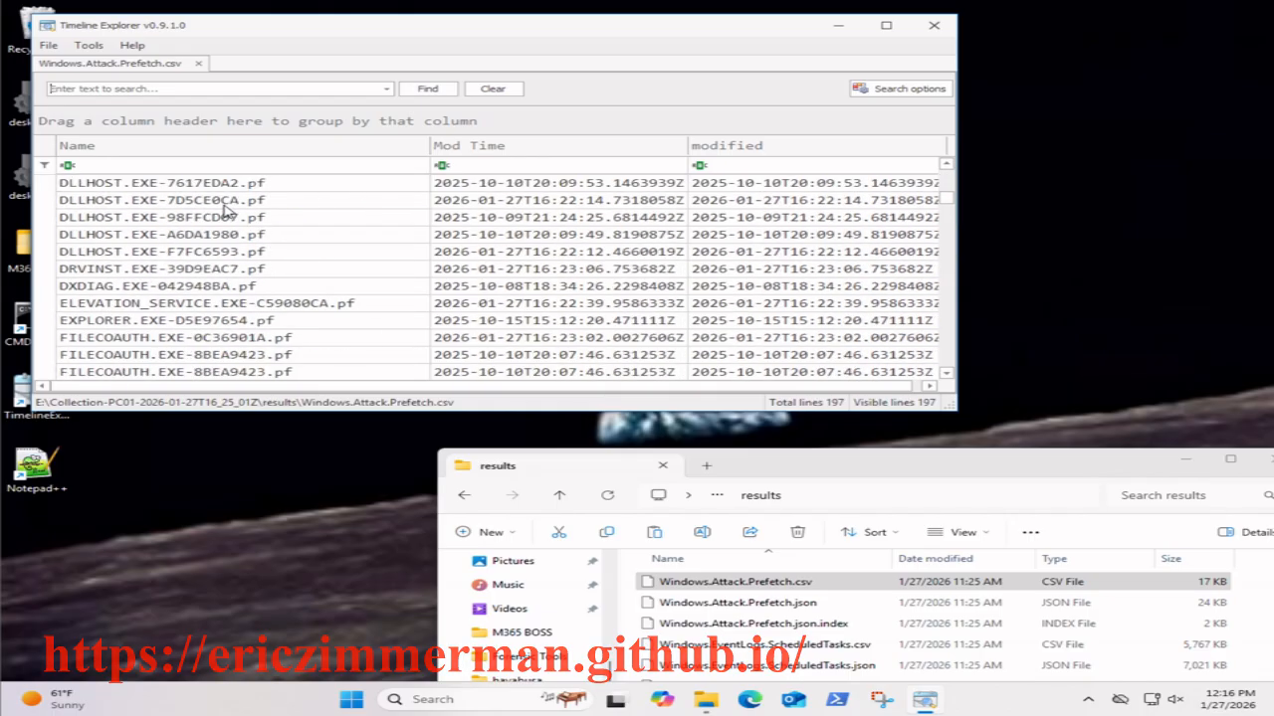
scroll(224, 209, "up", 10)
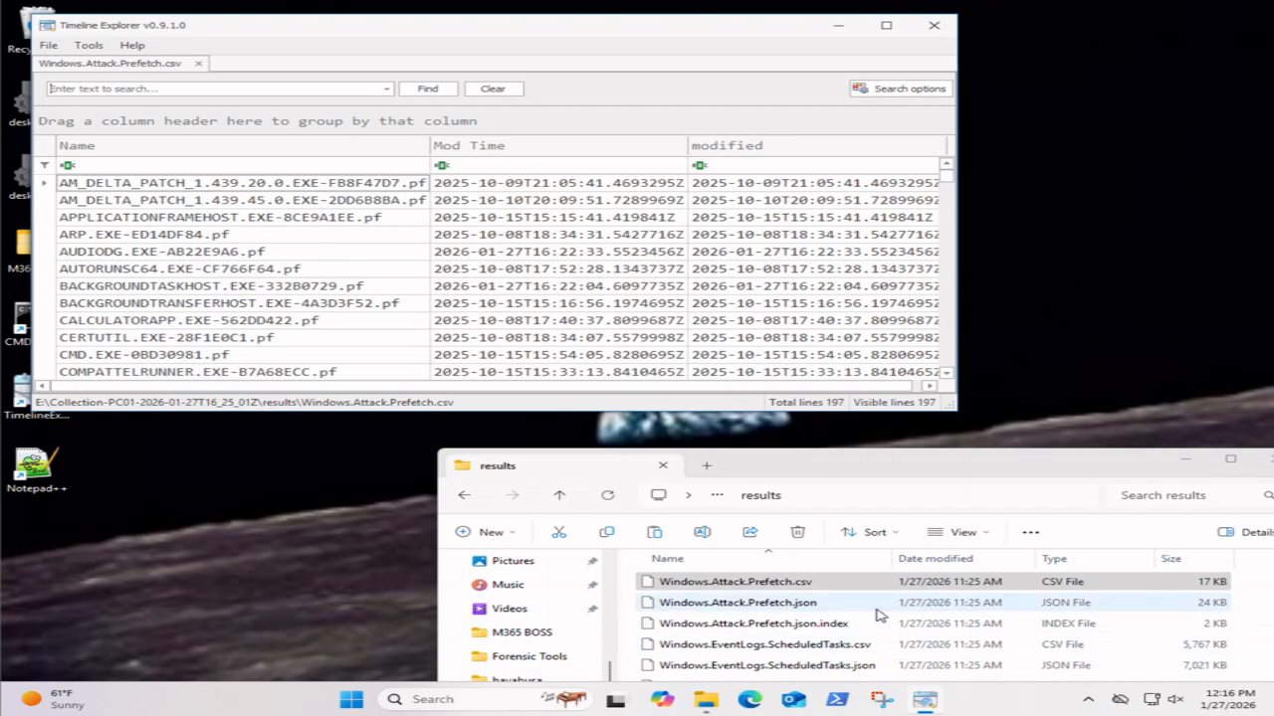
Step: Load Windows.EventLogs.ScheduledTasks.csv into Timeline Explorer alongside the prefetch data and look through its events
left_click_drag(851, 652, 502, 262)
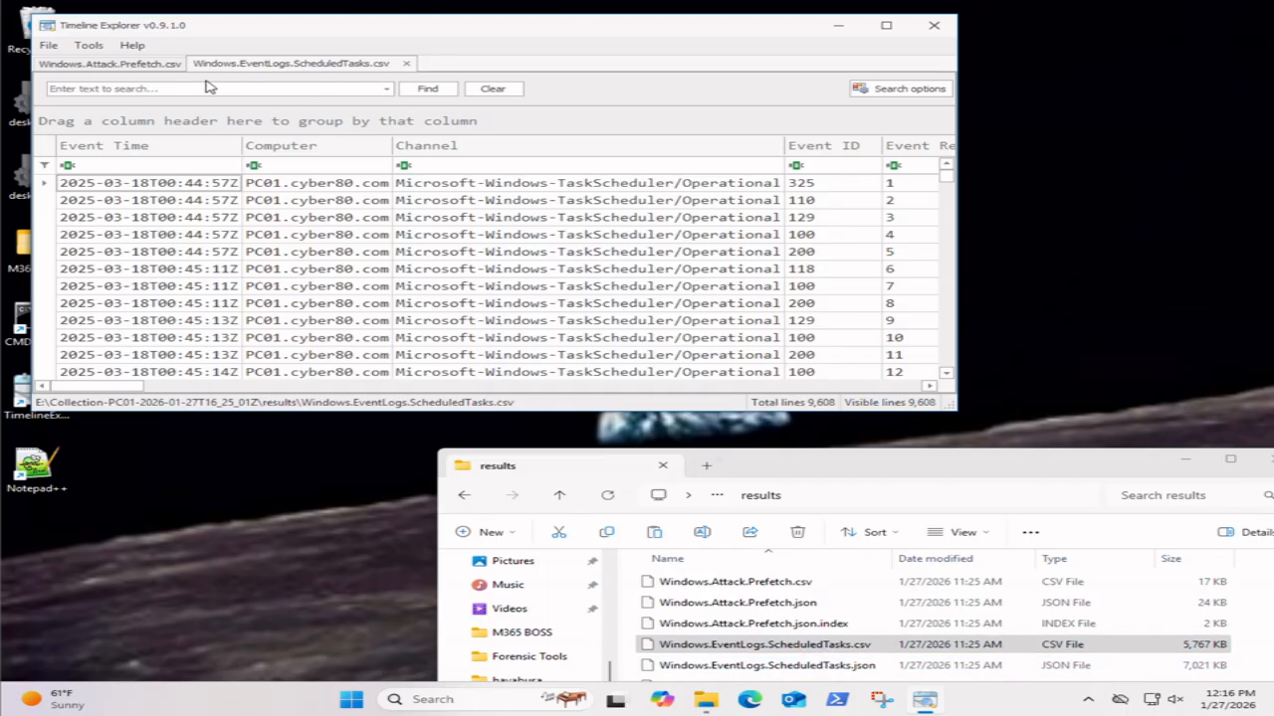
left_click(152, 65)
left_click(245, 65)
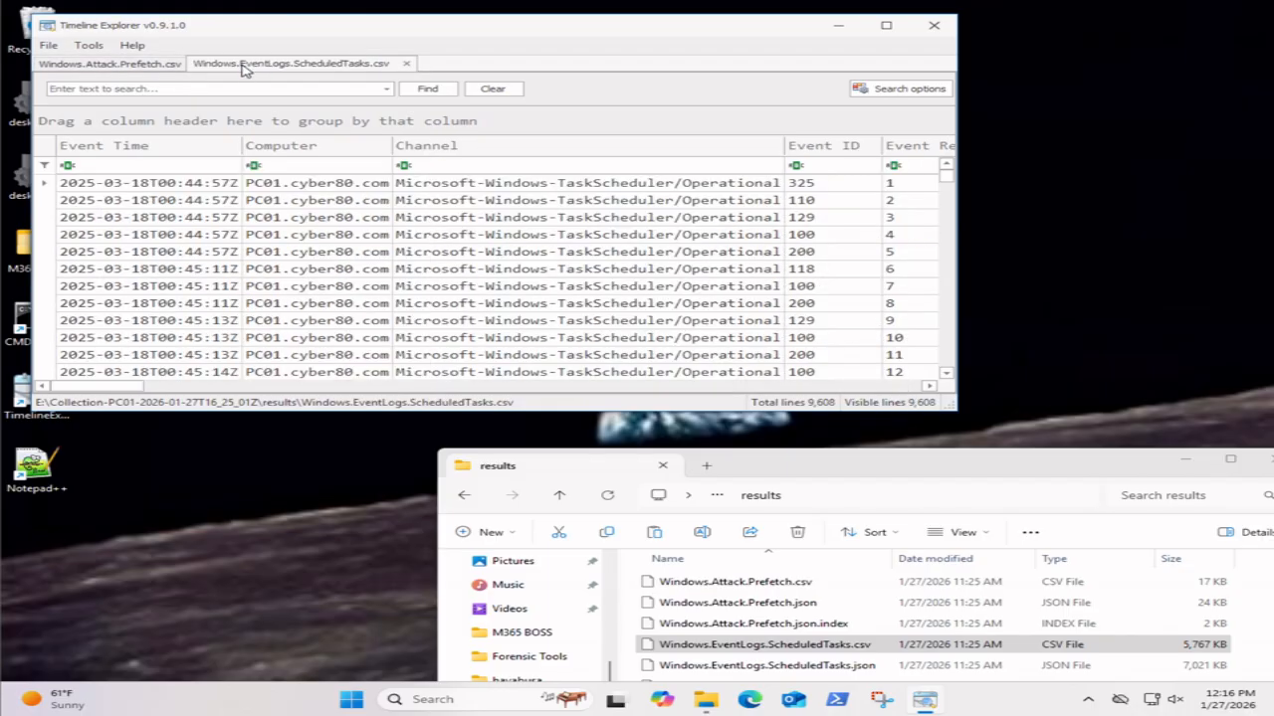
scroll(563, 268, "down", 5)
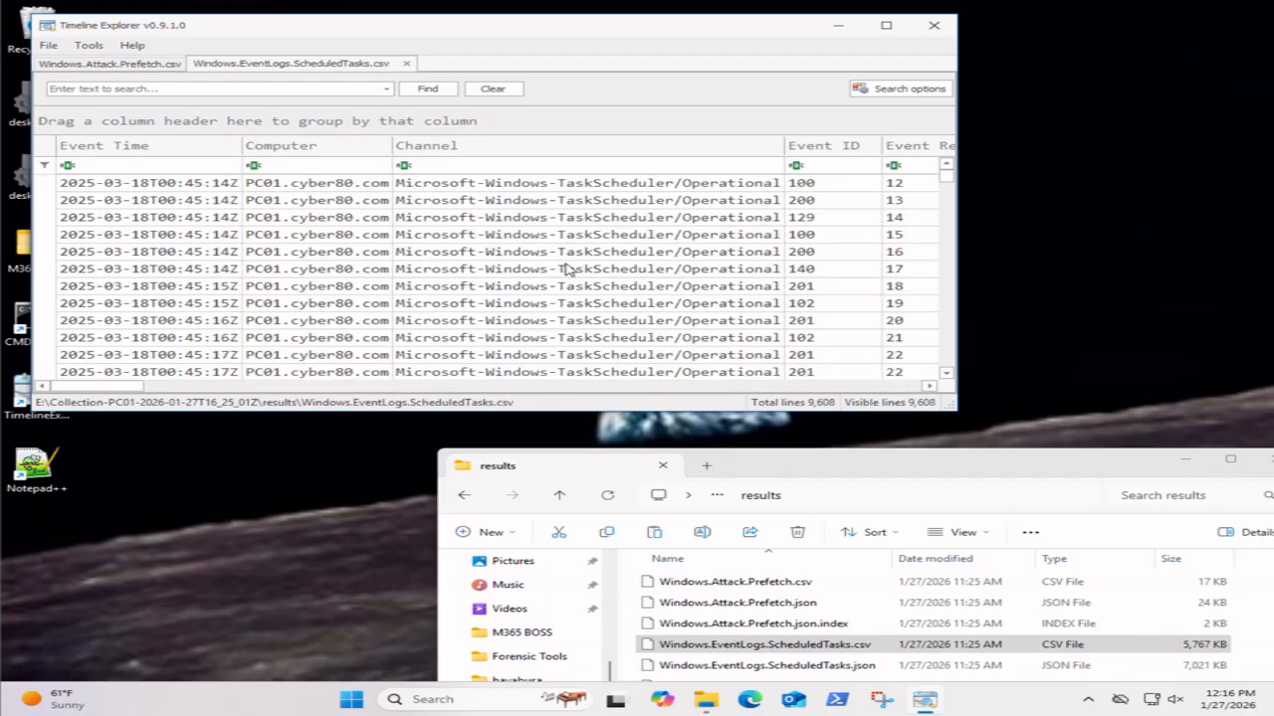
scroll(563, 268, "down", 4)
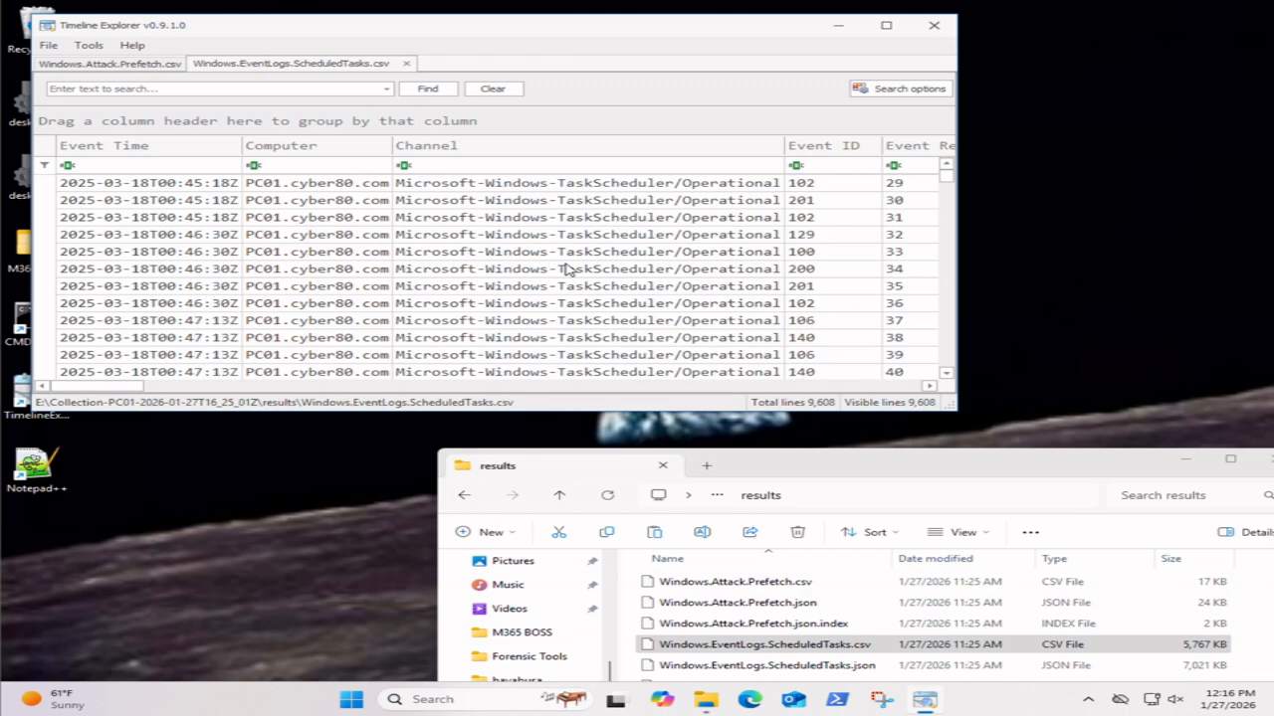
scroll(563, 268, "down", 1)
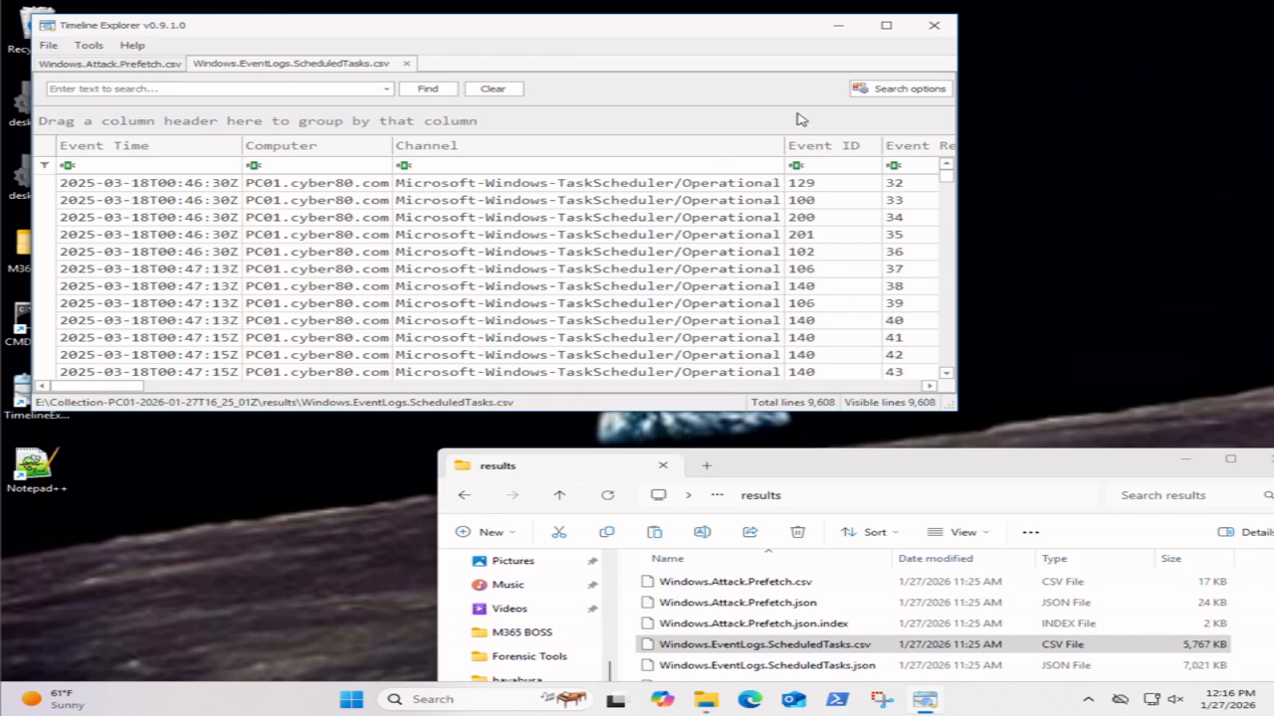
Step: Minimize Timeline Explorer and the results folder window to clear the desktop
left_click(838, 25)
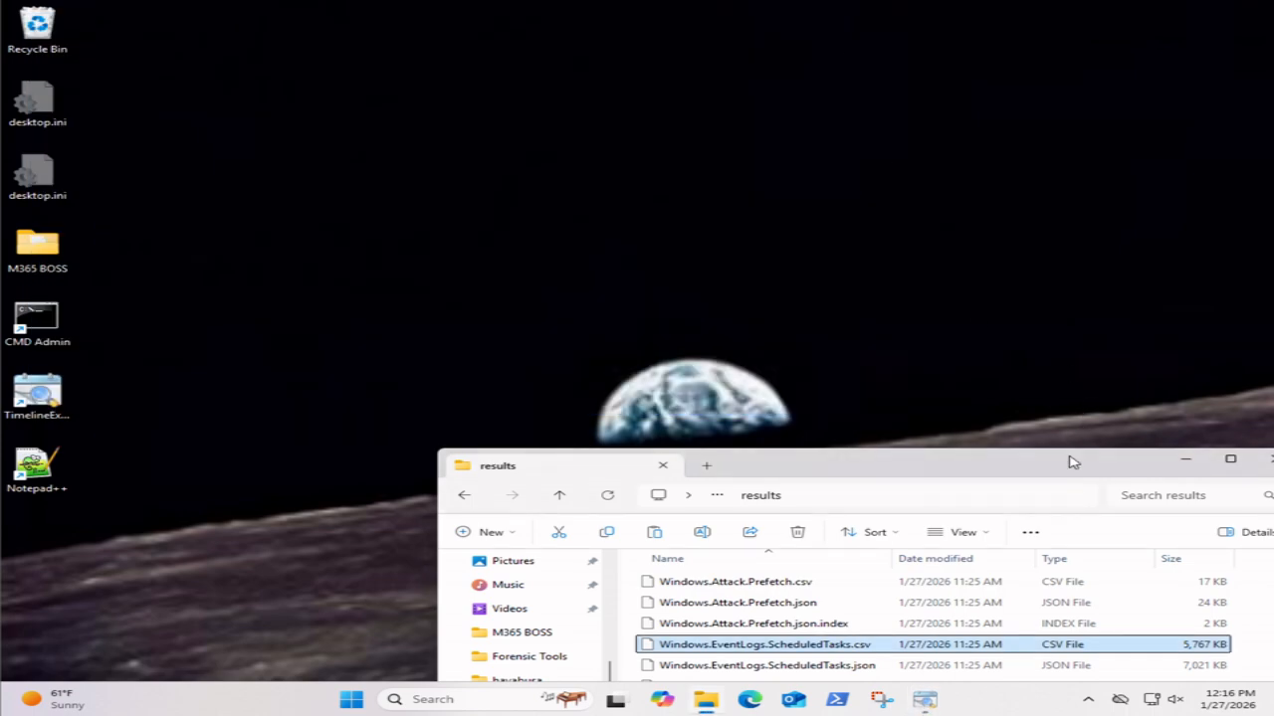
left_click_drag(1070, 462, 865, 376)
left_click(978, 374)
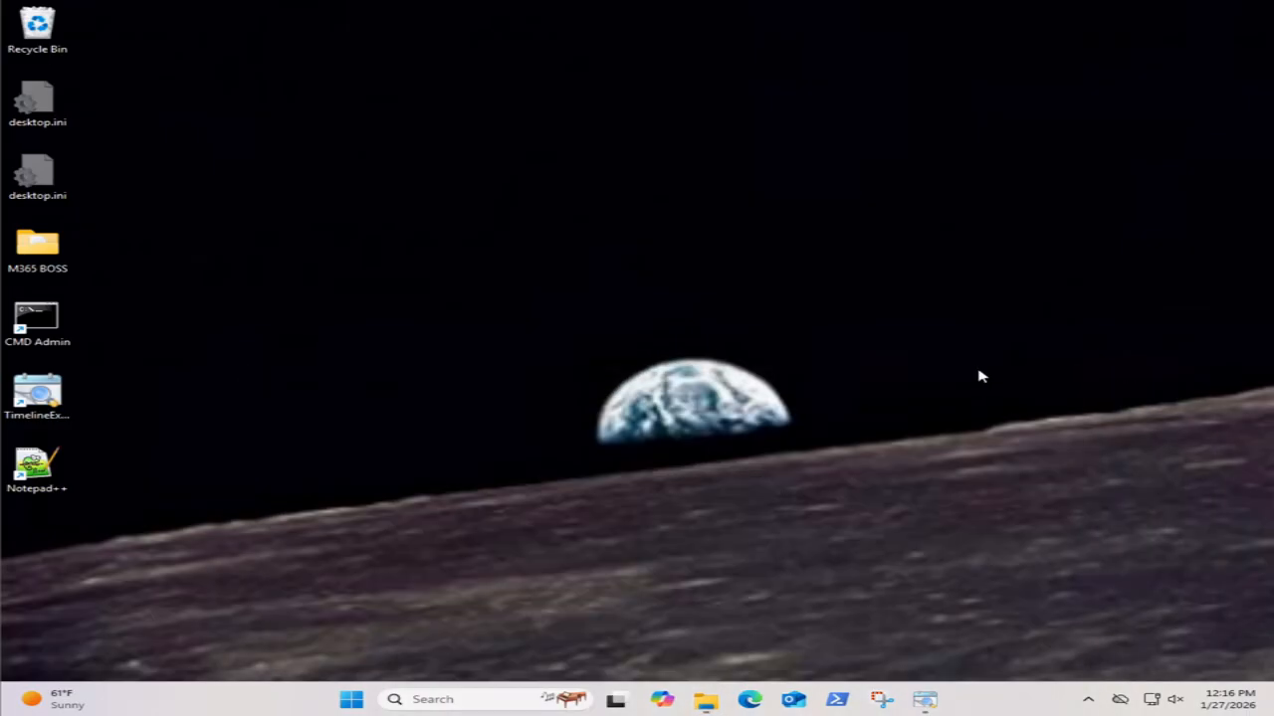
Step: Open an administrator command prompt and change its working directory to the user's Downloads folder
double_click(50, 326)
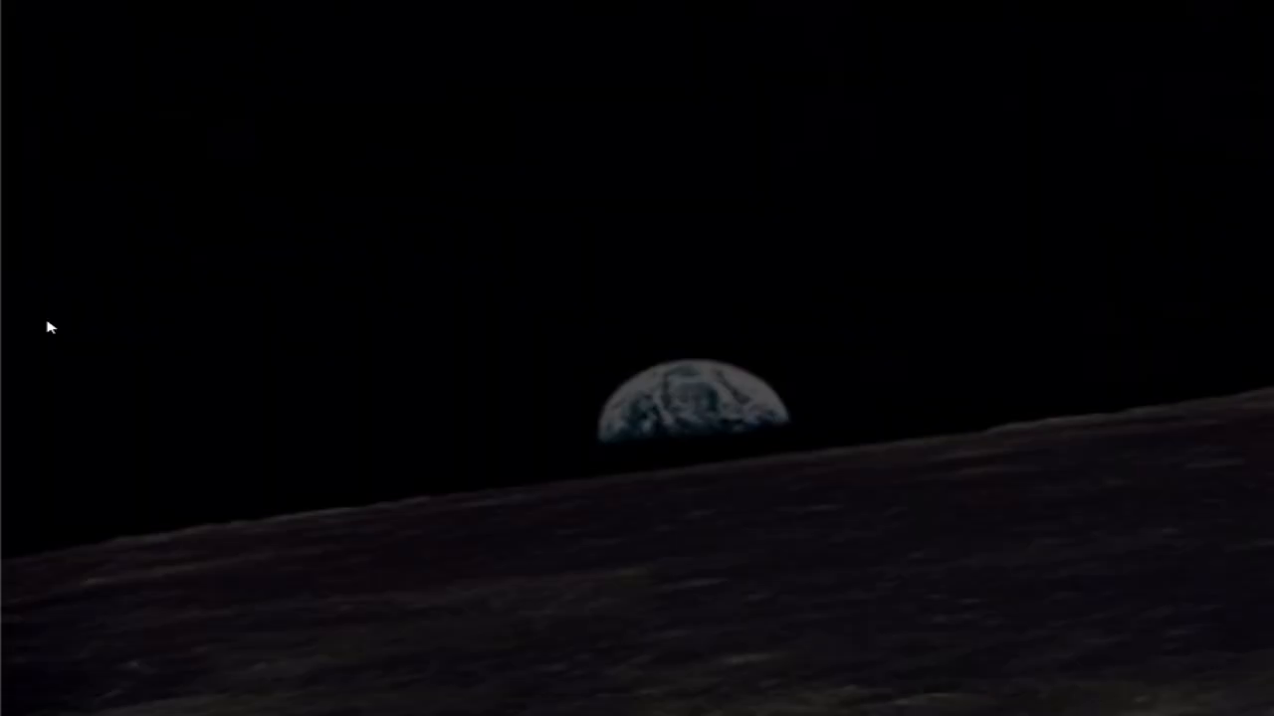
left_click(574, 470)
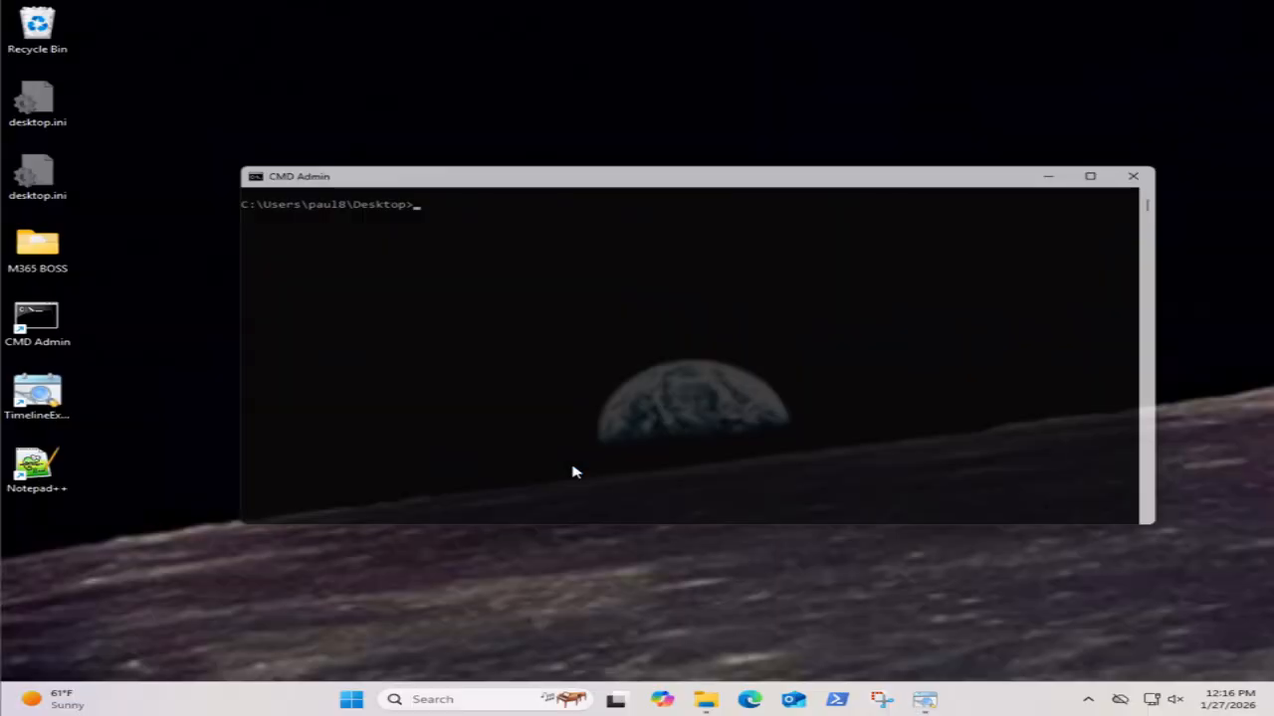
left_click(487, 322)
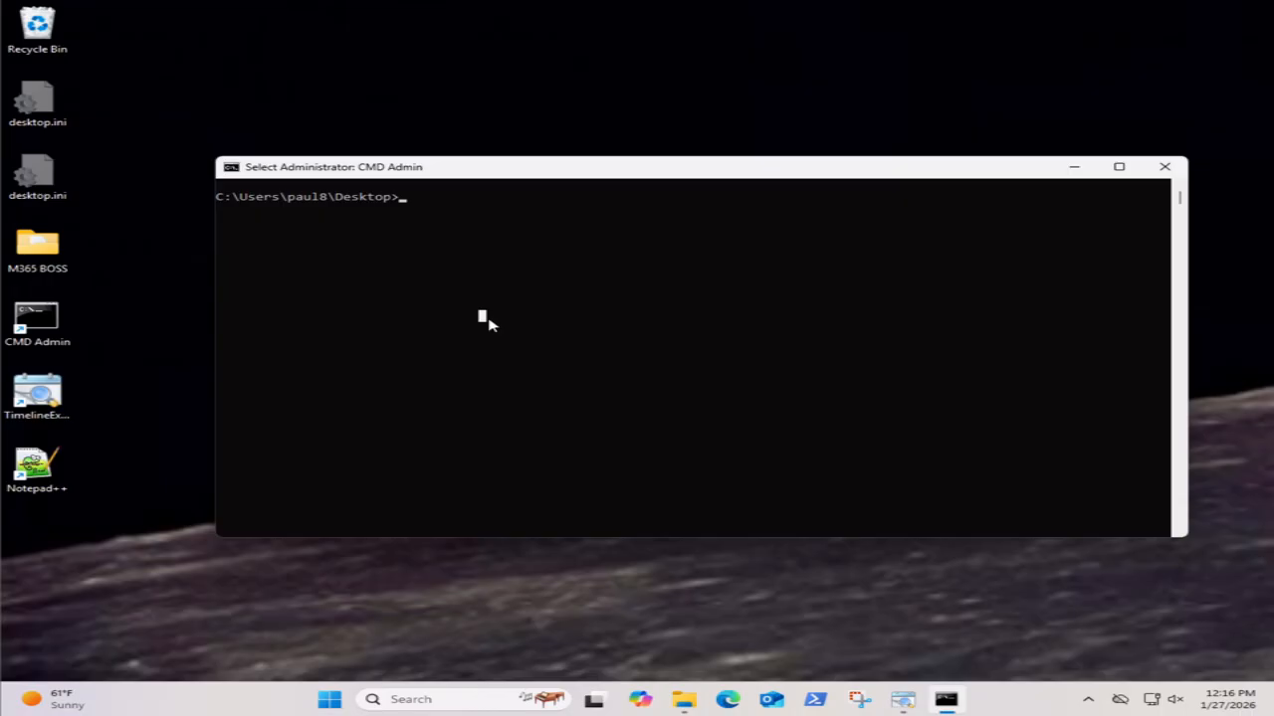
type("cd ..\\d")
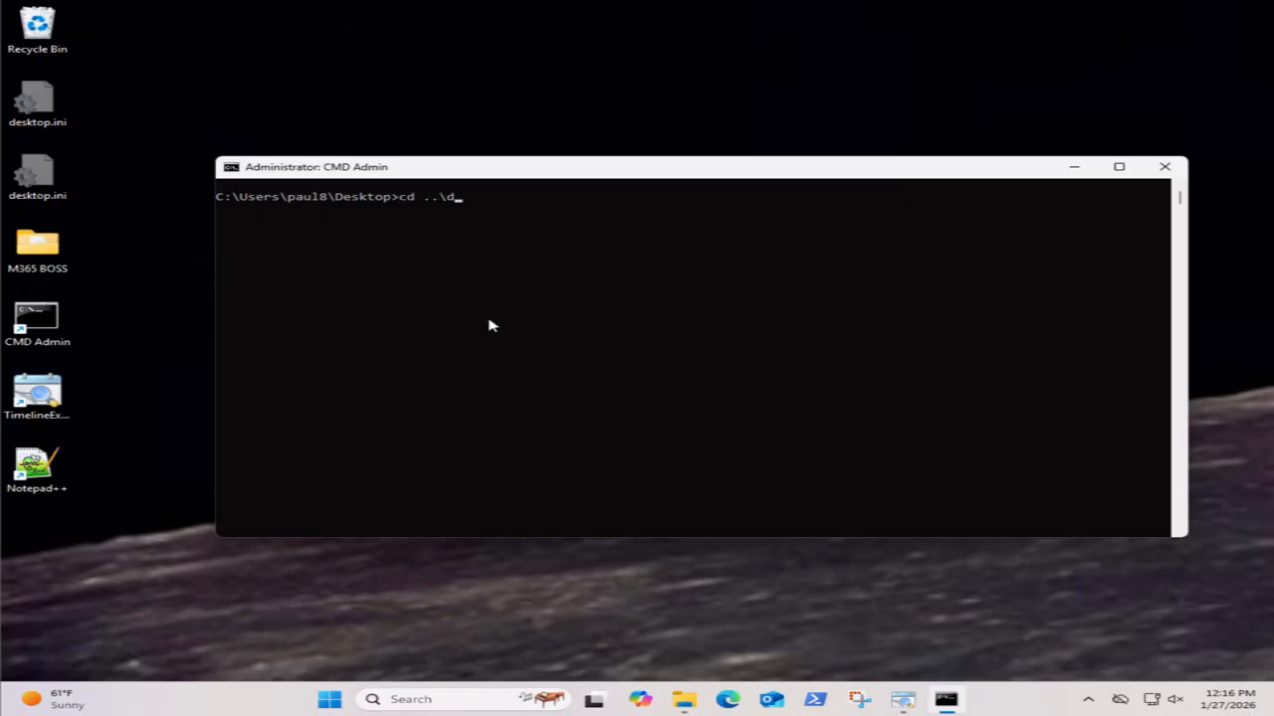
type("ow")
key("Tab")
key("Return")
Step: Run velociraptor-v0.75.6-windows-amd64.exe with gui --datastore velociraptor_data to start the Velociraptor web interface
type("v")
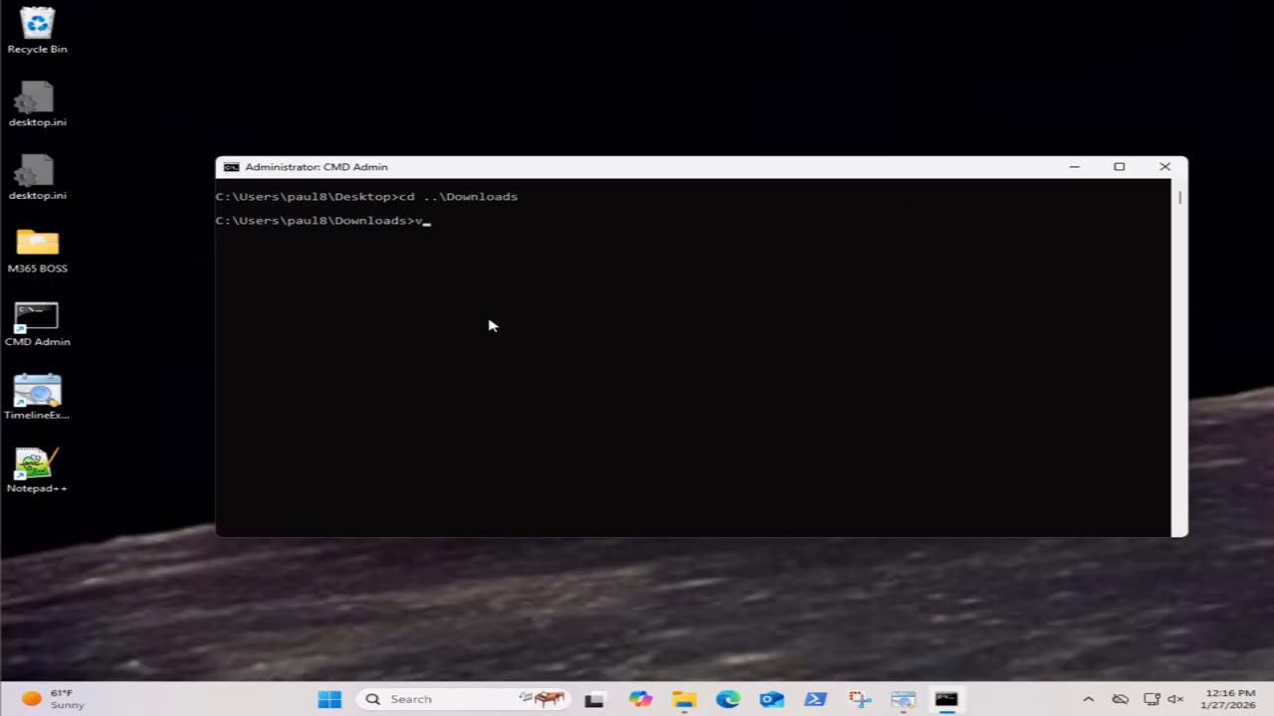
type("e")
key("Tab")
key("Tab")
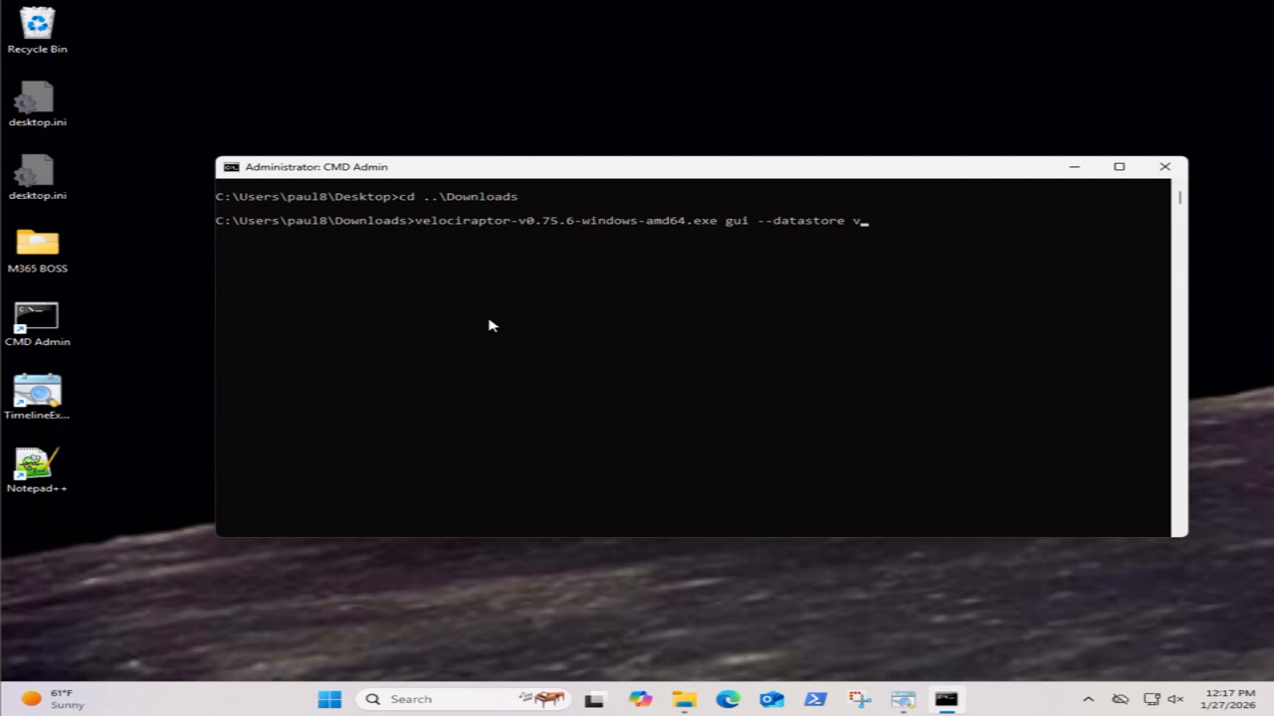
type("elociraptor_data")
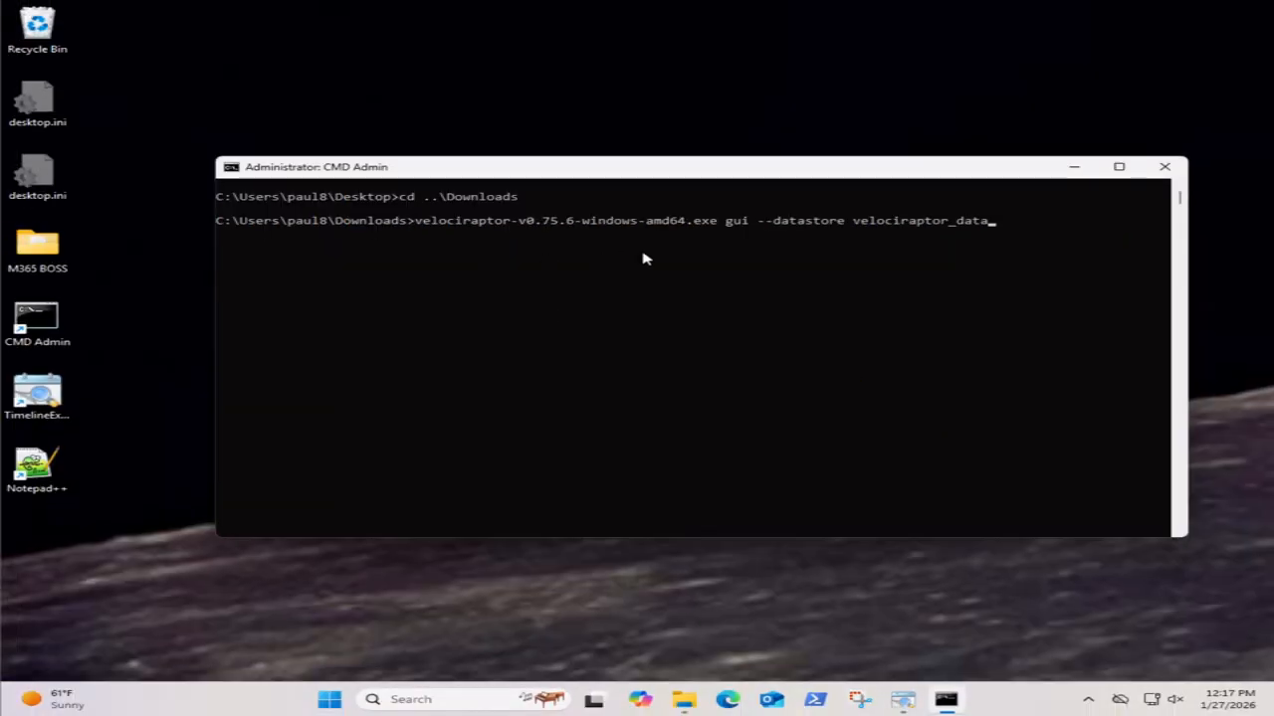
left_click(602, 276)
key("Escape")
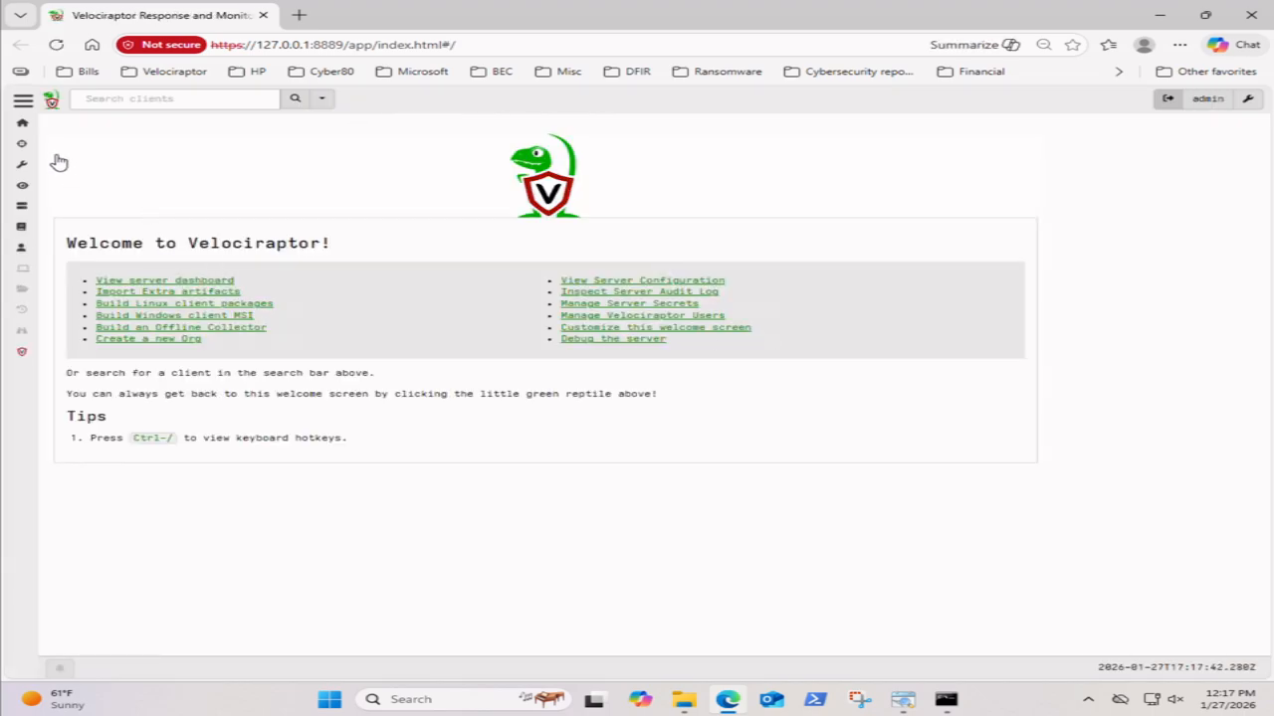
Step: View the artifacts, filter them to Server Artifacts, and select Server.Utils.ImportCollection
left_click(22, 103)
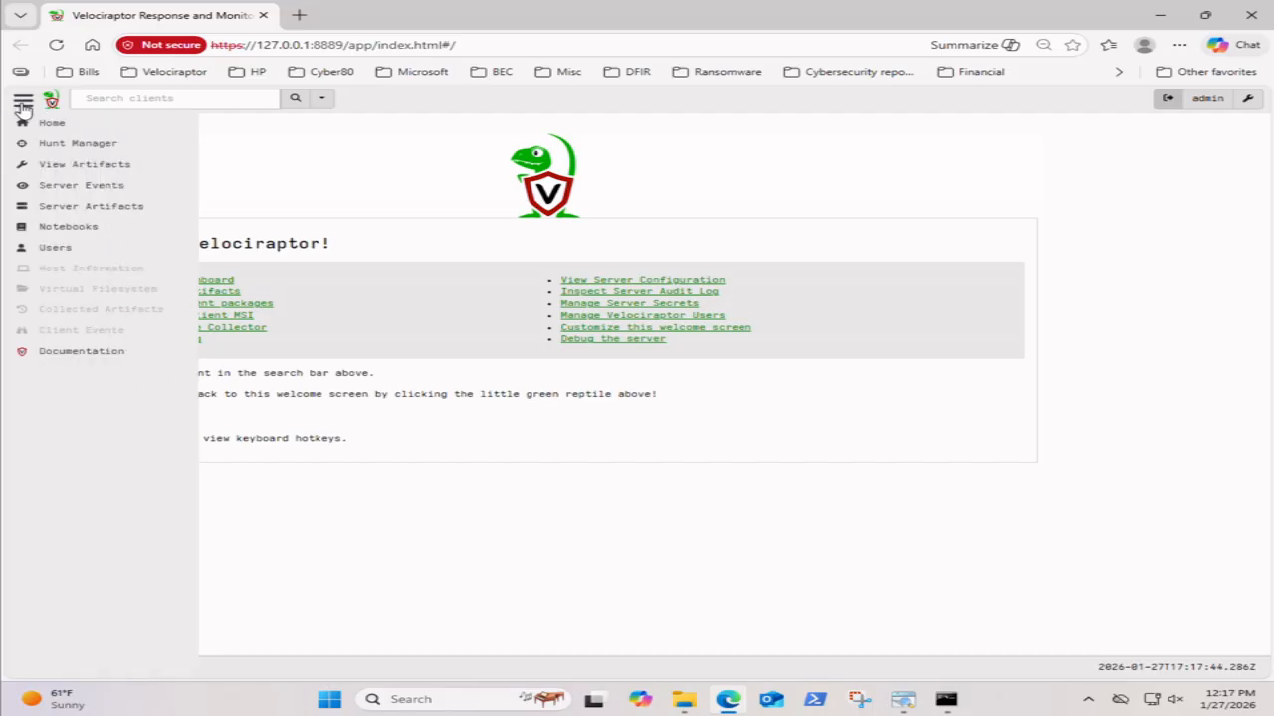
left_click(134, 171)
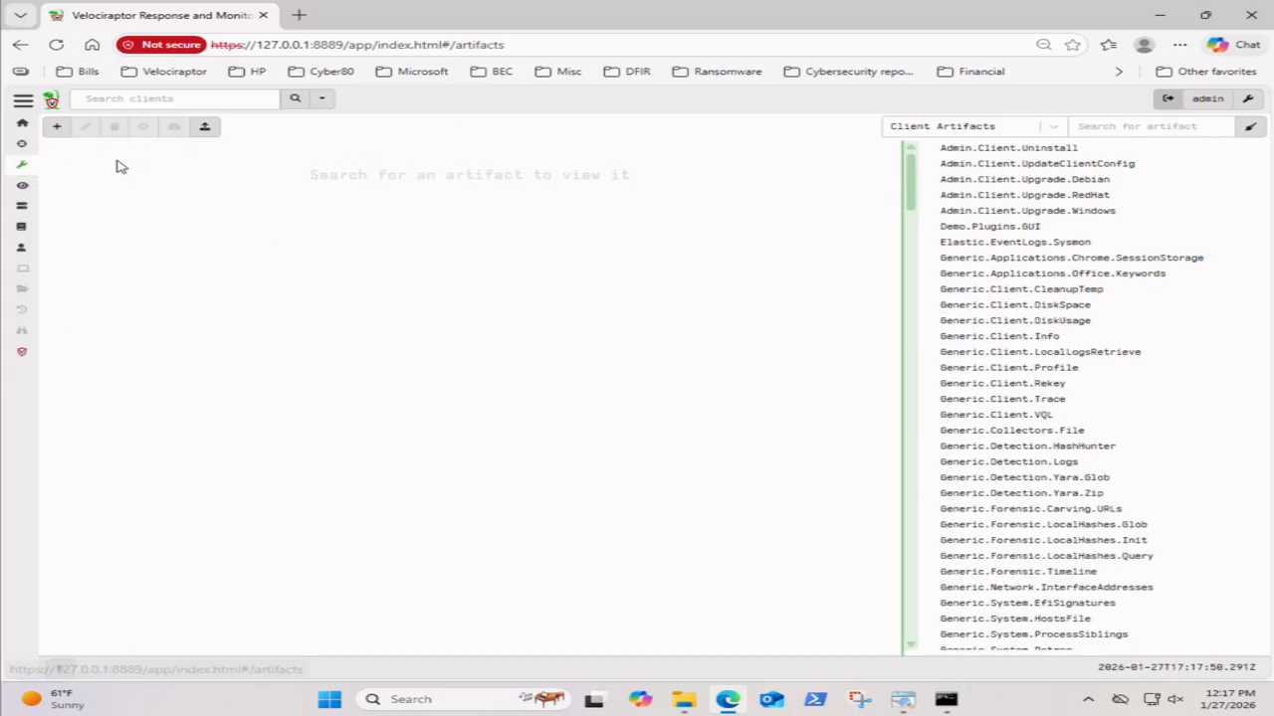
left_click(971, 130)
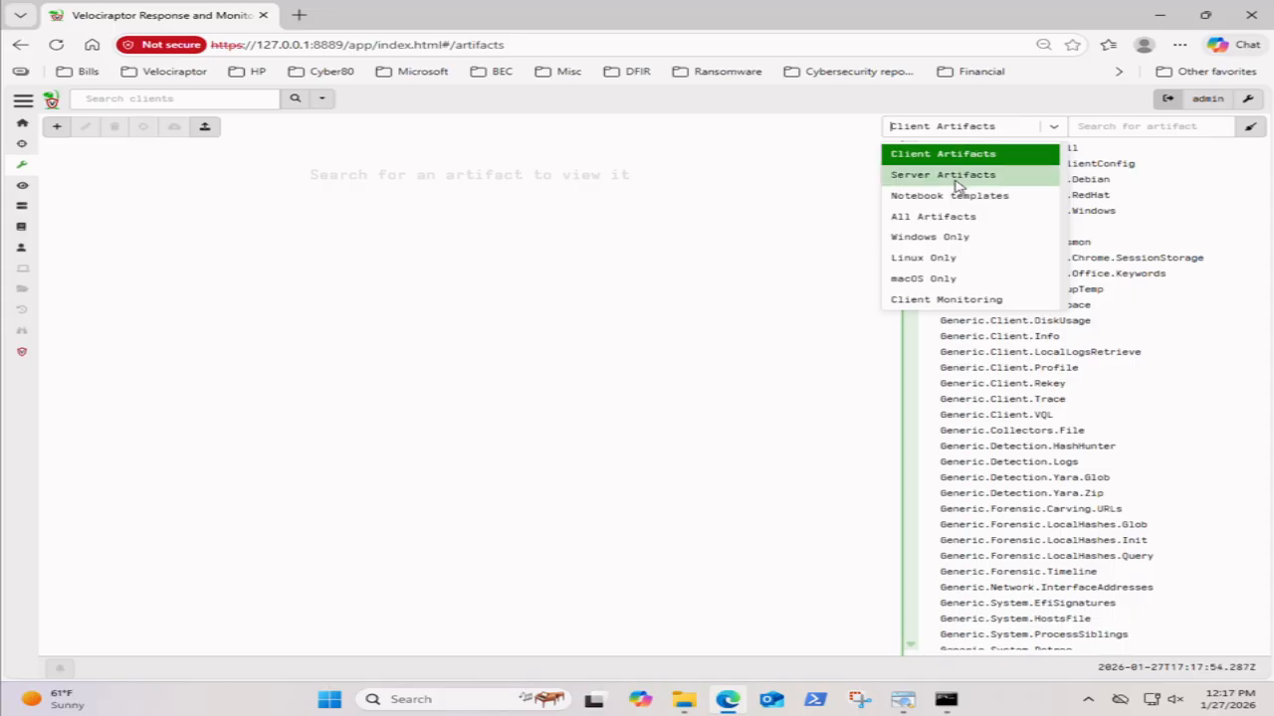
left_click(1005, 180)
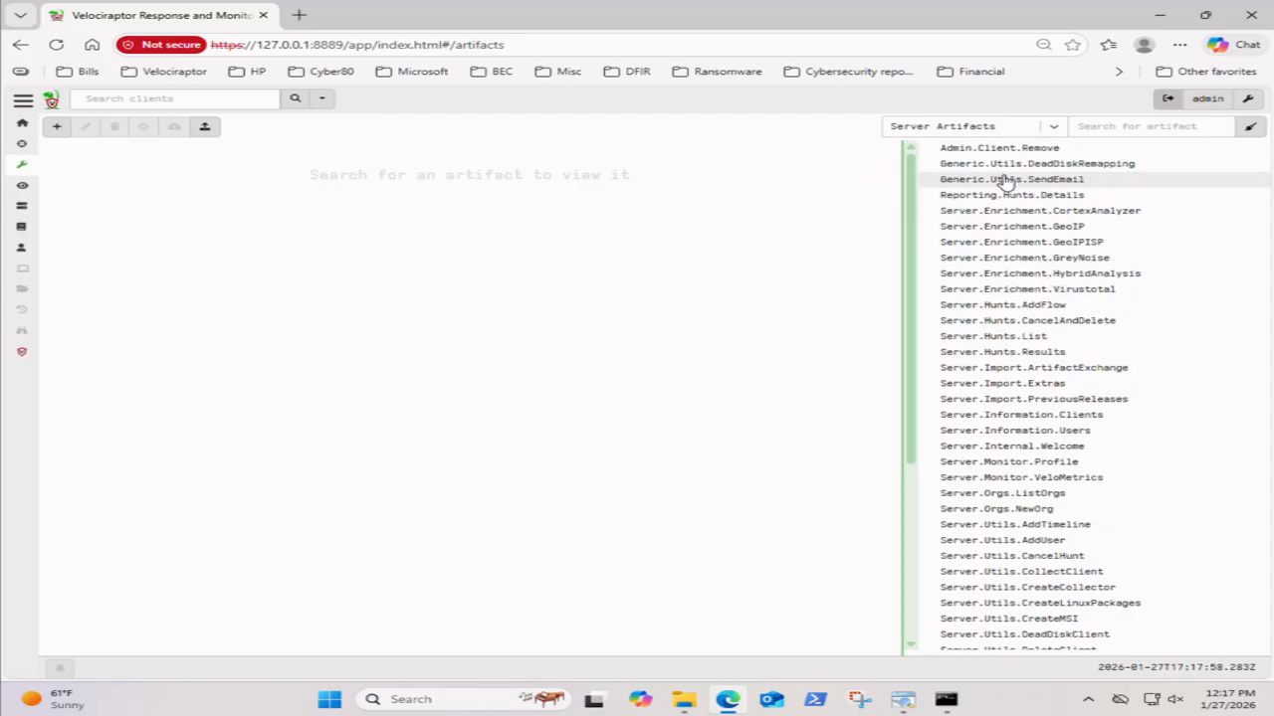
scroll(1061, 346, "down", 1)
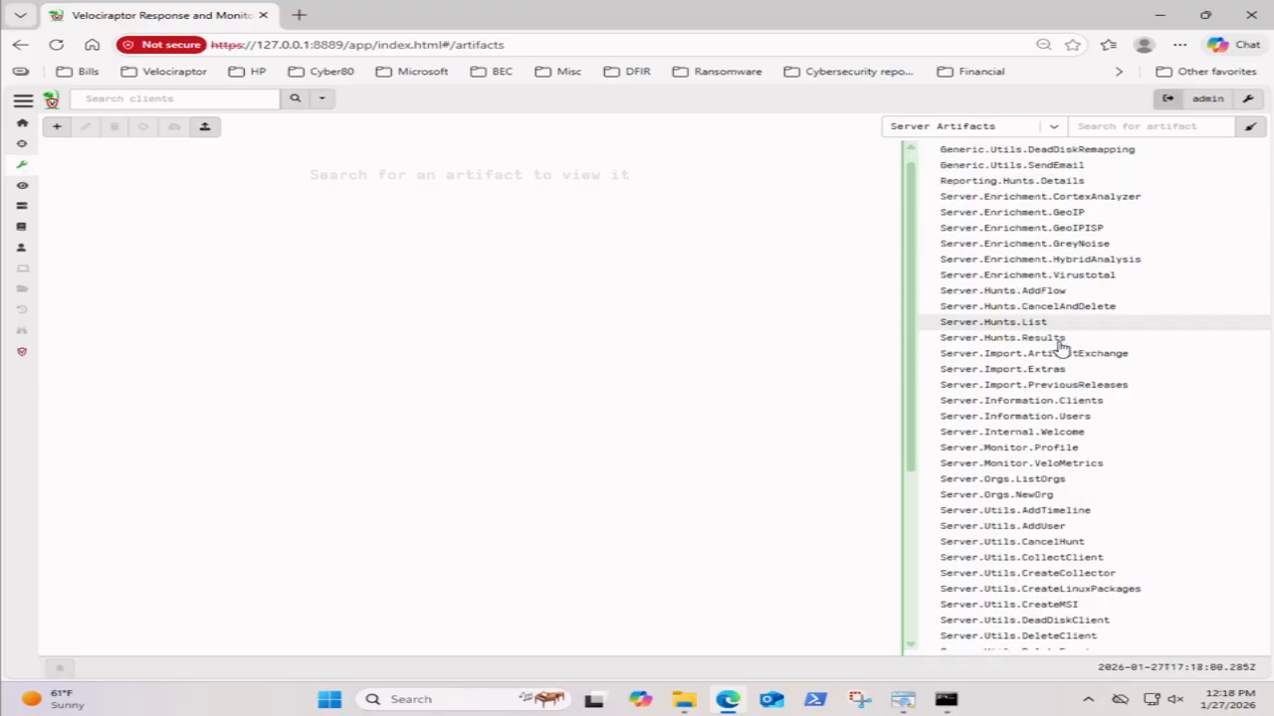
scroll(1060, 344, "down", 3)
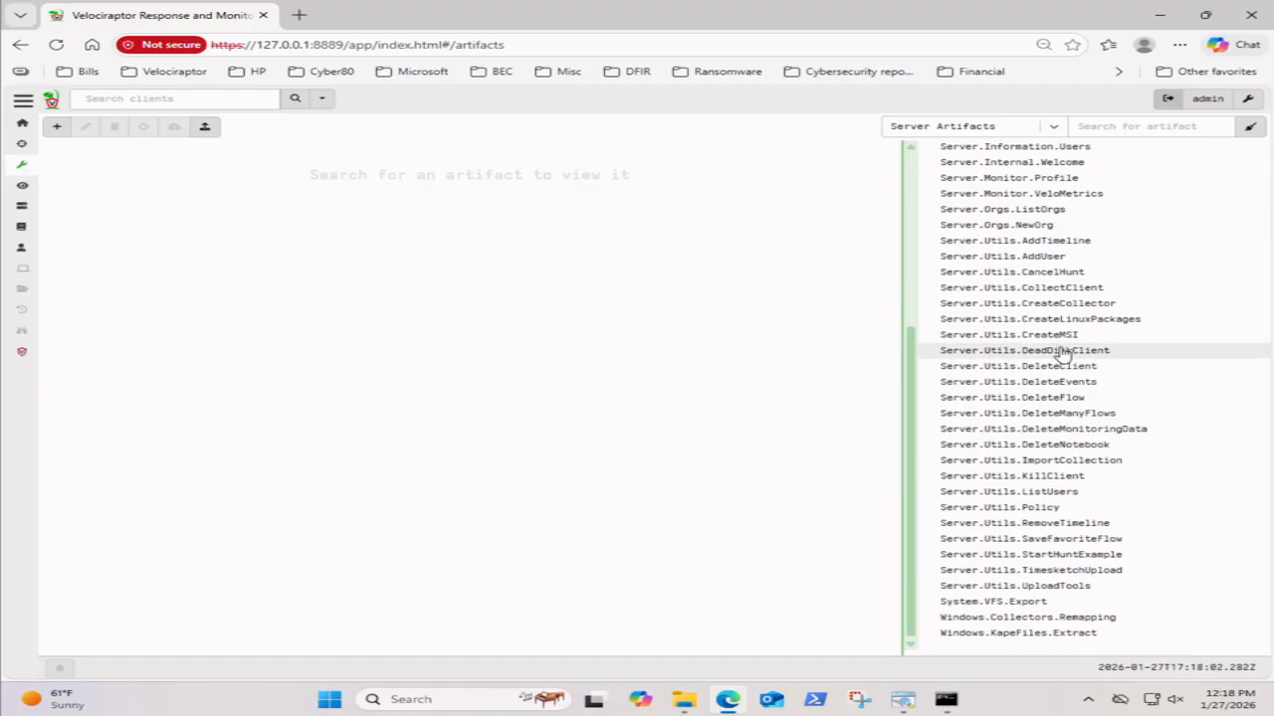
left_click(988, 462)
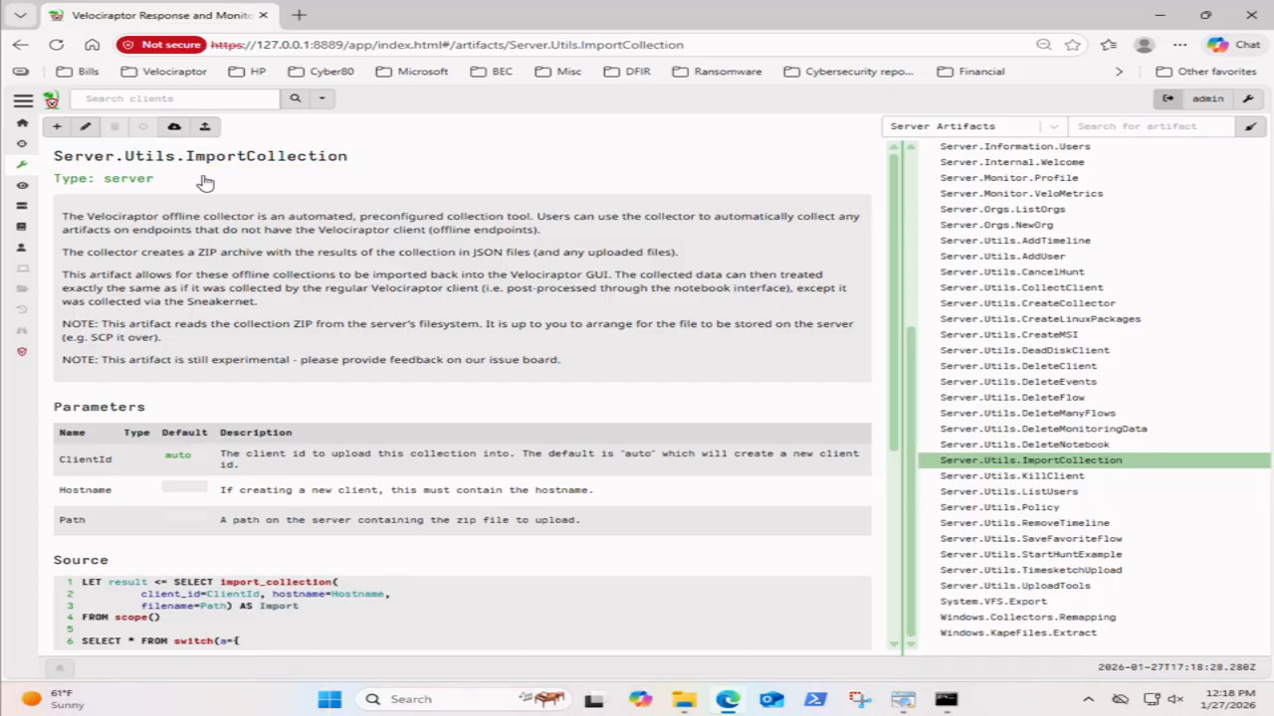
Step: Start a new collection from Server.Utils.ImportCollection and expand its parameters for configuration
left_click(173, 127)
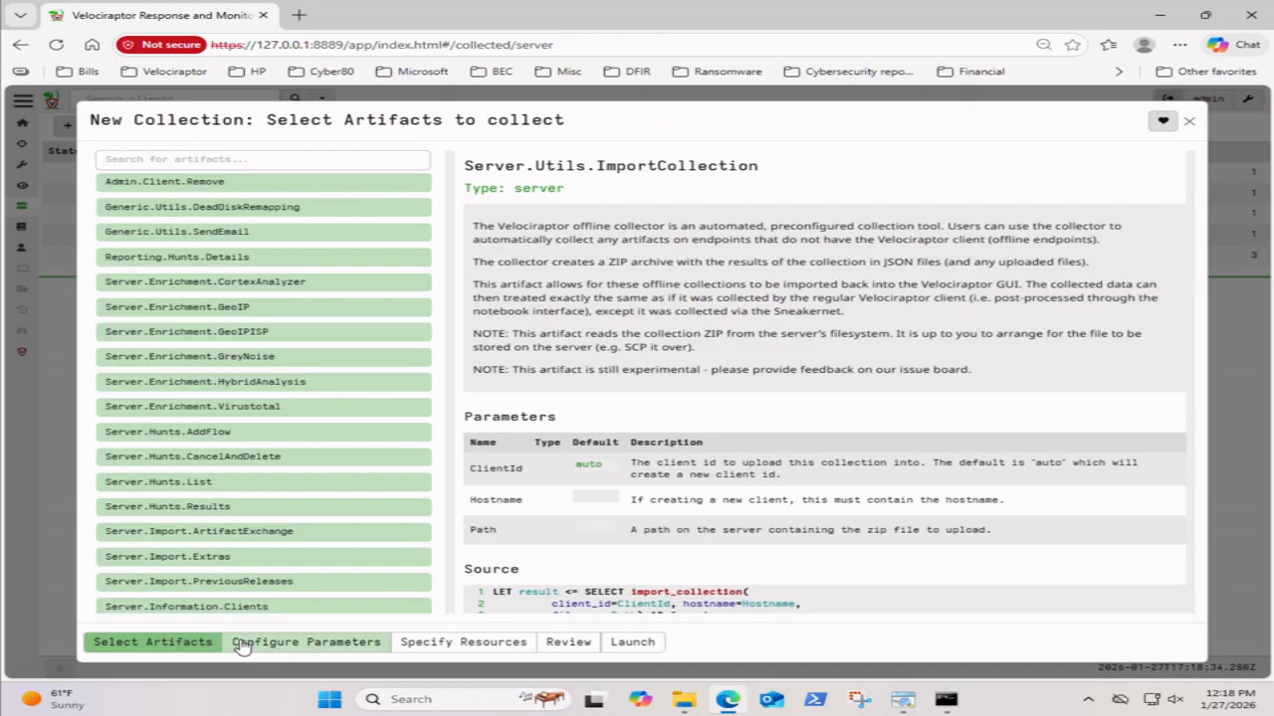
left_click(312, 644)
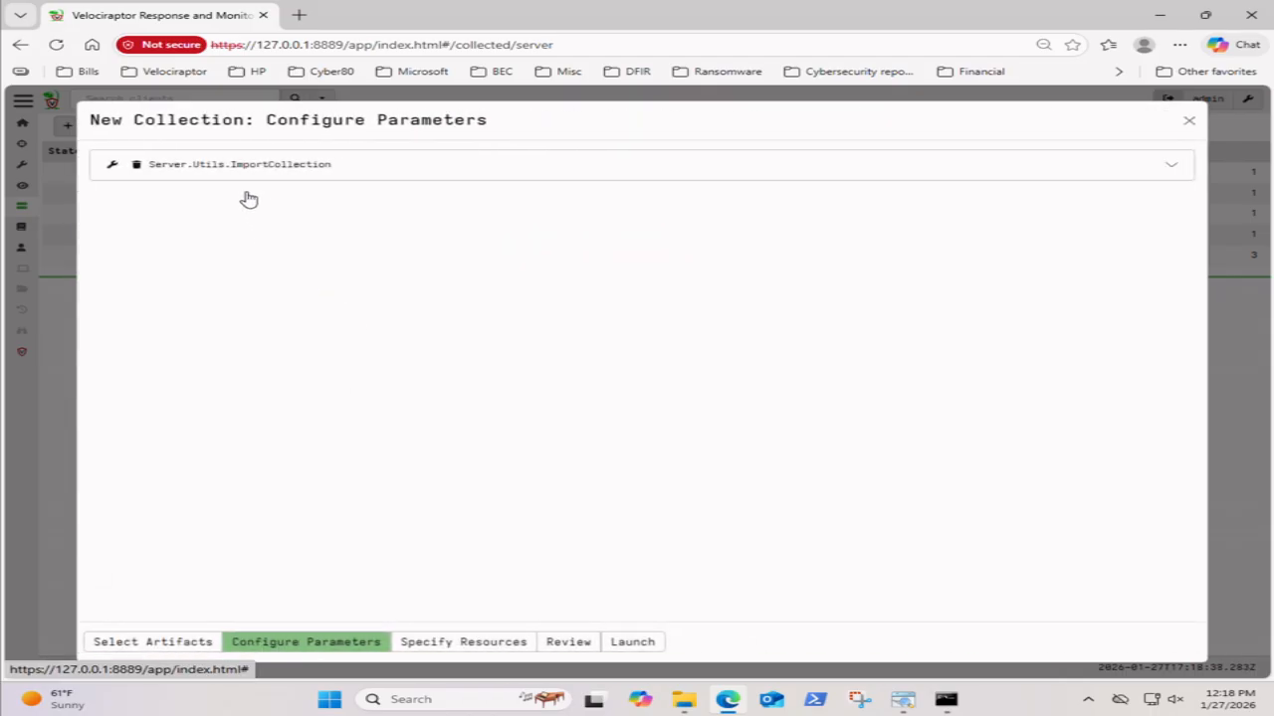
left_click(250, 171)
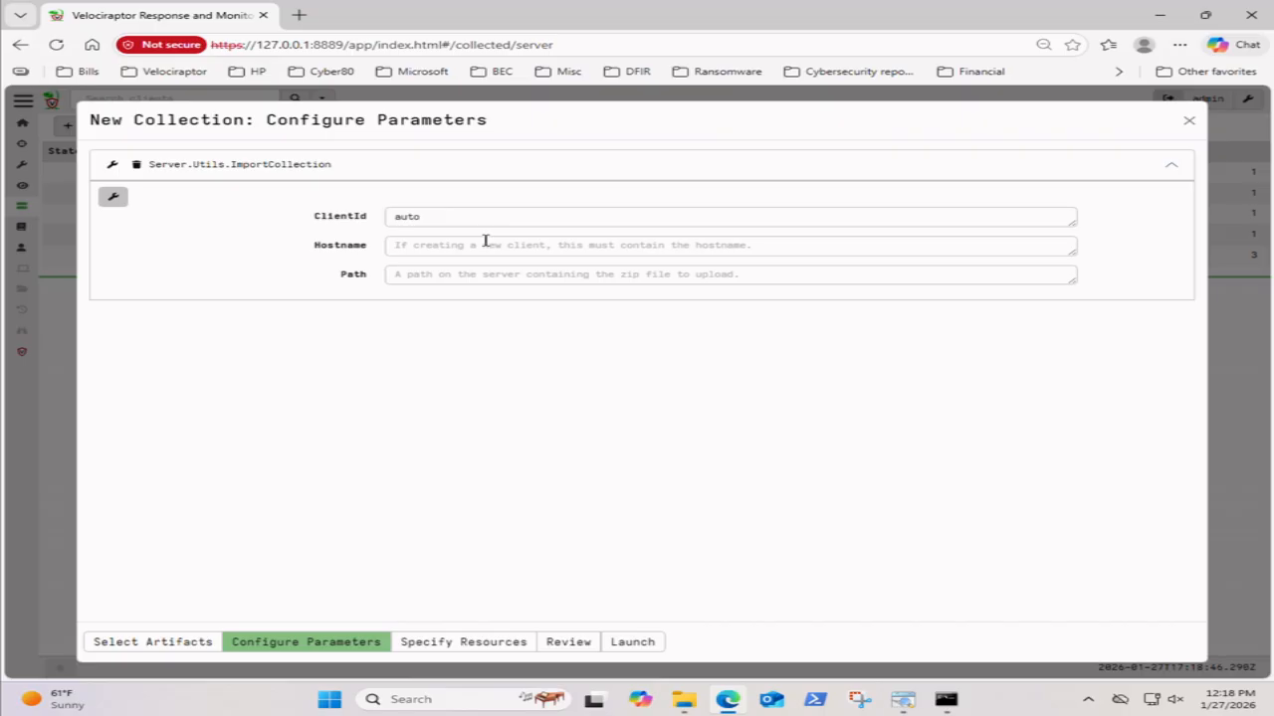
left_click(464, 277)
left_click(686, 703)
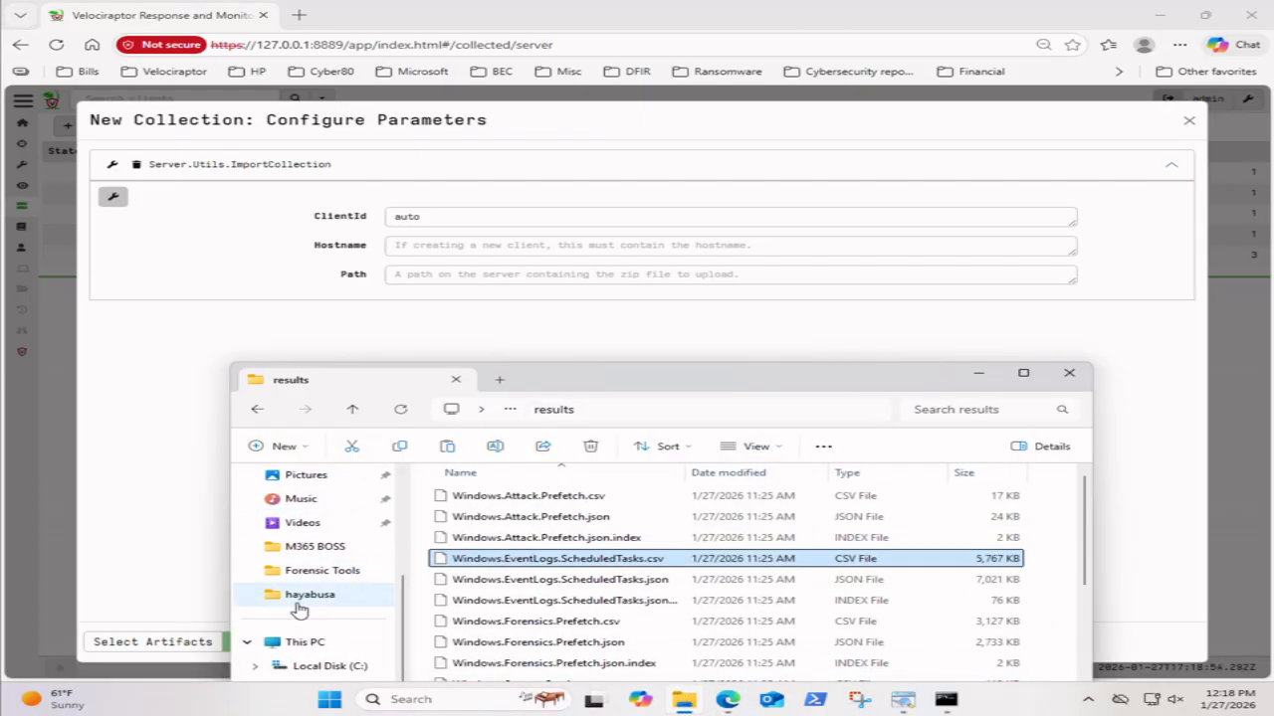
scroll(316, 595, "up", 3)
scroll(318, 593, "down", 3)
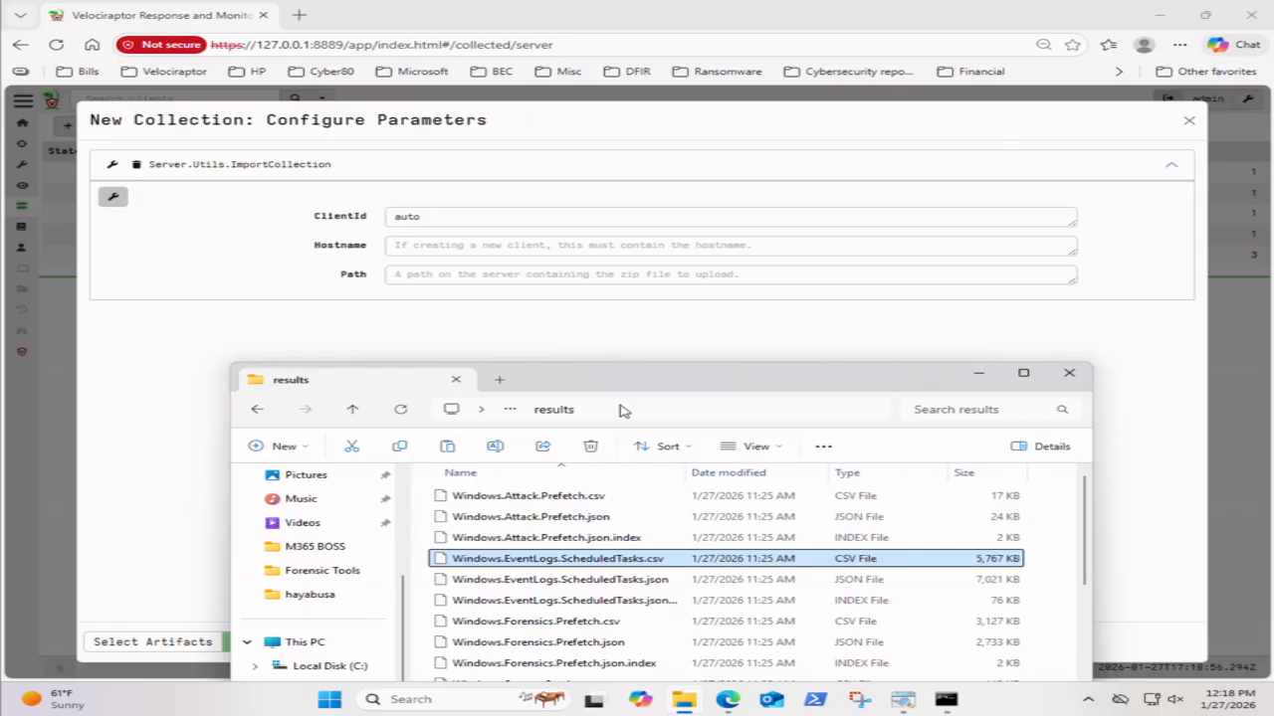
left_click_drag(612, 386, 605, 322)
left_click(322, 650)
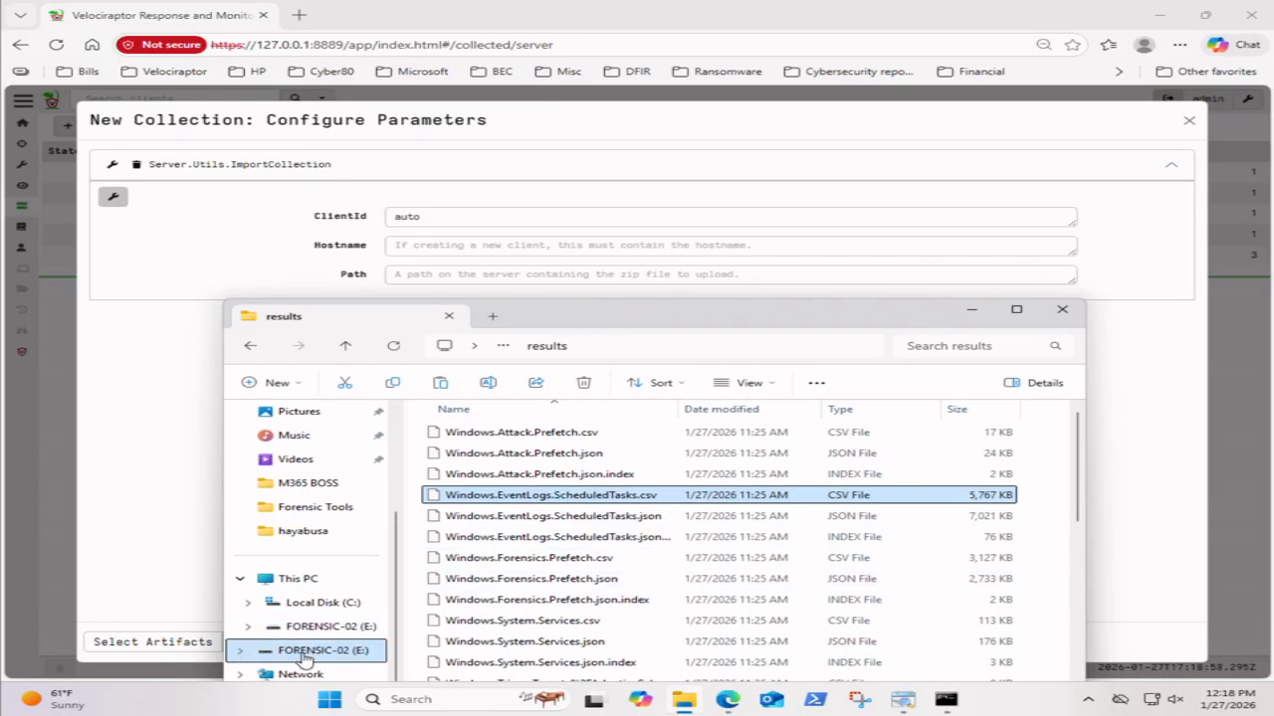
left_click(481, 517)
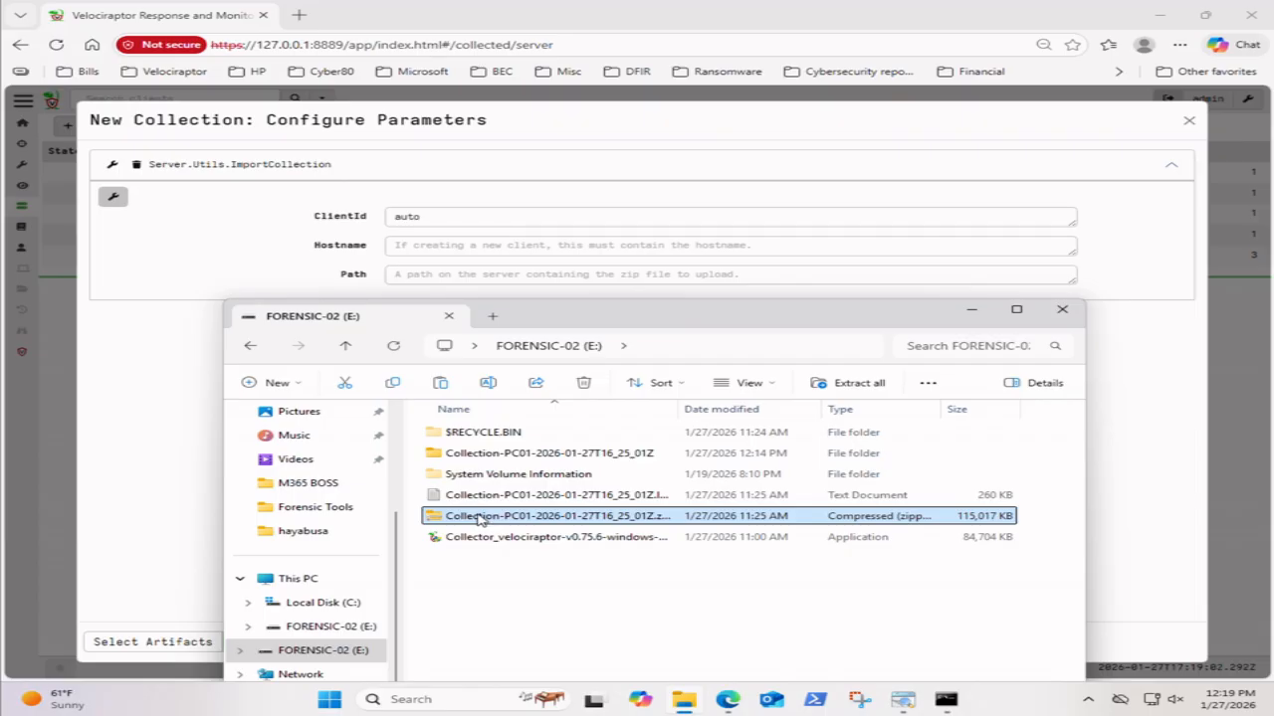
right_click(481, 519)
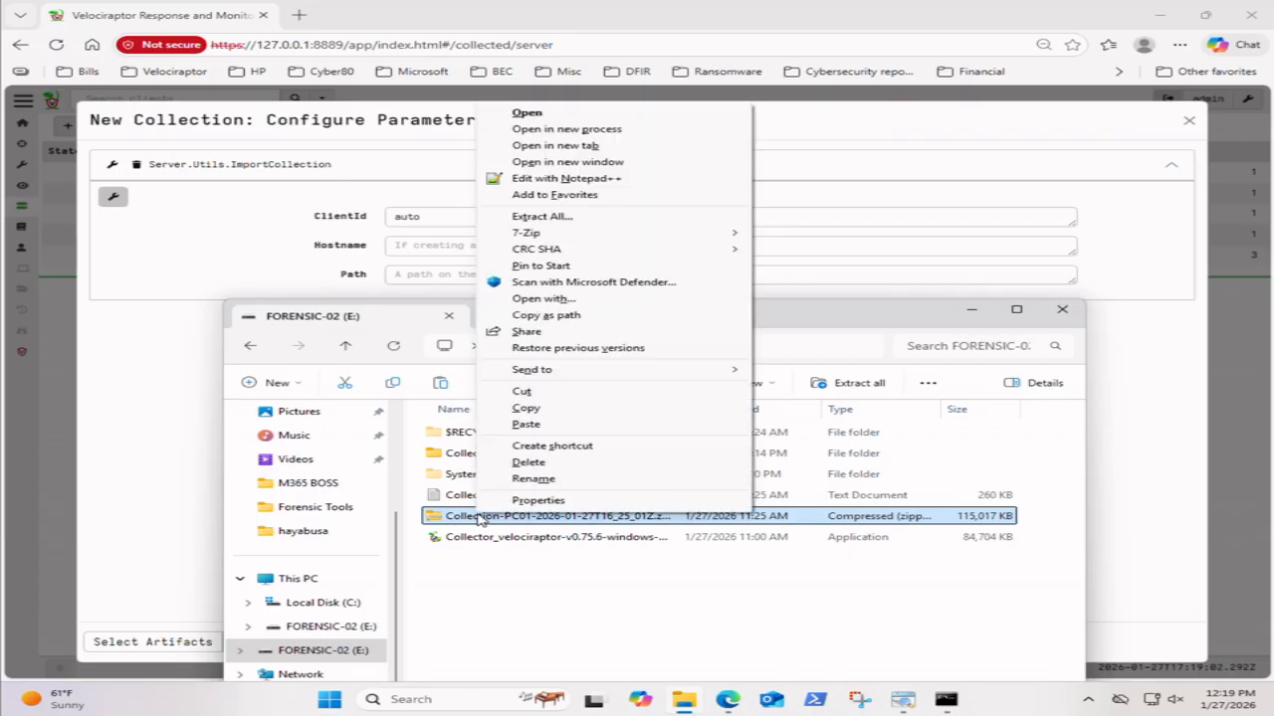
left_click(537, 314)
left_click(442, 279)
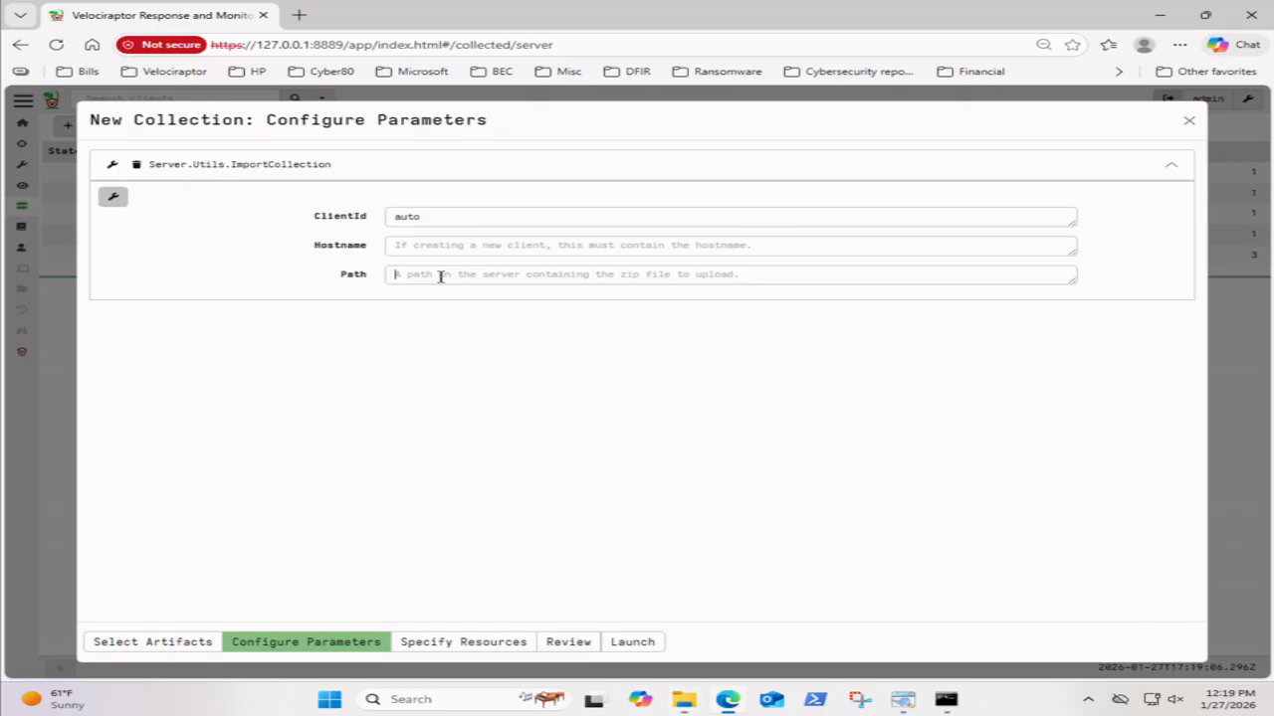
key("ctrl+v")
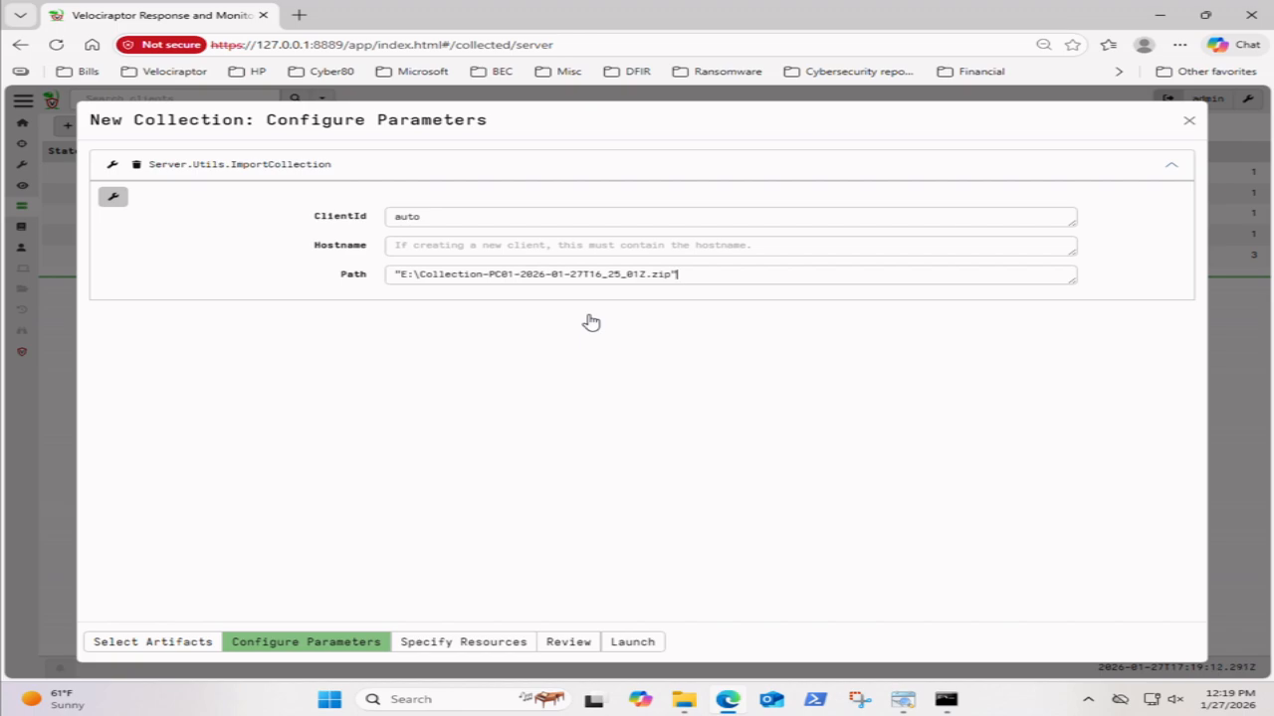
left_click(620, 643)
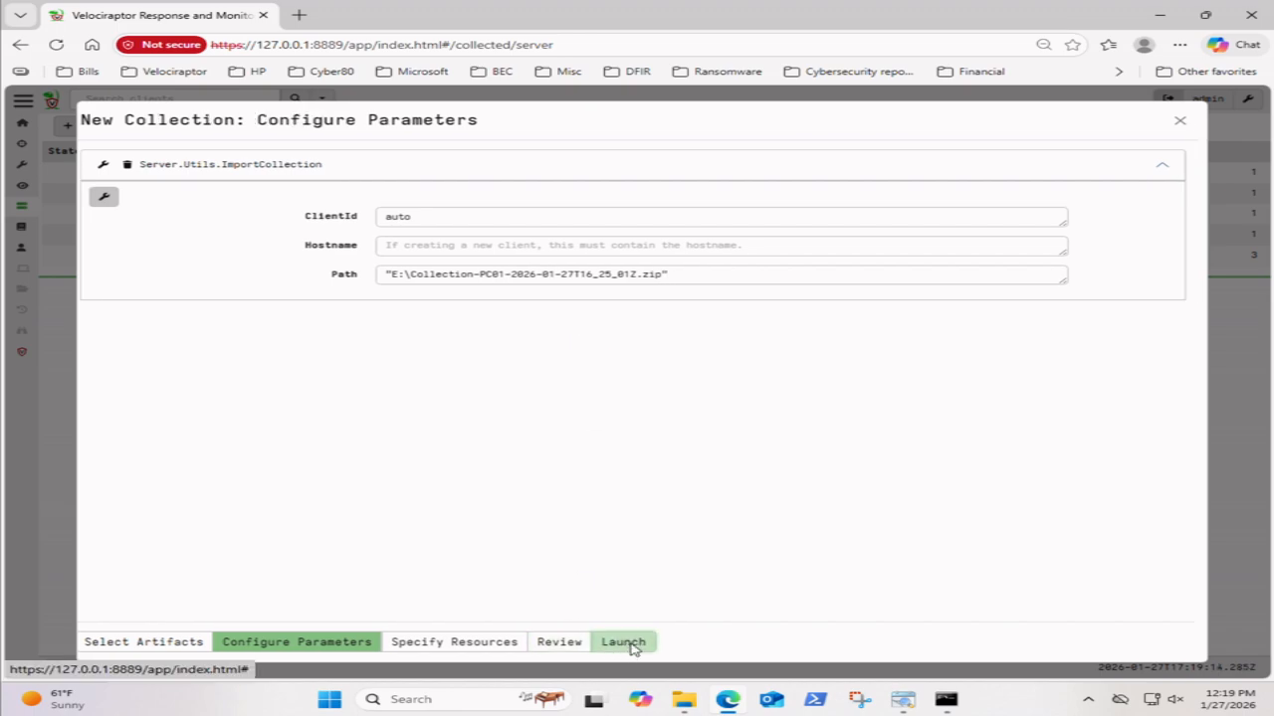
left_click(206, 173)
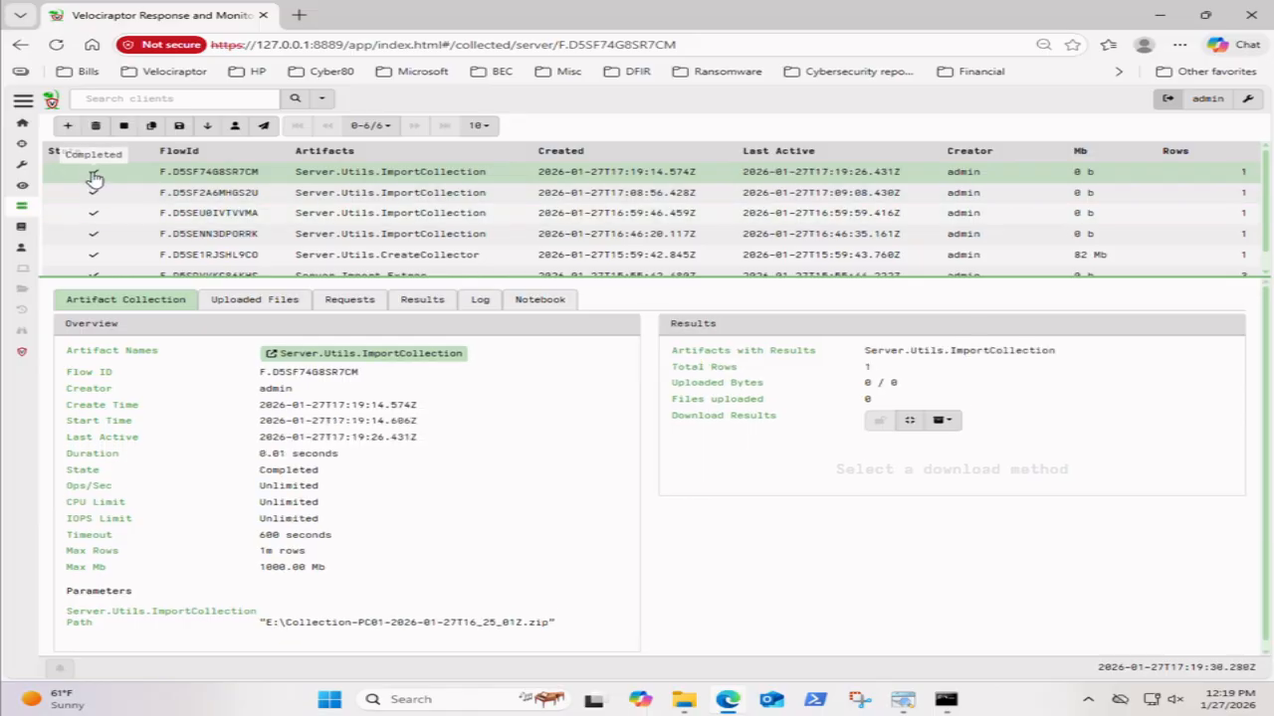
Step: List all Velociraptor clients and open the host overview of client PC01
left_click(323, 101)
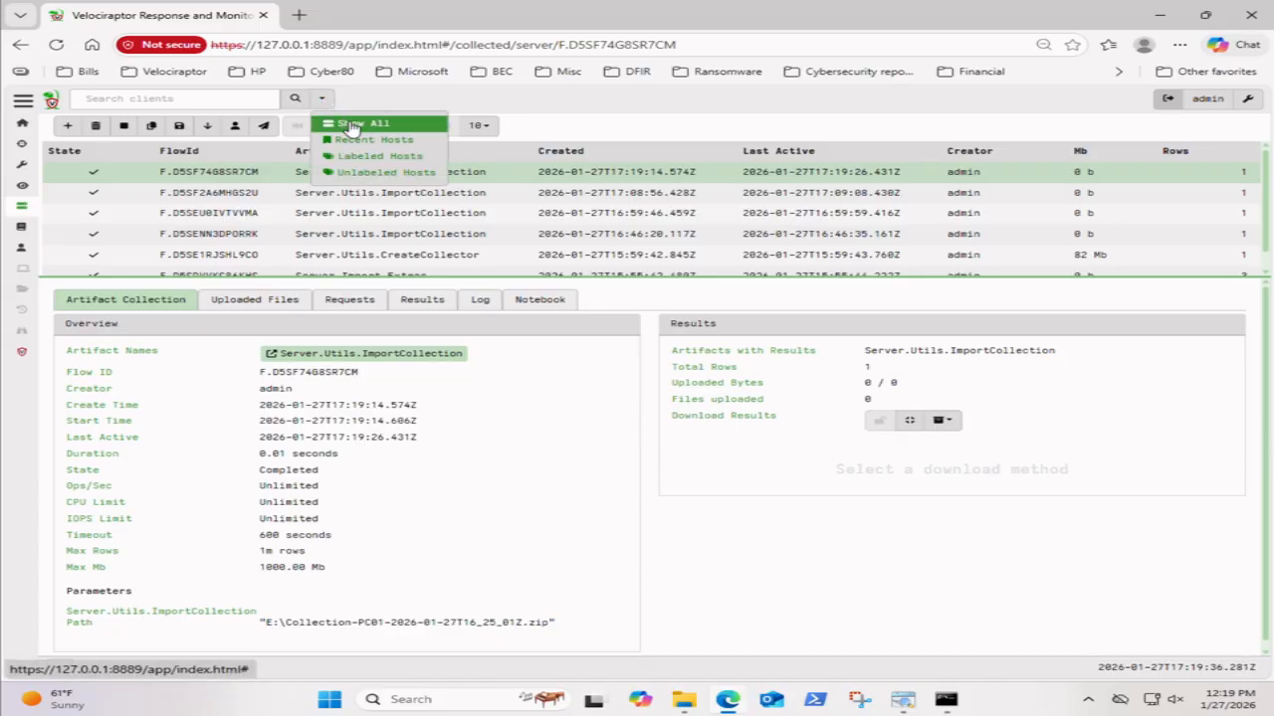
left_click(350, 124)
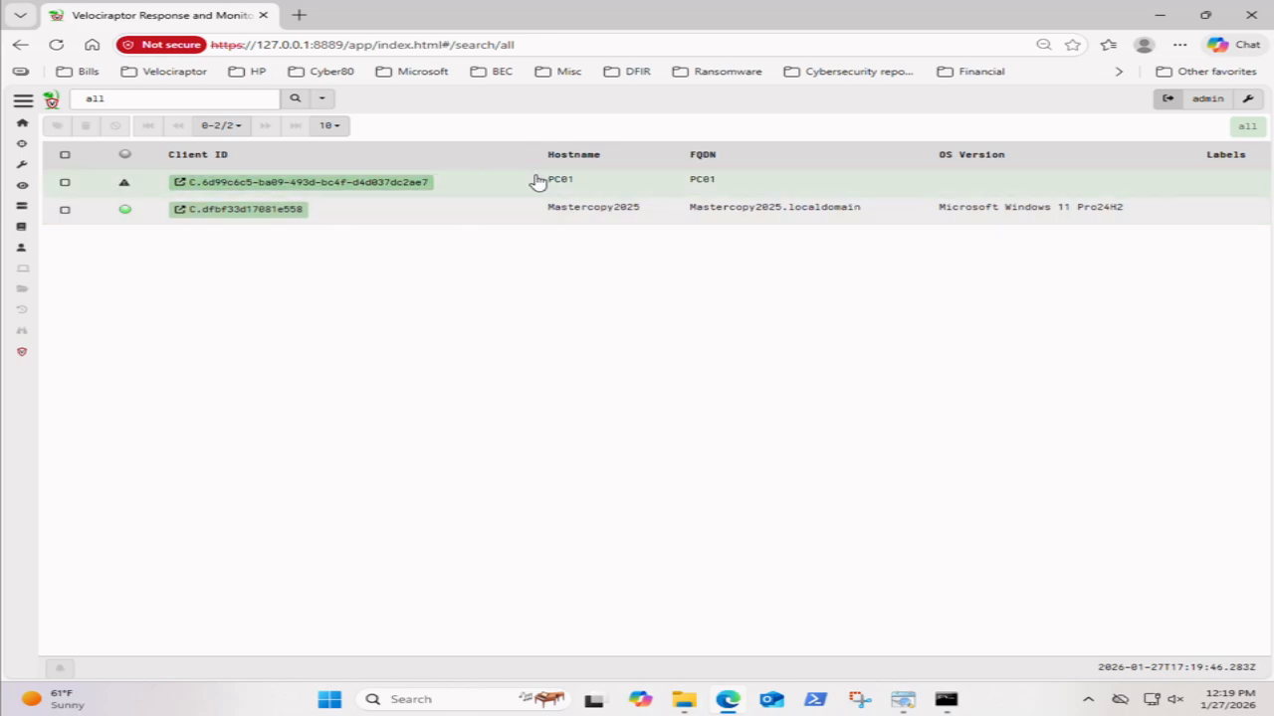
left_click_drag(547, 182, 579, 192)
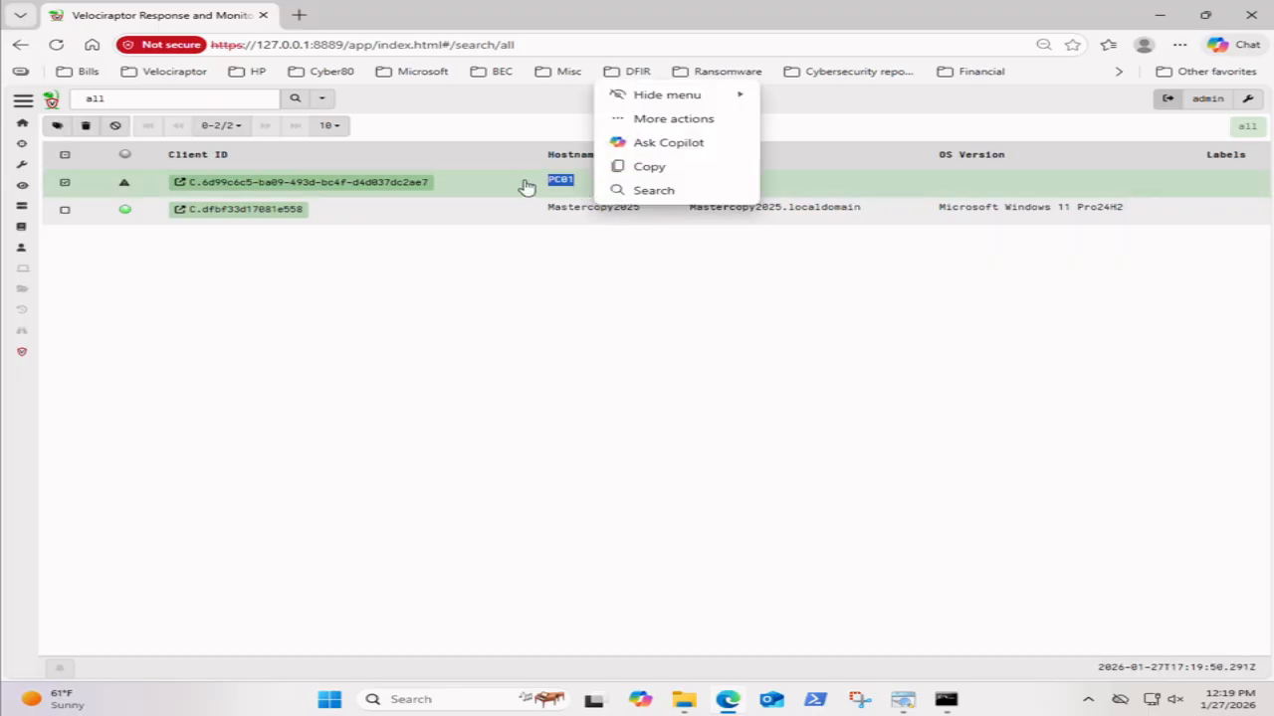
left_click(527, 188)
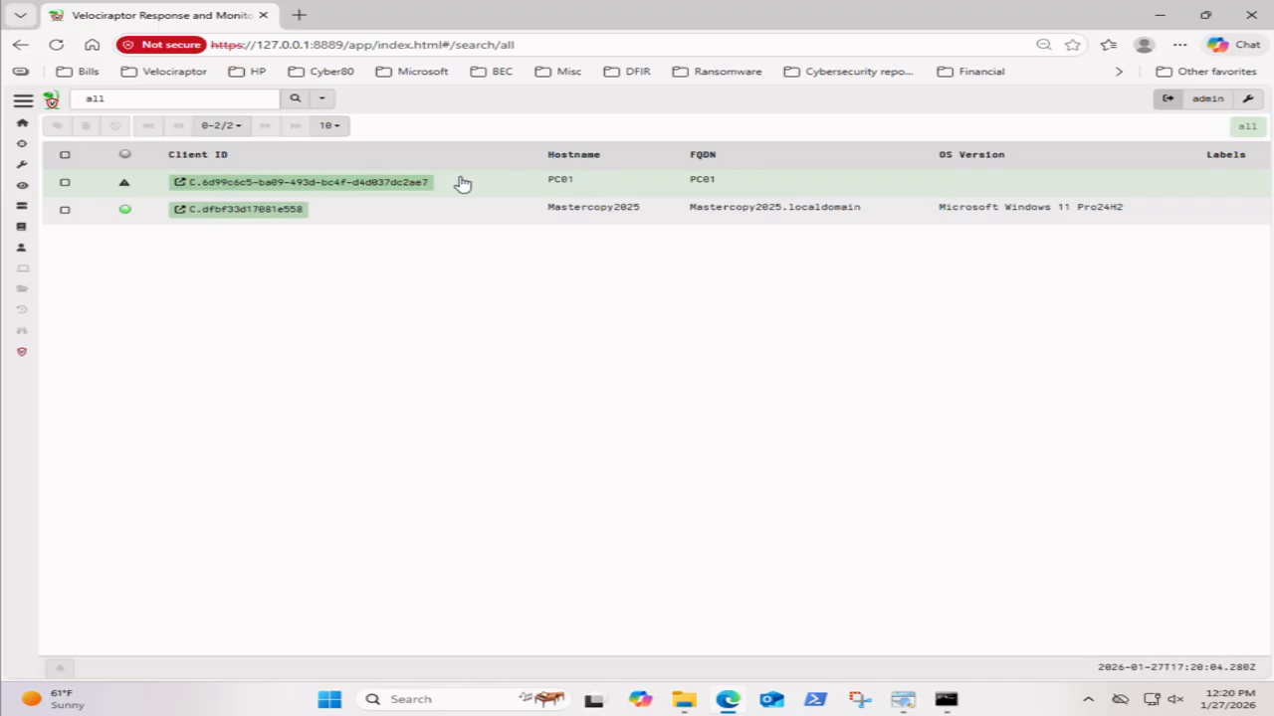
left_click(261, 184)
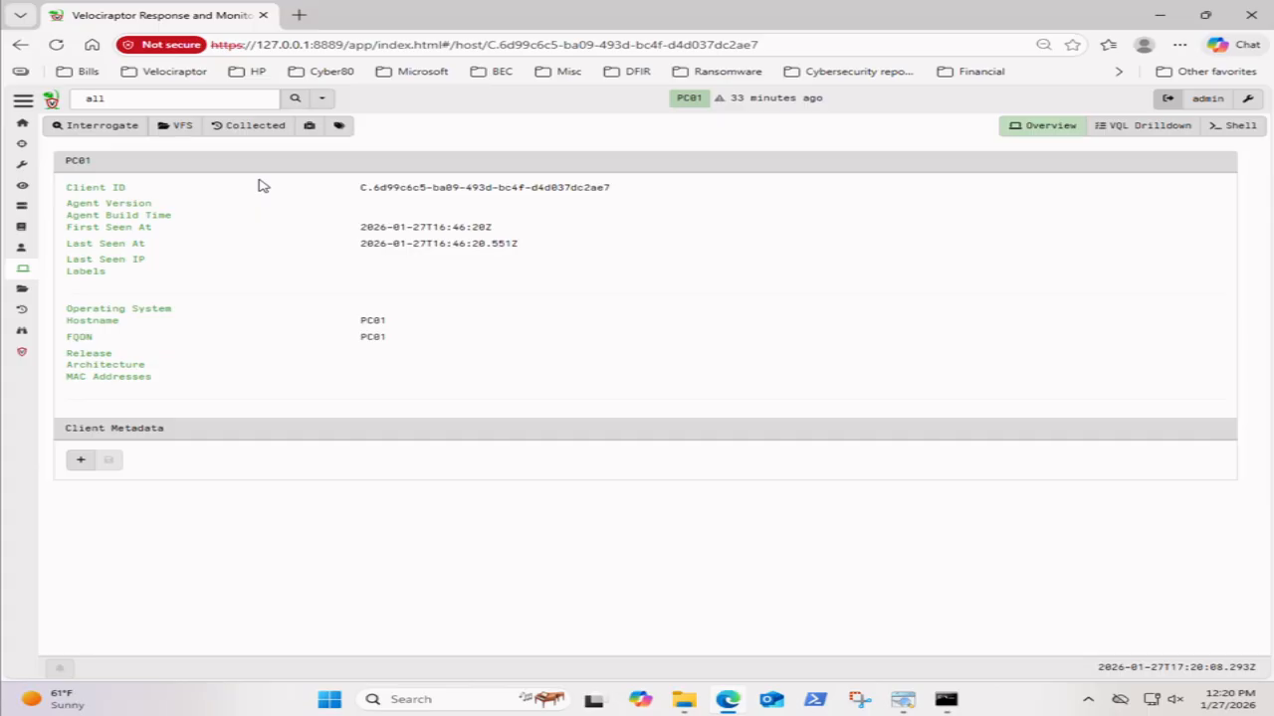
Step: Open PC01's collected artifacts, select the first listed flow, and view its notebook
left_click(256, 129)
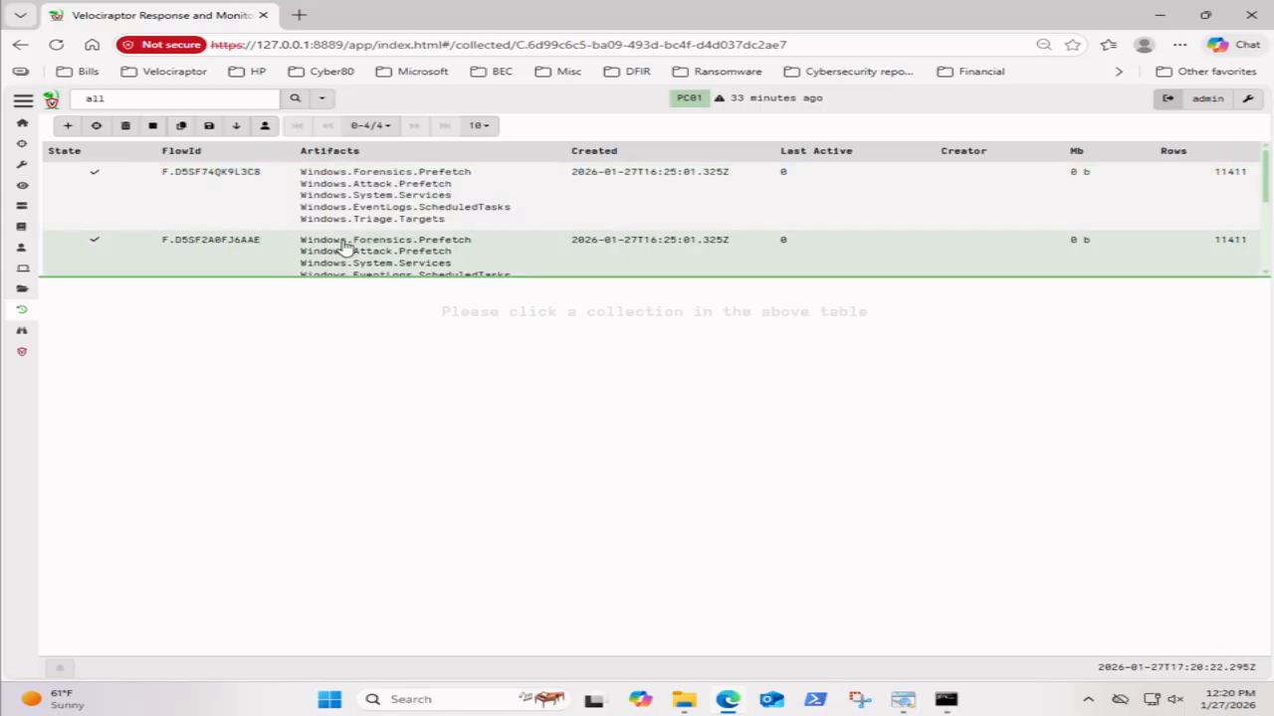
left_click(404, 205)
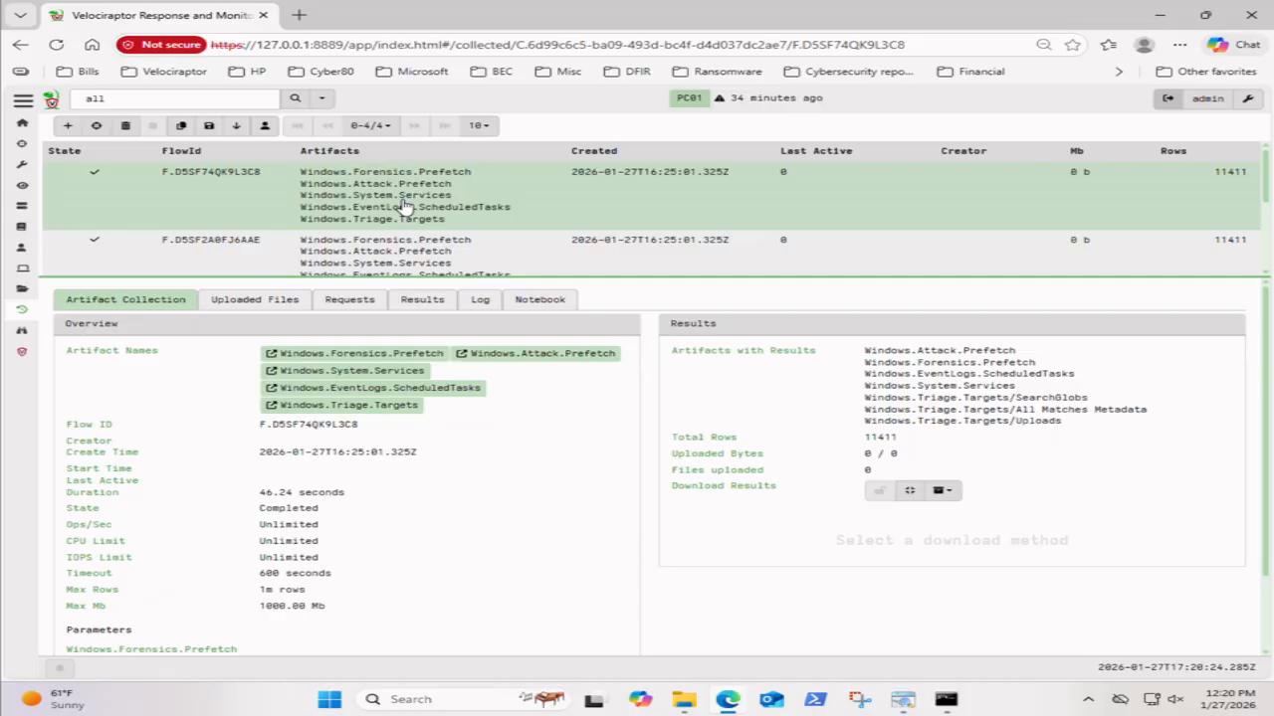
left_click(552, 301)
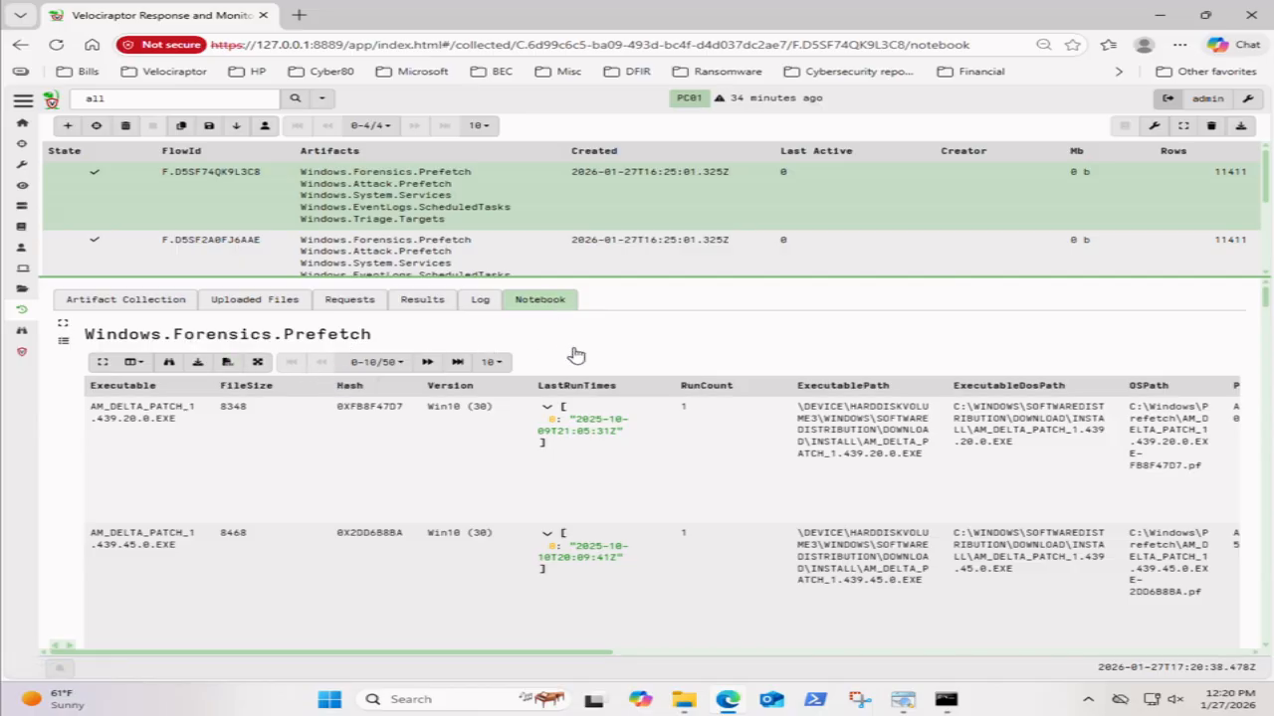
Step: Review the notebook's result tables for Prefetch, System.Services, EventLogs.ScheduledTasks and Triage.Targets metadata, through to the Results Overview
scroll(517, 378, "down", 10)
scroll(507, 386, "down", 10)
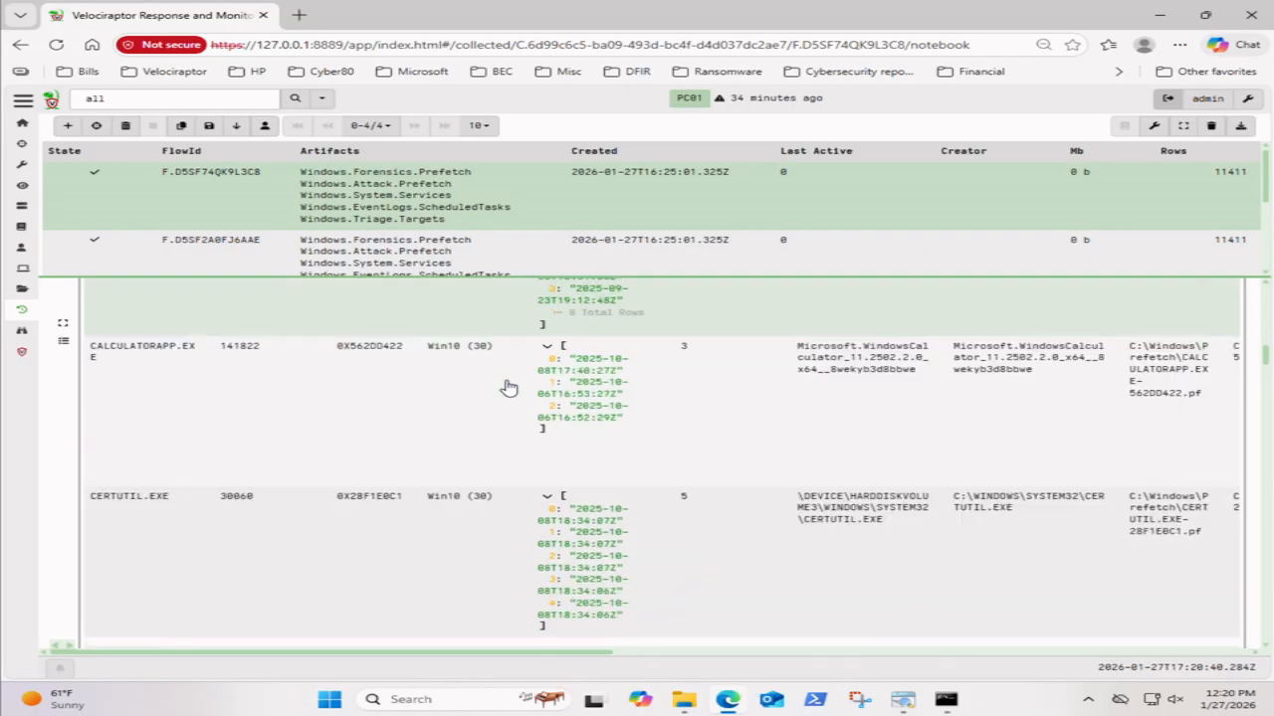
scroll(319, 398, "down", 10)
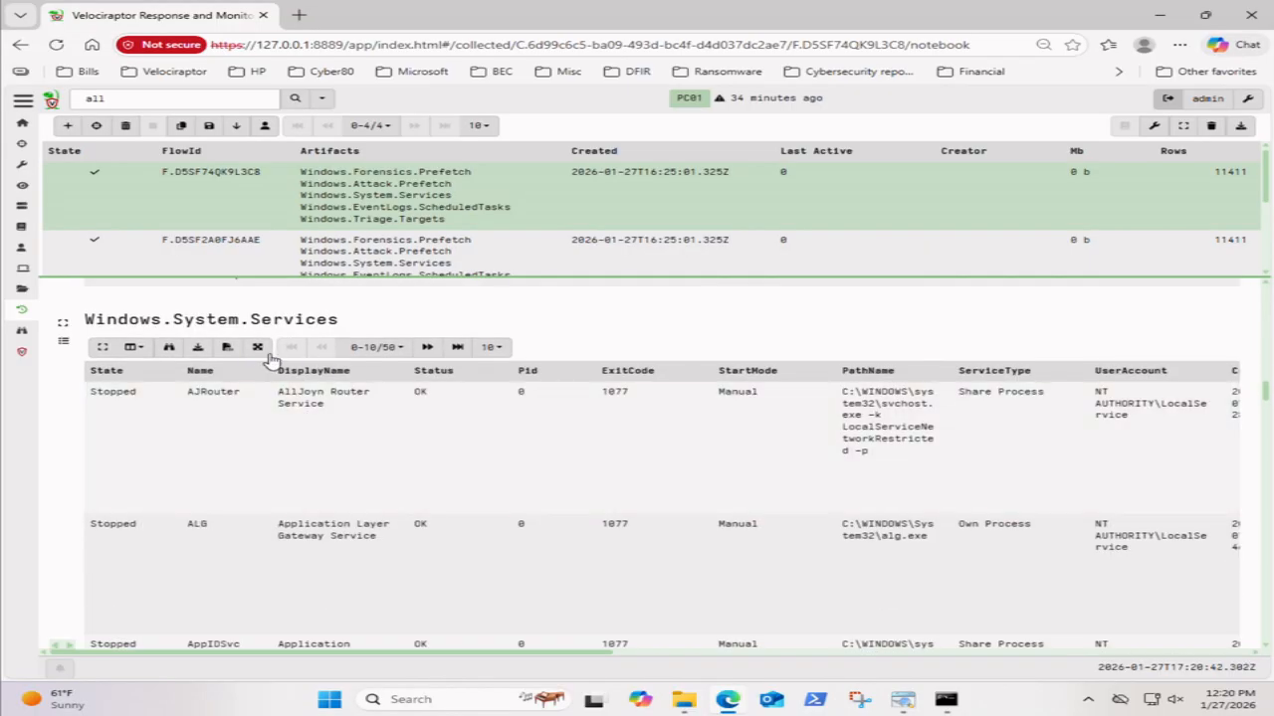
scroll(311, 428, "down", 3)
scroll(312, 430, "down", 10)
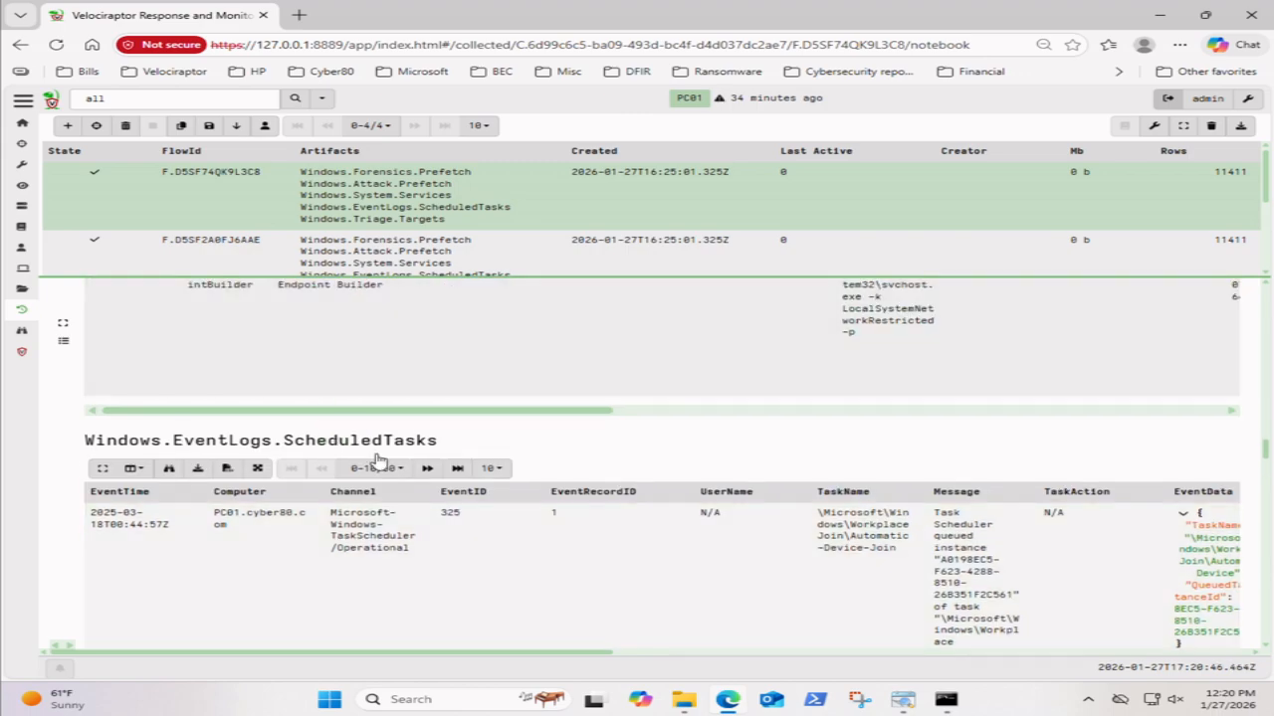
scroll(388, 462, "down", 5)
scroll(389, 459, "down", 8)
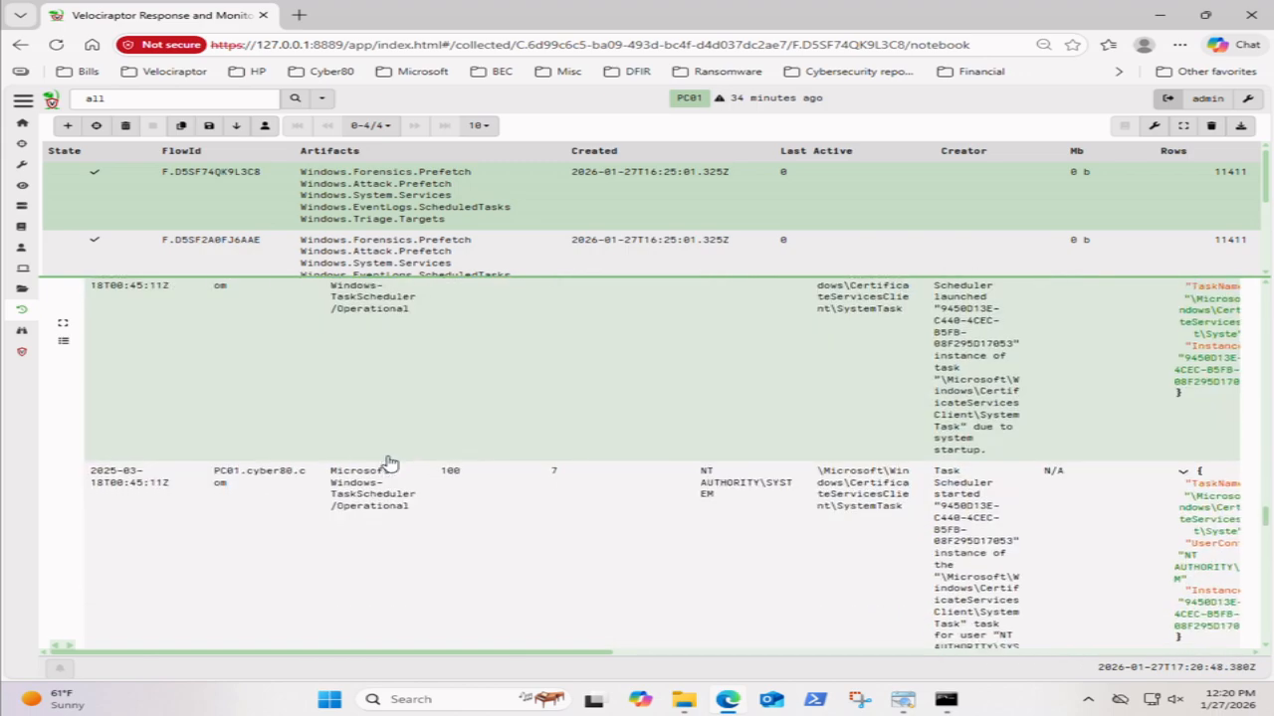
scroll(389, 456, "down", 3)
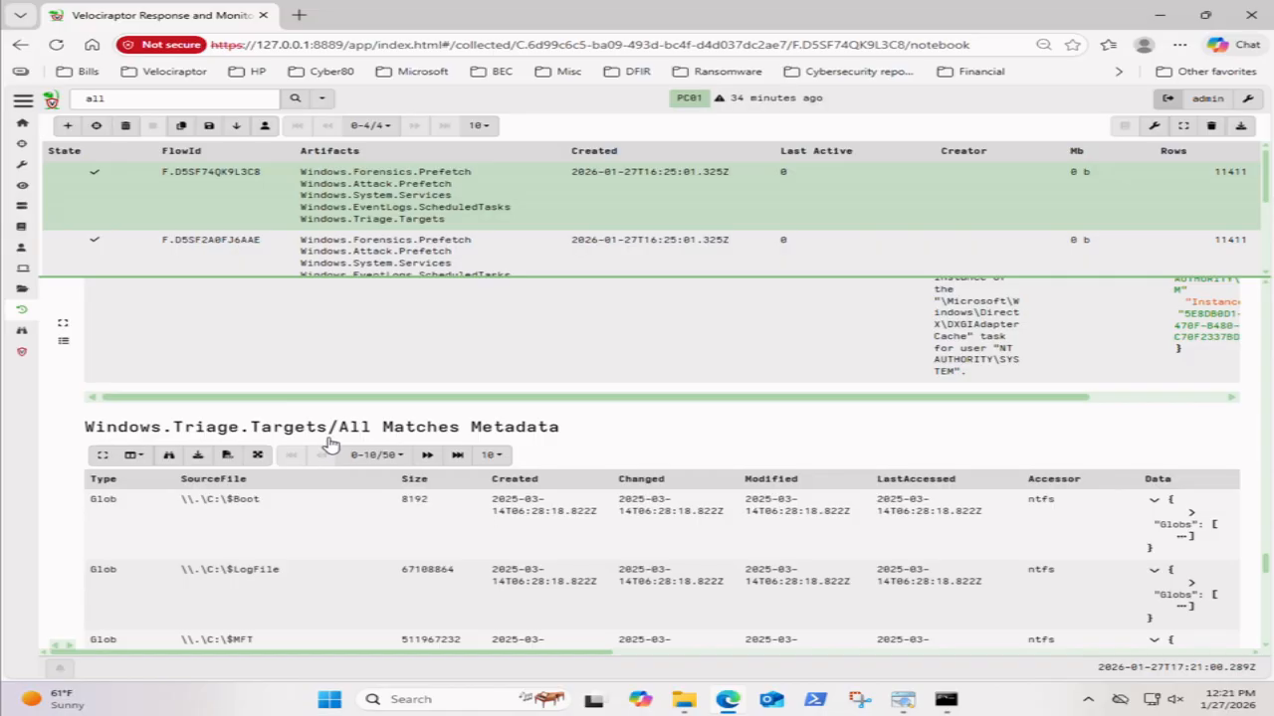
scroll(394, 472, "down", 1)
scroll(394, 471, "down", 2)
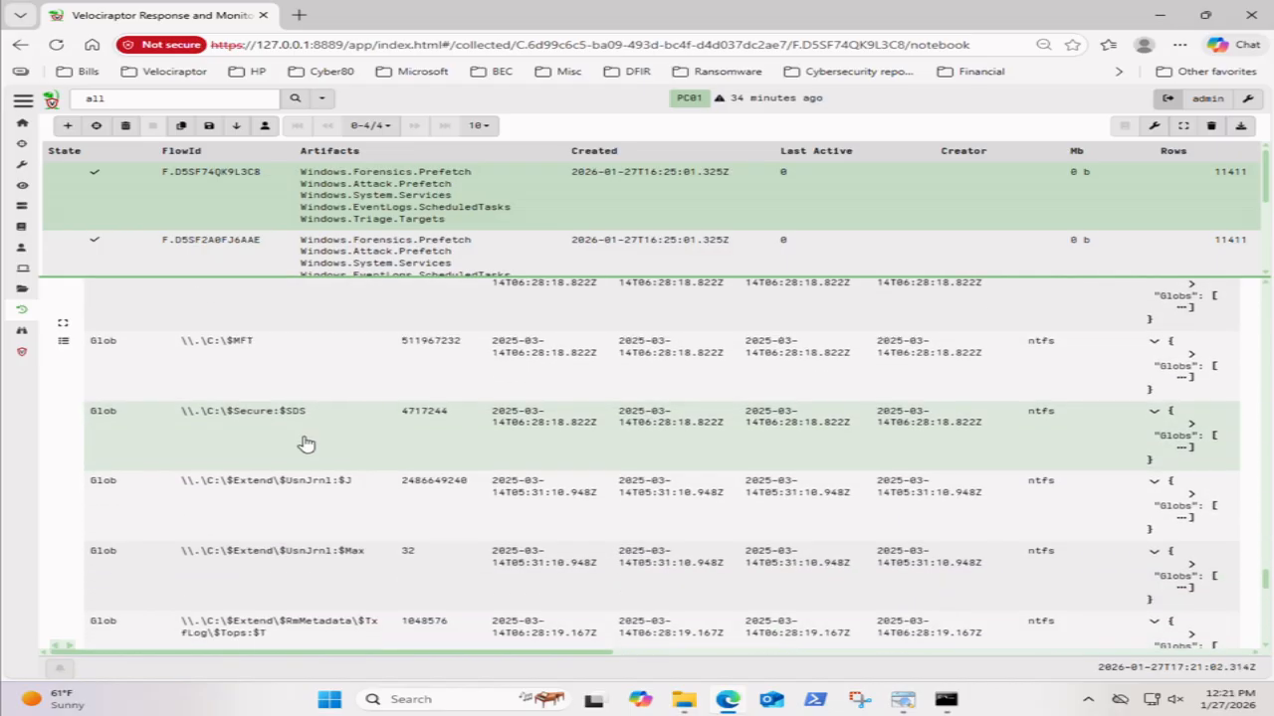
scroll(322, 451, "down", 3)
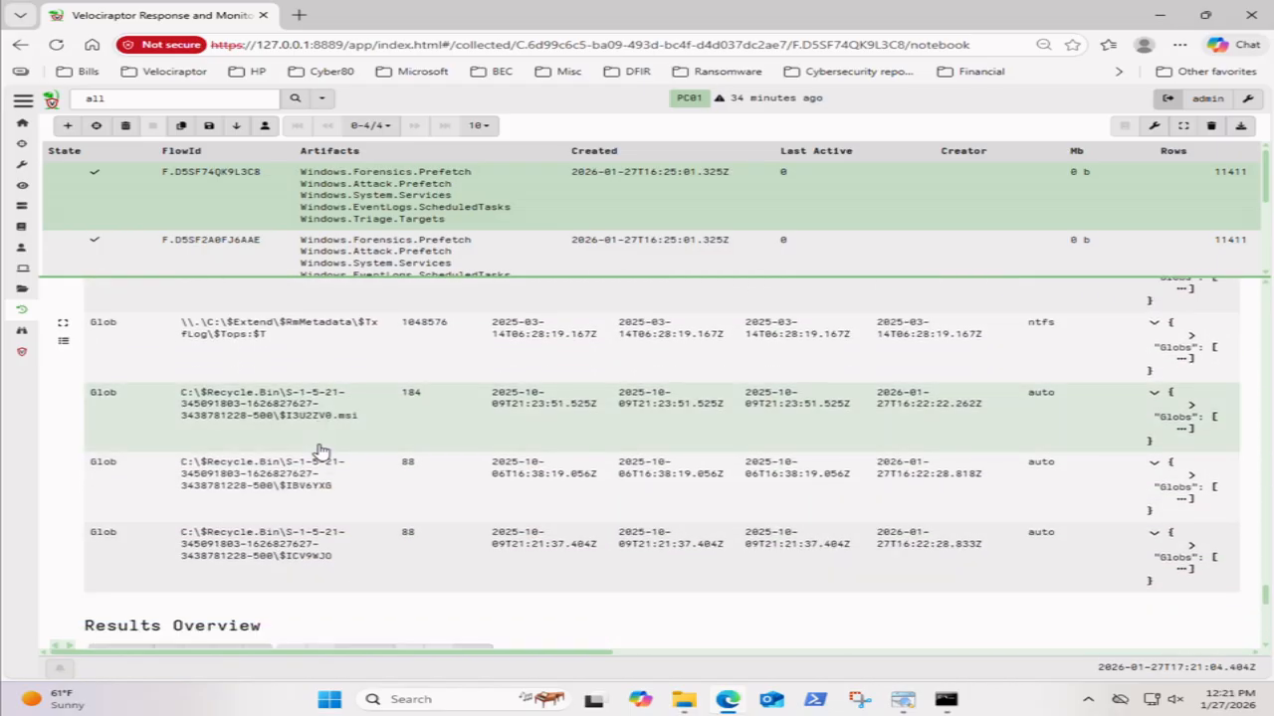
scroll(390, 577, "down", 5)
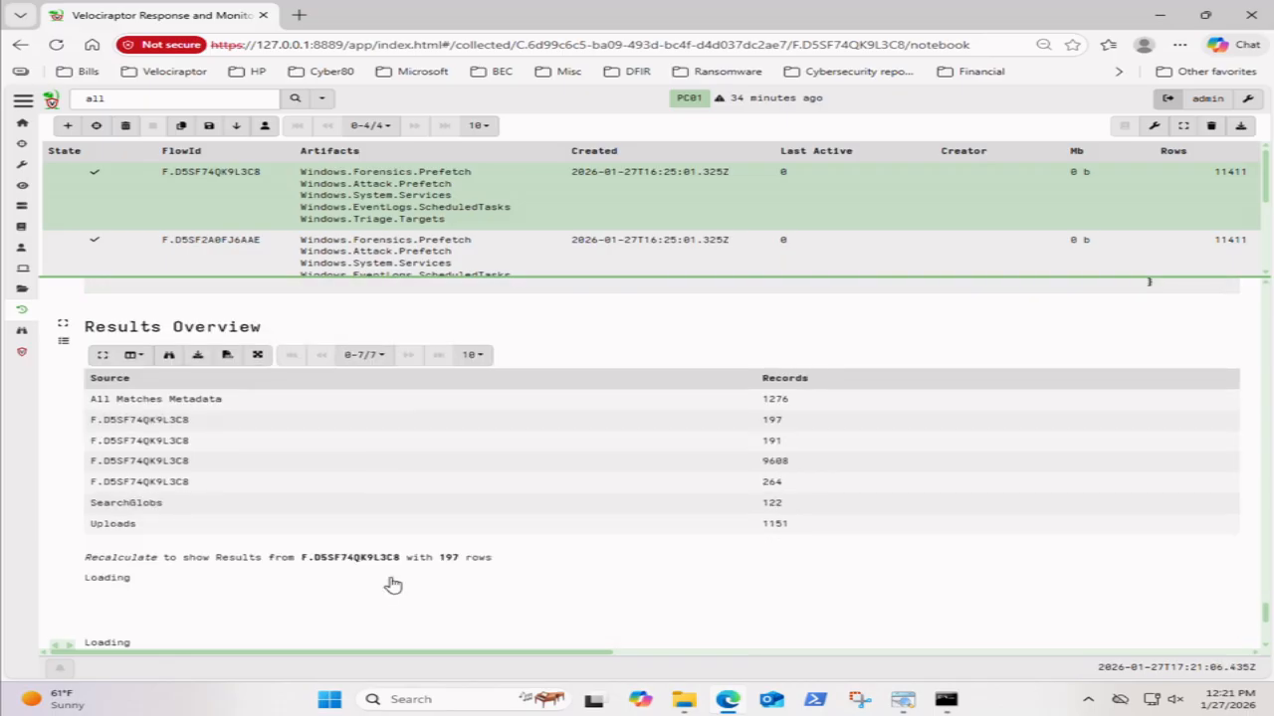
Step: Remove the "LIMIT 50" clause from the Windows.Forensics.Prefetch notebook cell's VQL query and save the cell
scroll(392, 572, "up", 12)
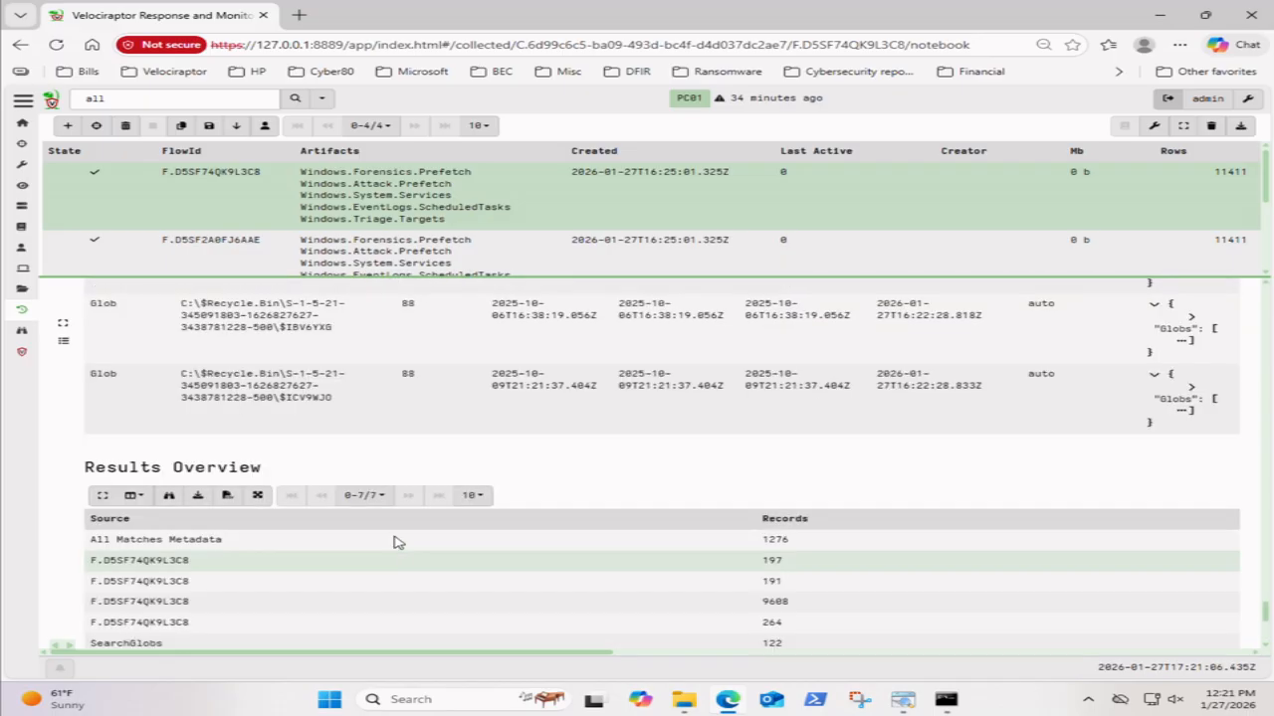
scroll(390, 487, "up", 15)
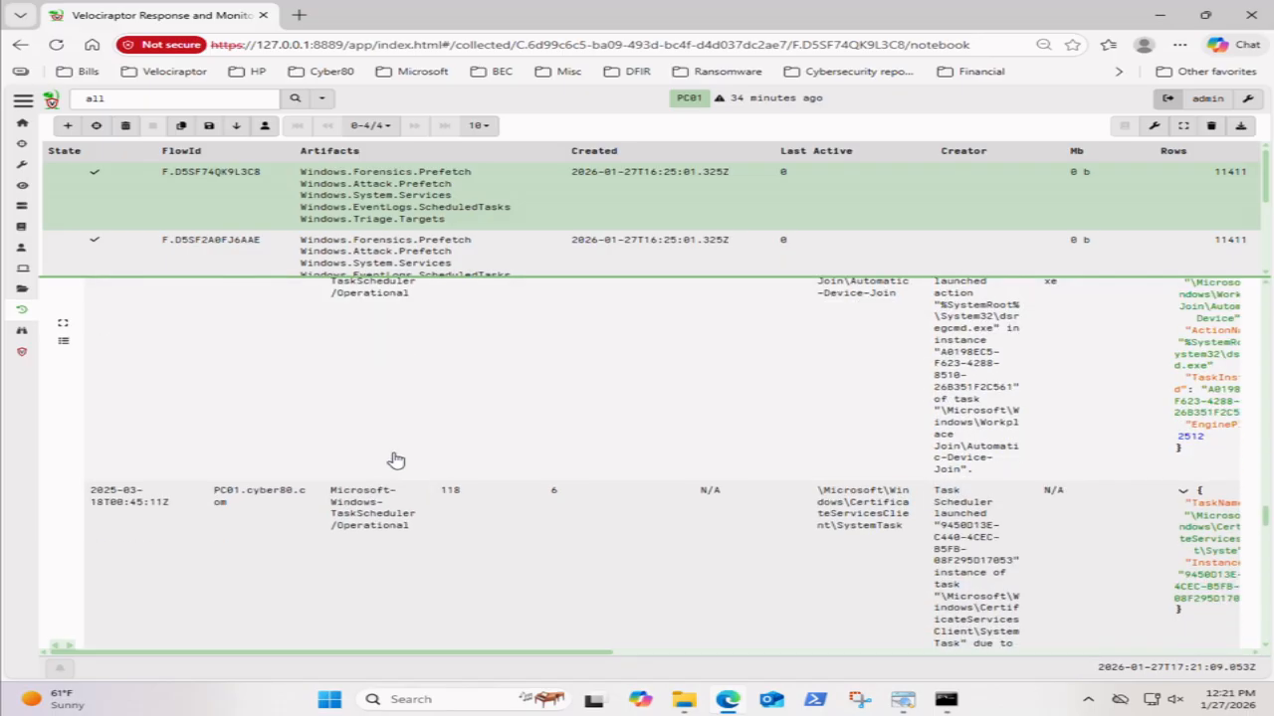
scroll(432, 393, "up", 15)
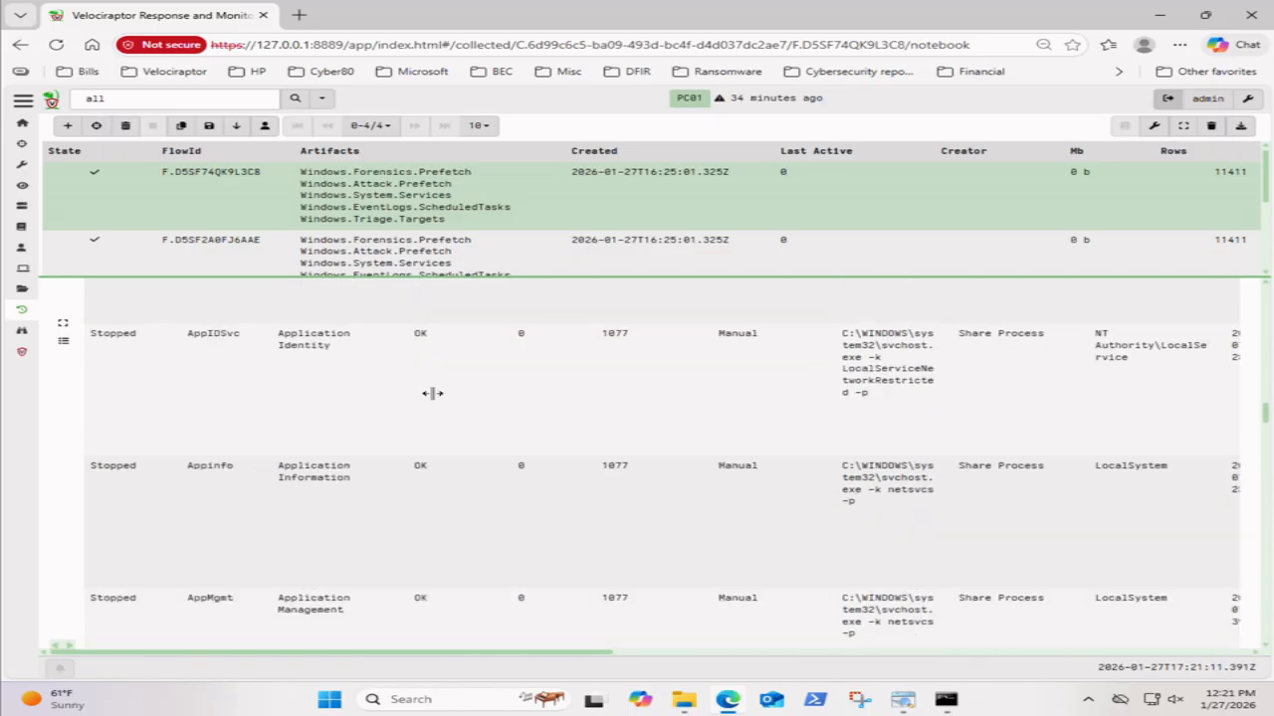
scroll(433, 395, "up", 12)
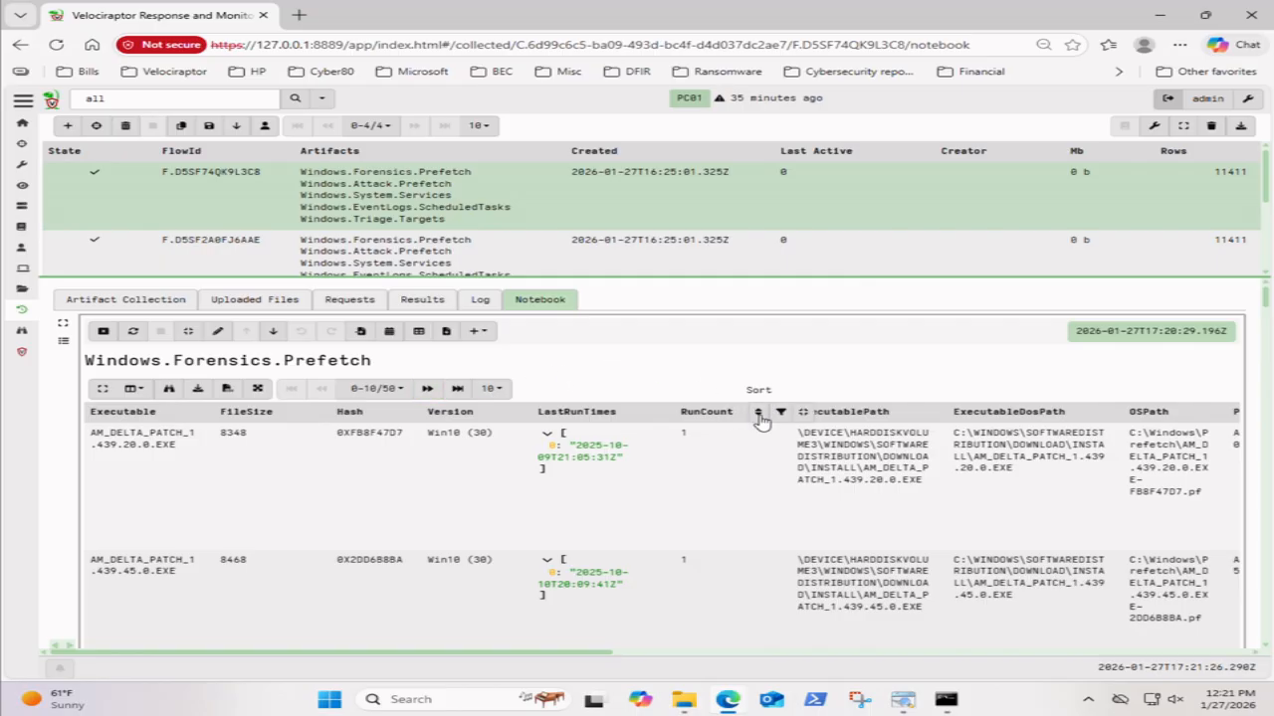
left_click(758, 413)
left_click(218, 330)
left_click_drag(235, 397, 102, 400)
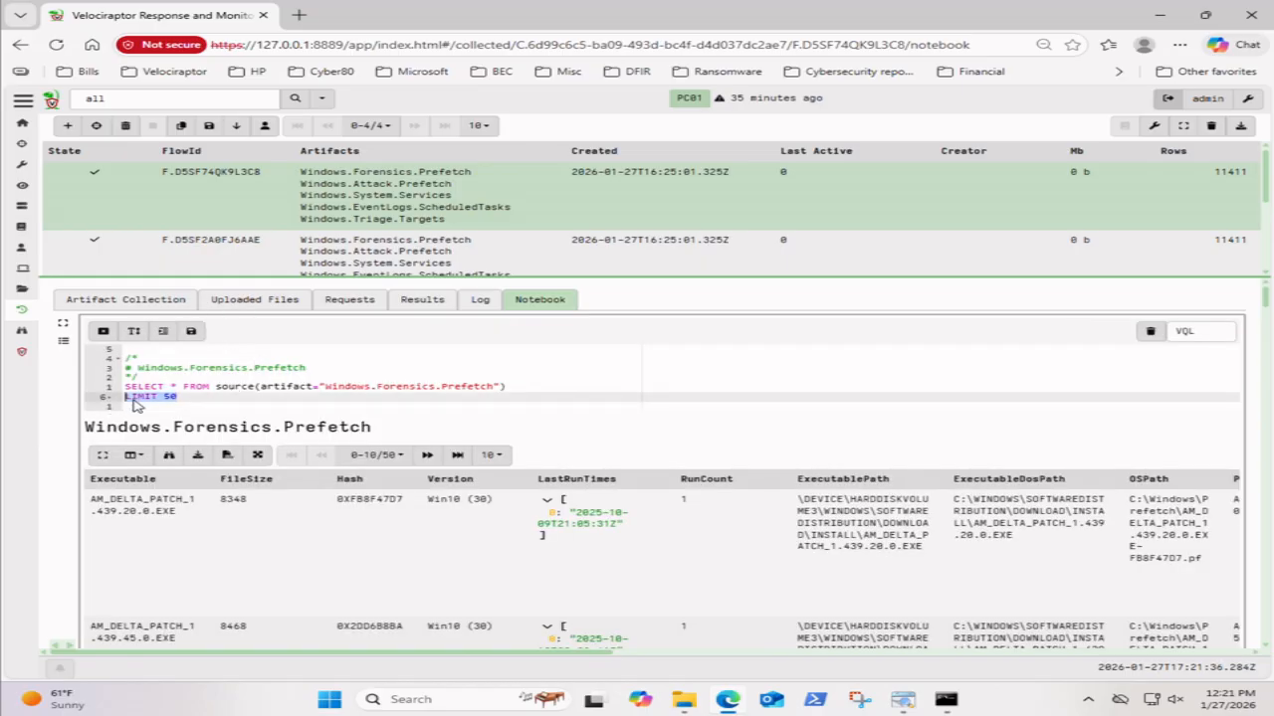
key("BackSpace")
left_click(191, 331)
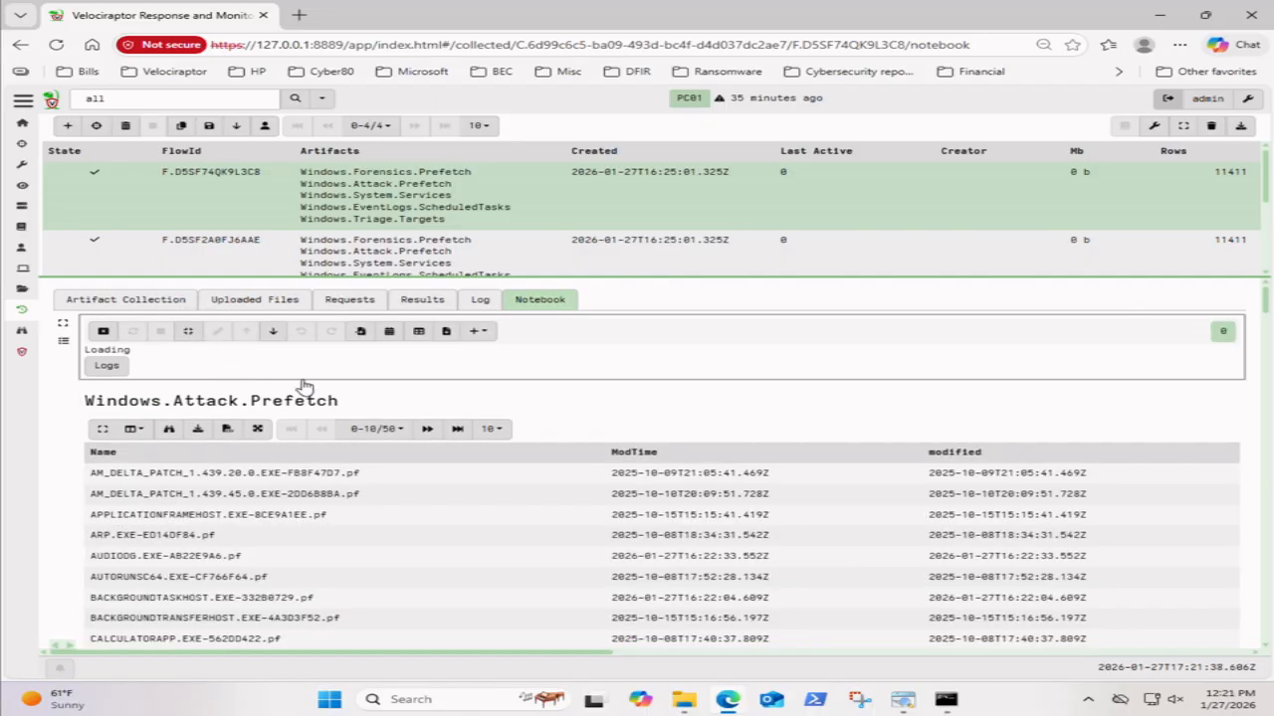